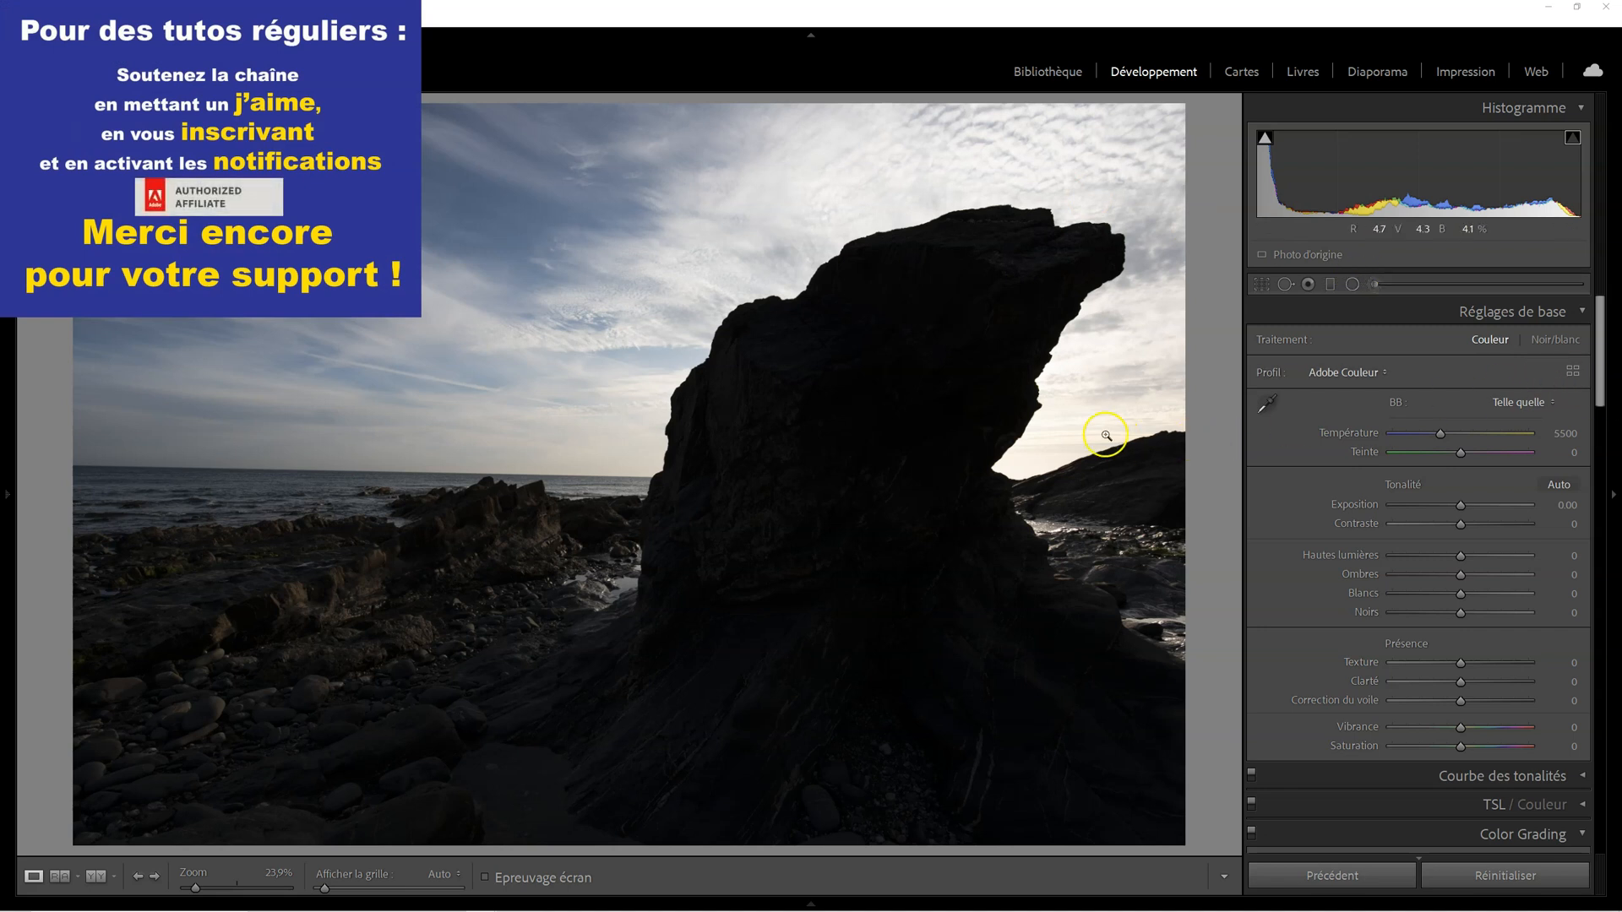
Step: Turn on the shadow clipping display and apply the Camera Matching profile Plat to the photo
{"action": "left_click", "coordinate": [1573, 372]}
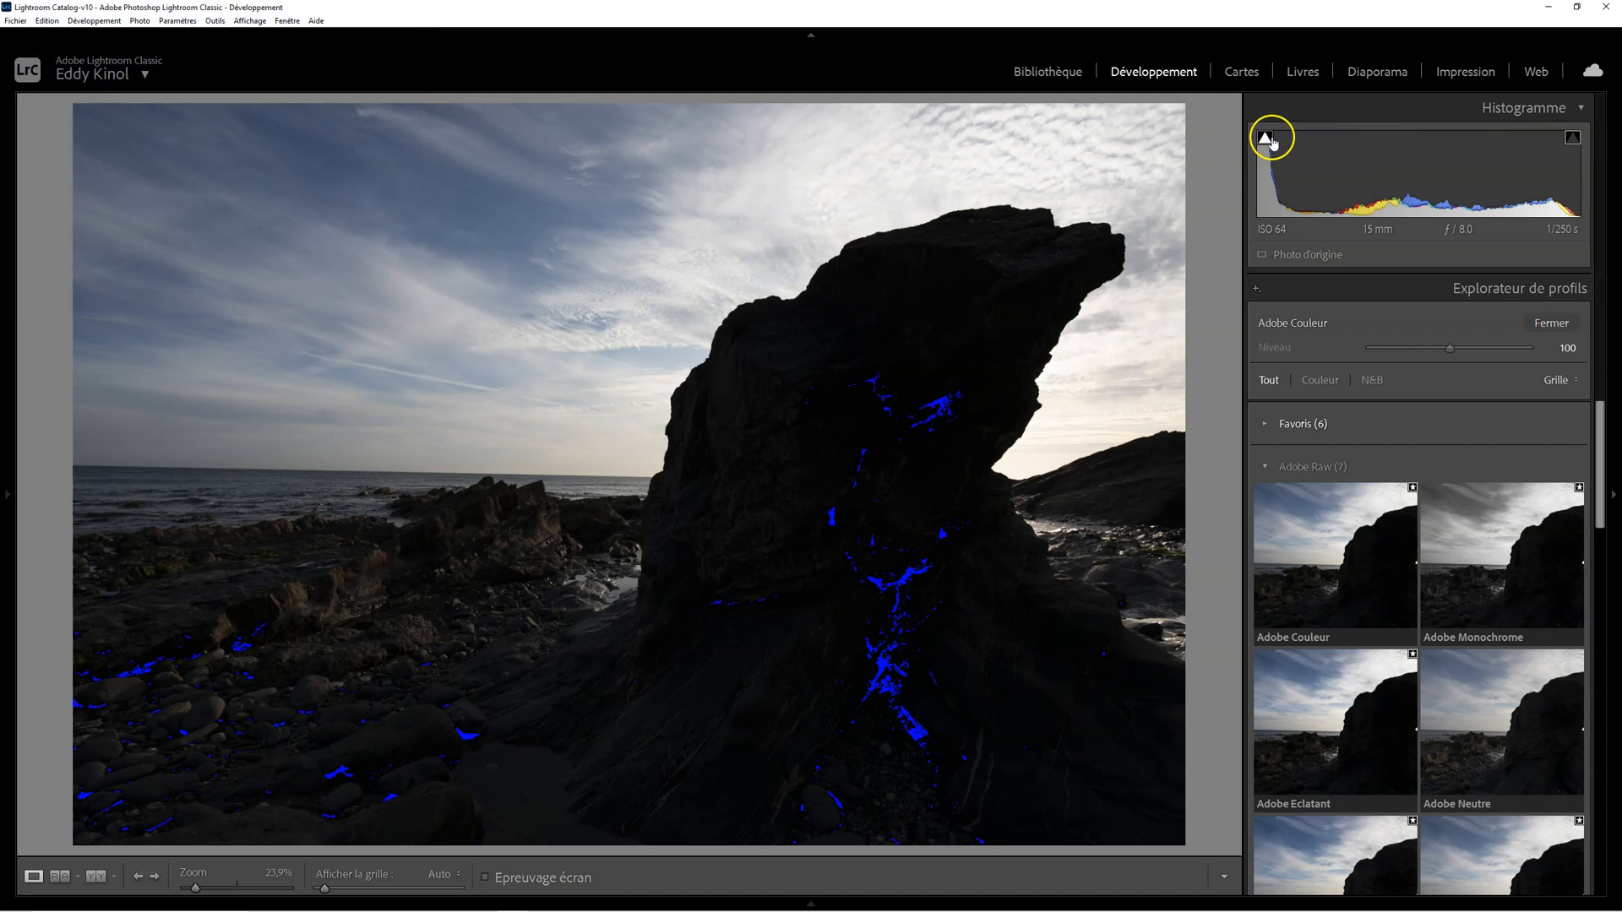
{"action": "left_click", "coordinate": [1266, 139]}
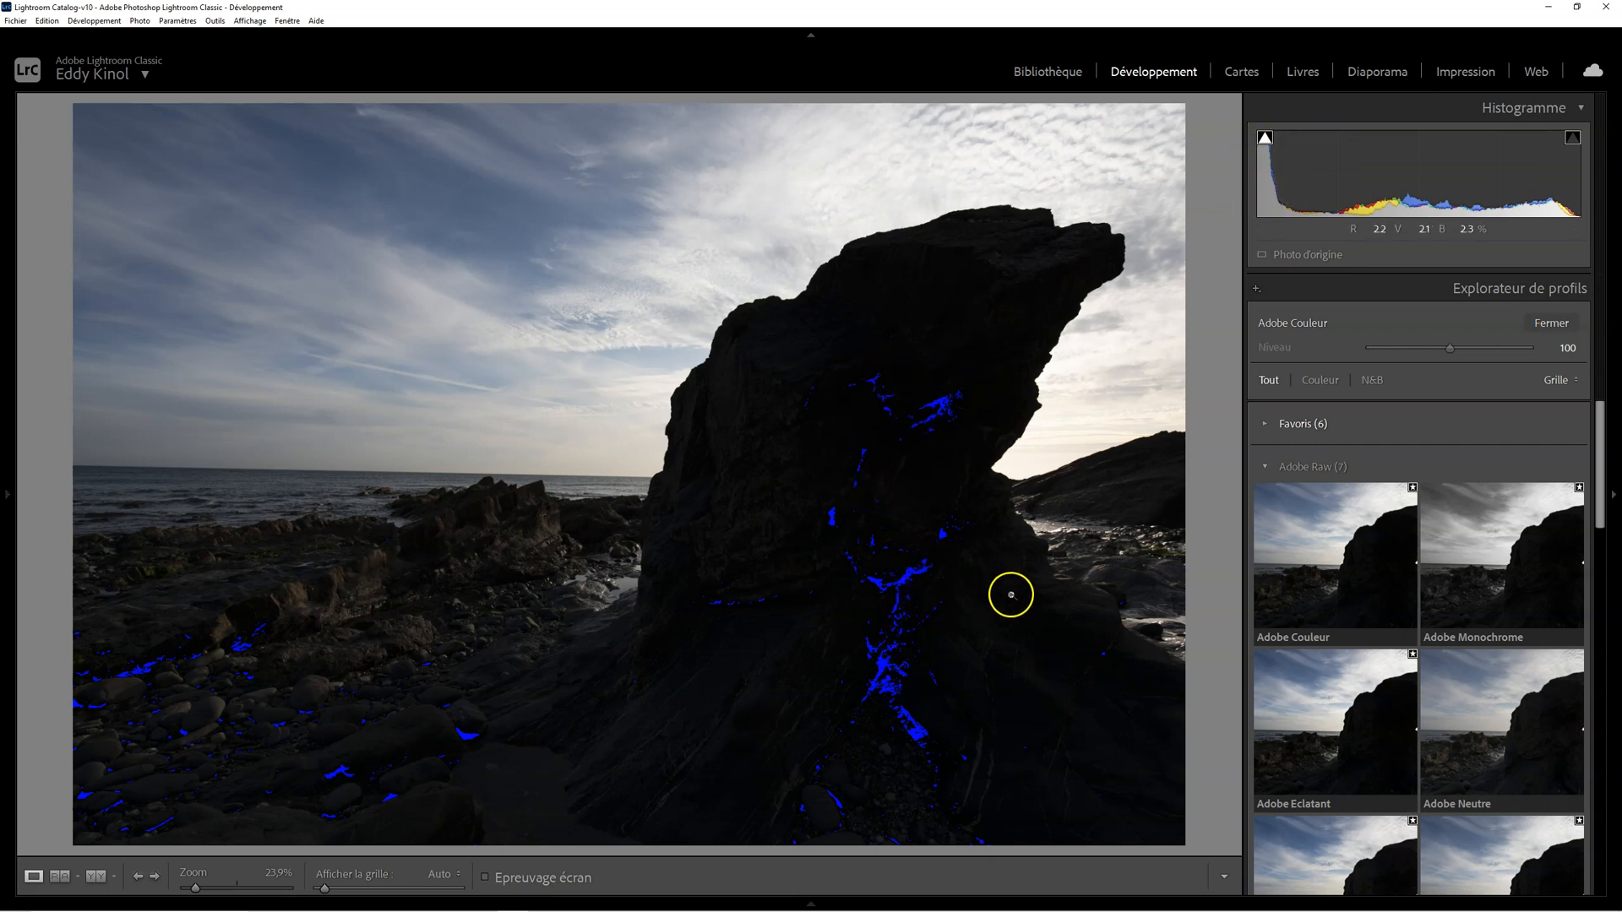
{"action": "scroll", "coordinate": [1412, 418], "scroll_direction": "down", "scroll_amount": 5}
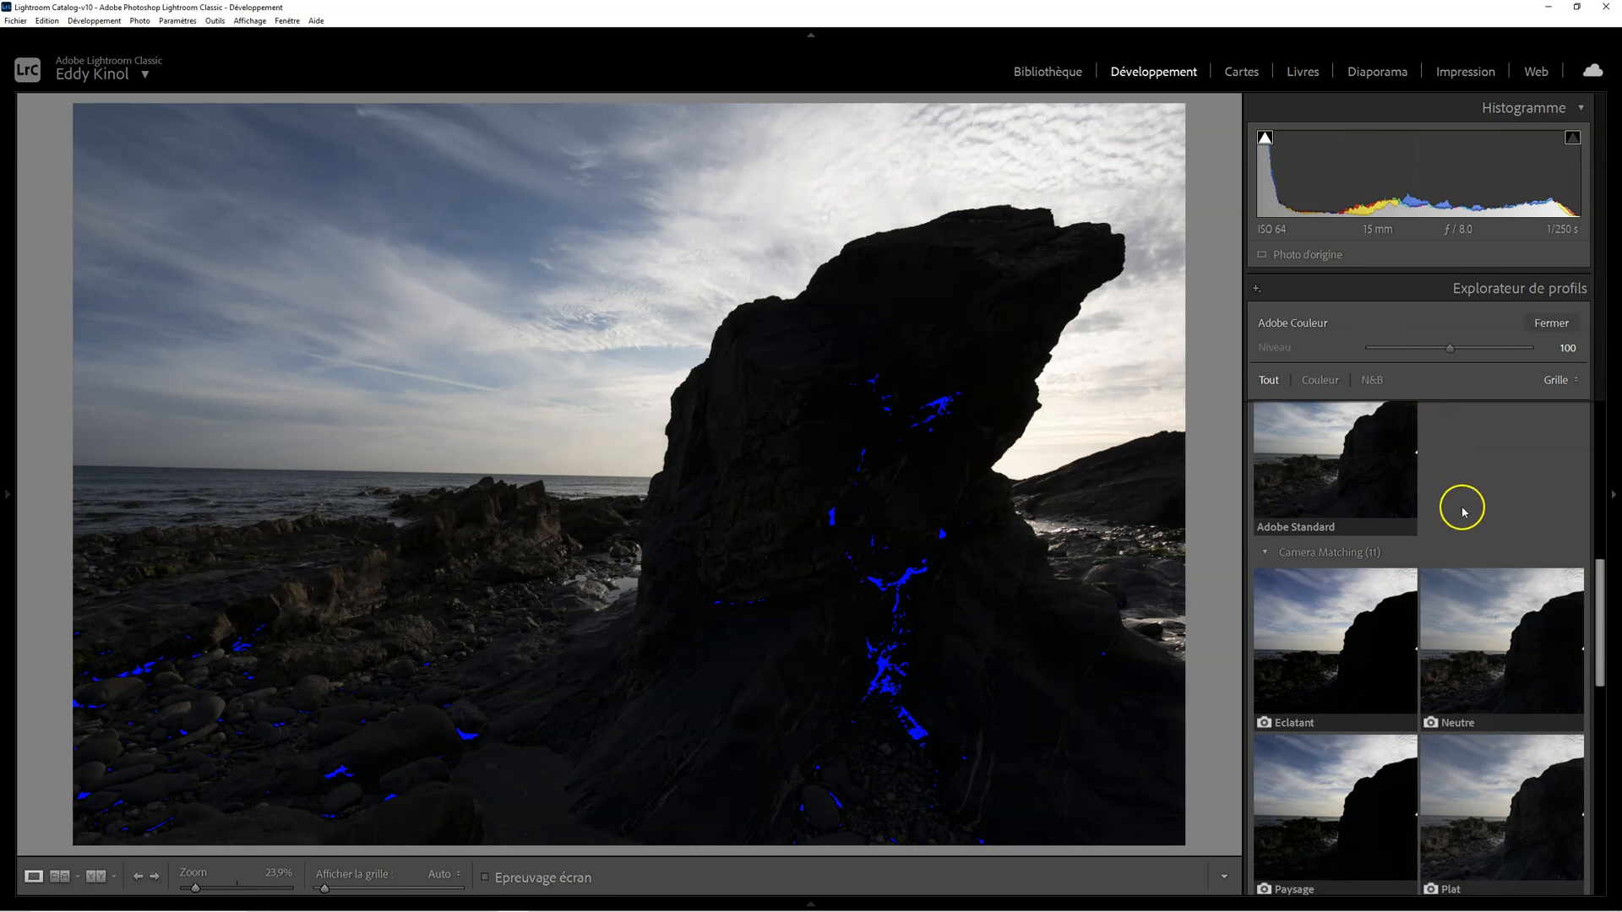
{"action": "scroll", "coordinate": [1461, 507], "scroll_direction": "down", "scroll_amount": 3}
{"action": "left_click", "coordinate": [1483, 555]}
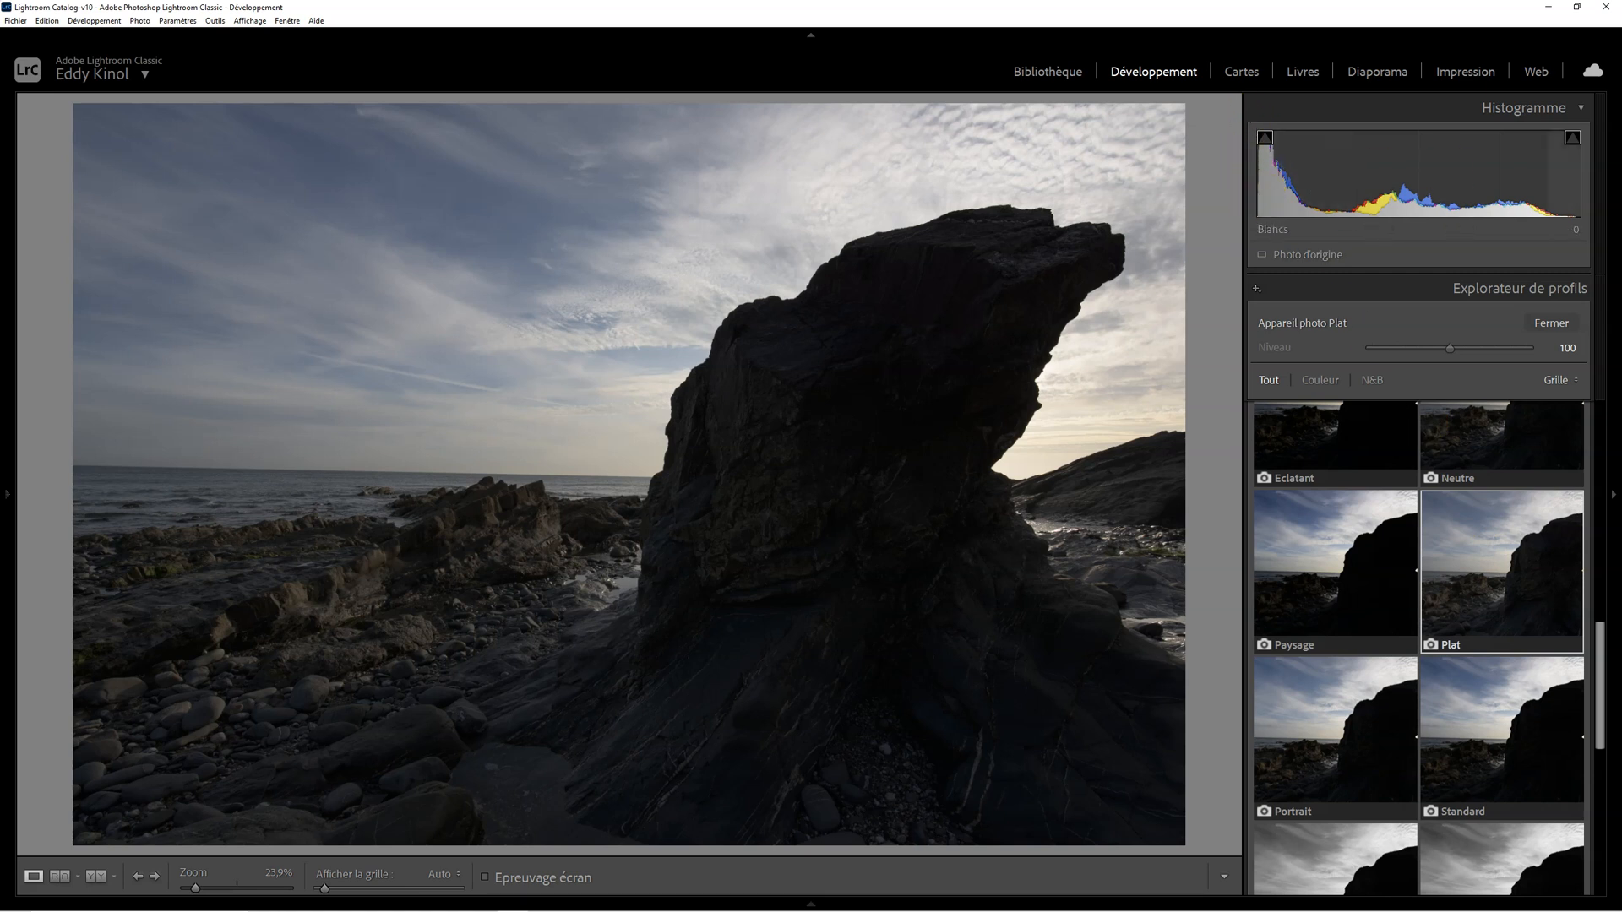
{"action": "left_click", "coordinate": [1551, 323]}
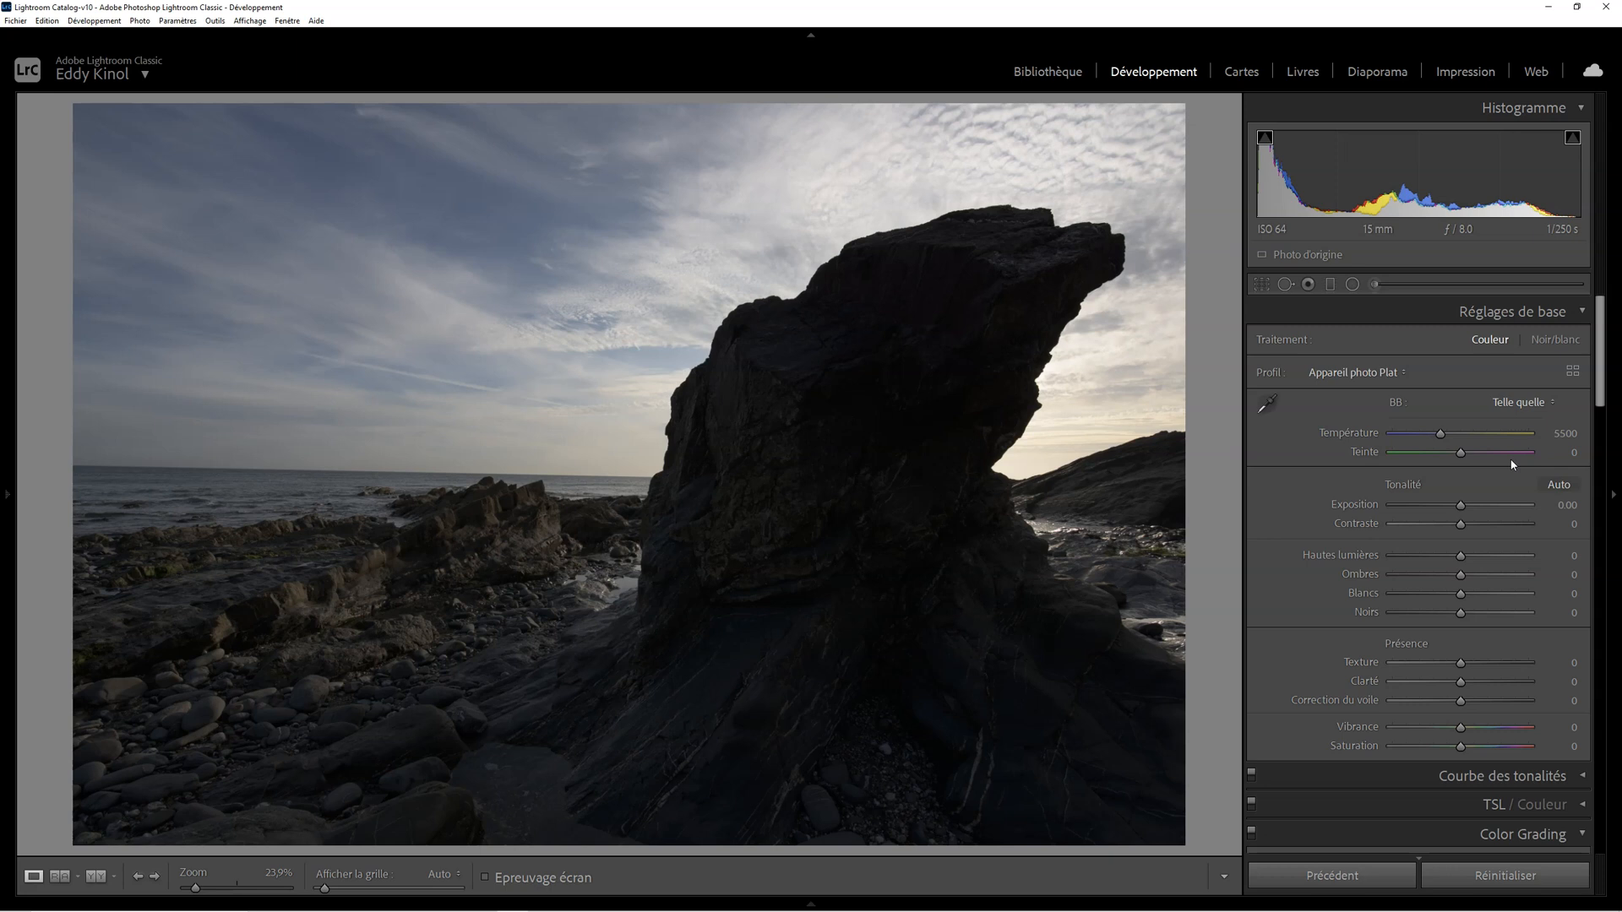
Step: Enable chromatic aberration removal and the lens profile correction for the photo
{"action": "scroll", "coordinate": [1504, 482], "scroll_direction": "down", "scroll_amount": 4}
{"action": "scroll", "coordinate": [1504, 482], "scroll_direction": "up", "scroll_amount": 2}
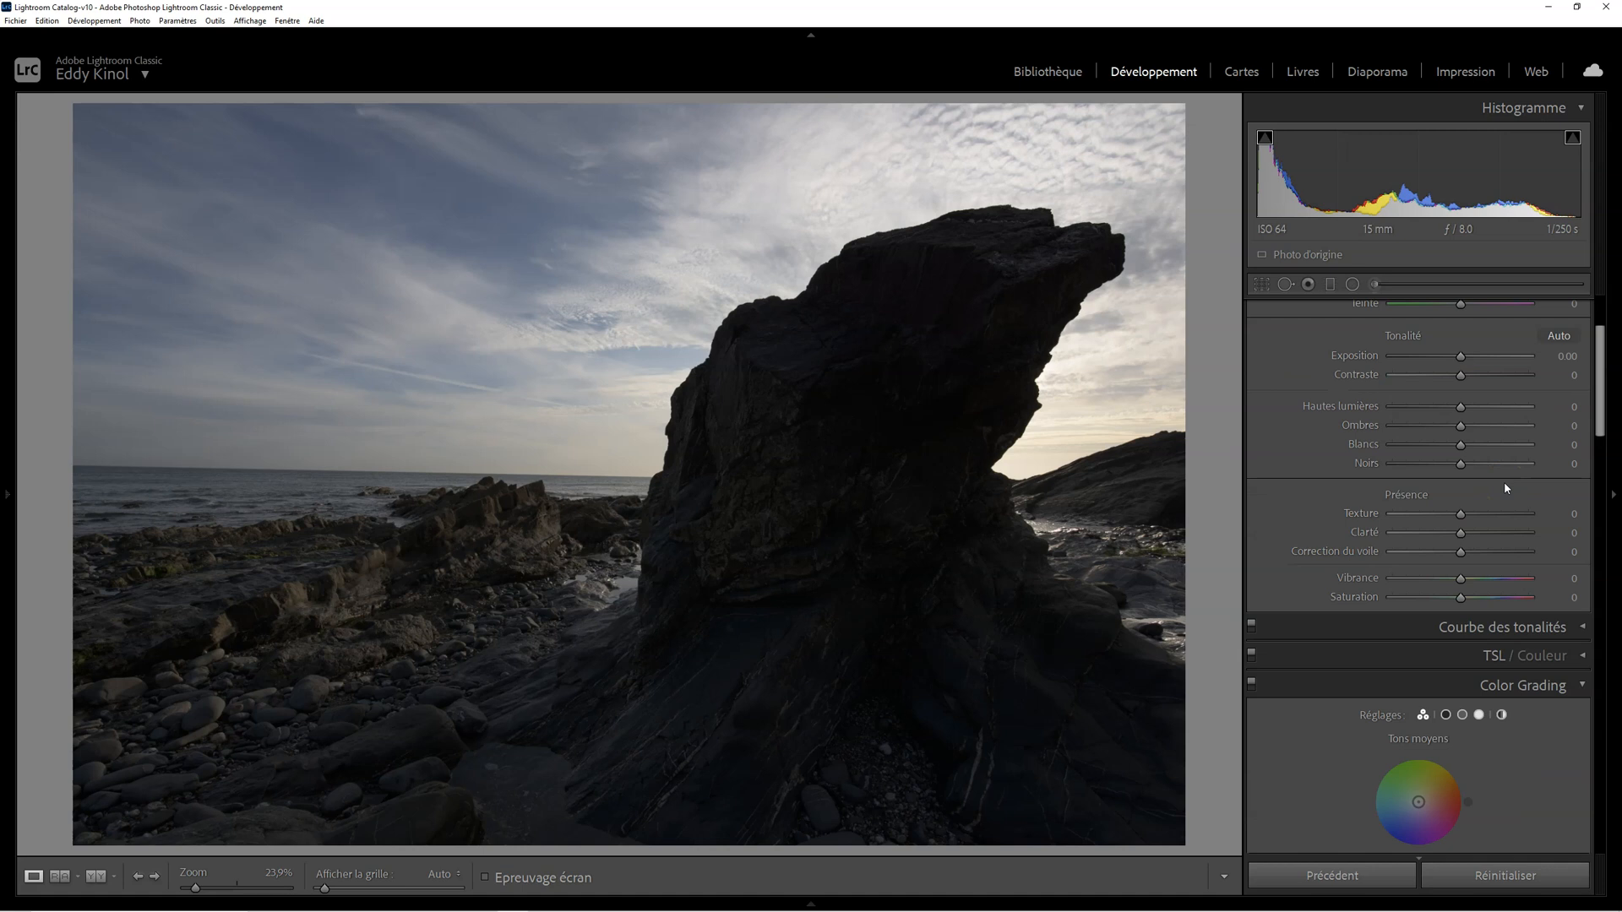
{"action": "scroll", "coordinate": [1505, 488], "scroll_direction": "down", "scroll_amount": 6}
{"action": "scroll", "coordinate": [1504, 482], "scroll_direction": "down", "scroll_amount": 6}
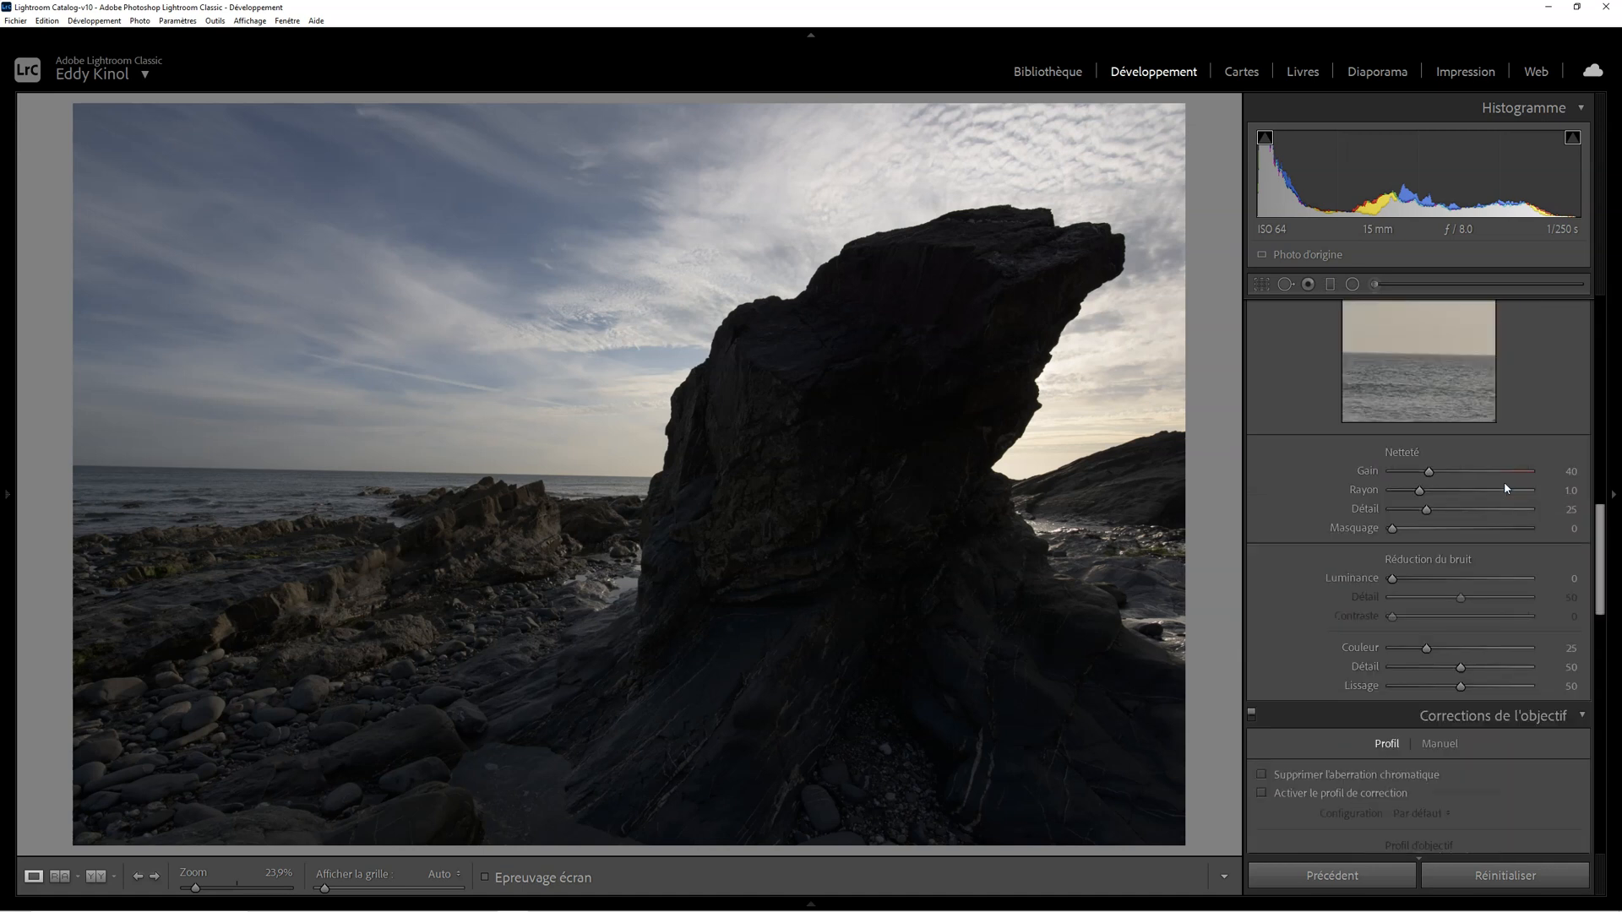
{"action": "left_click", "coordinate": [1317, 484]}
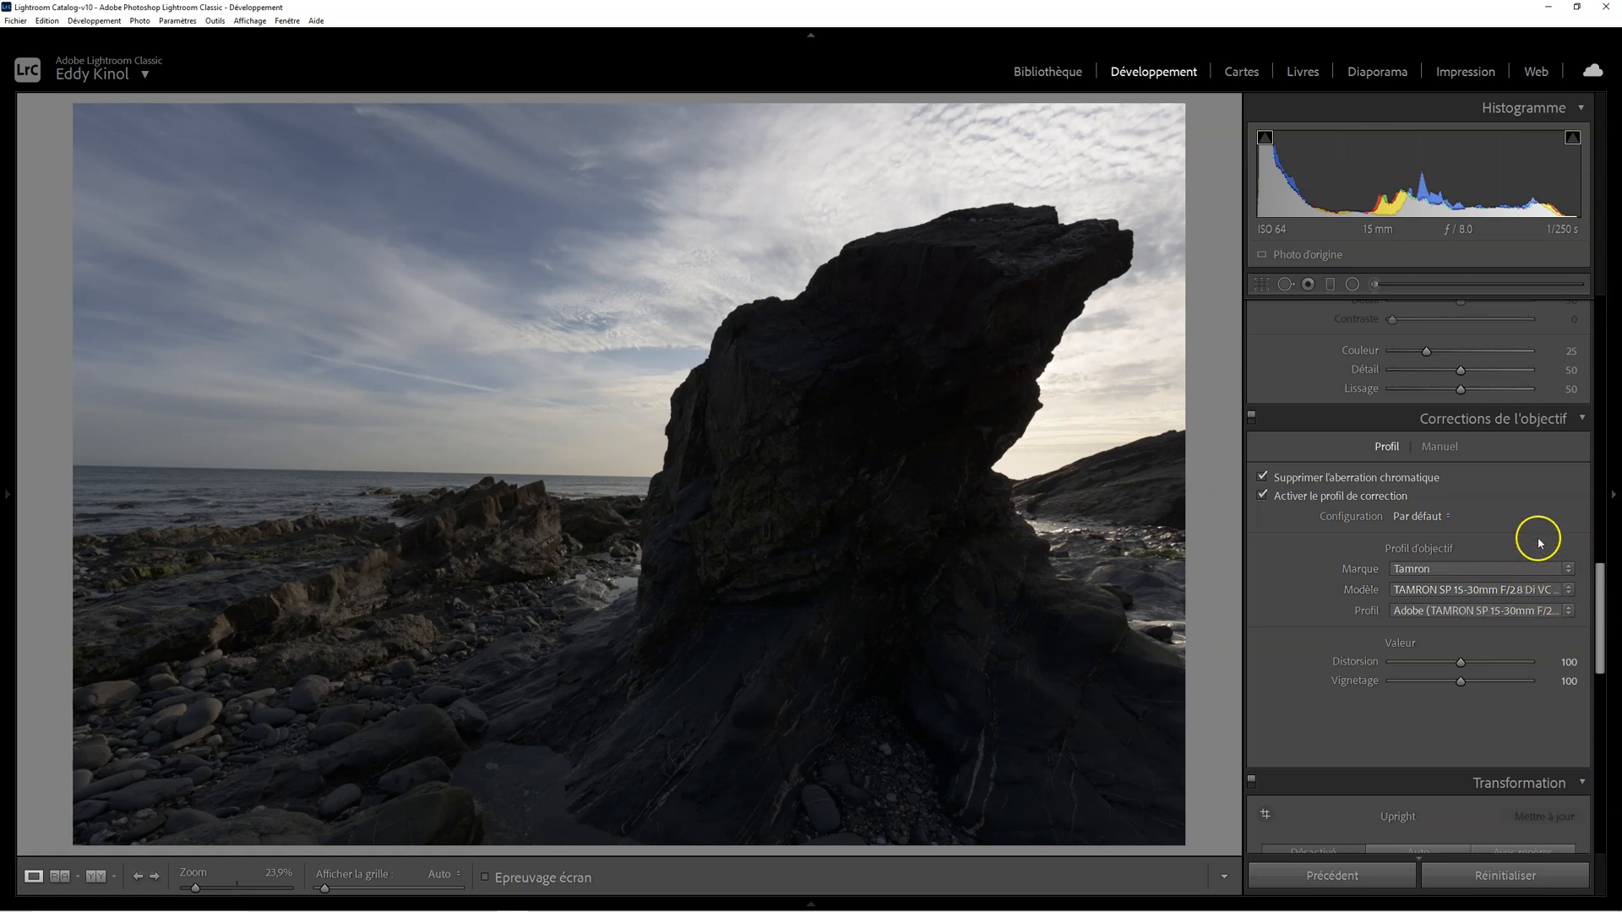
Step: Straighten the photo by tracing the sea horizon from the photo's edge to the rock, and apply the crop
{"action": "scroll", "coordinate": [1539, 544], "scroll_direction": "up", "scroll_amount": 10}
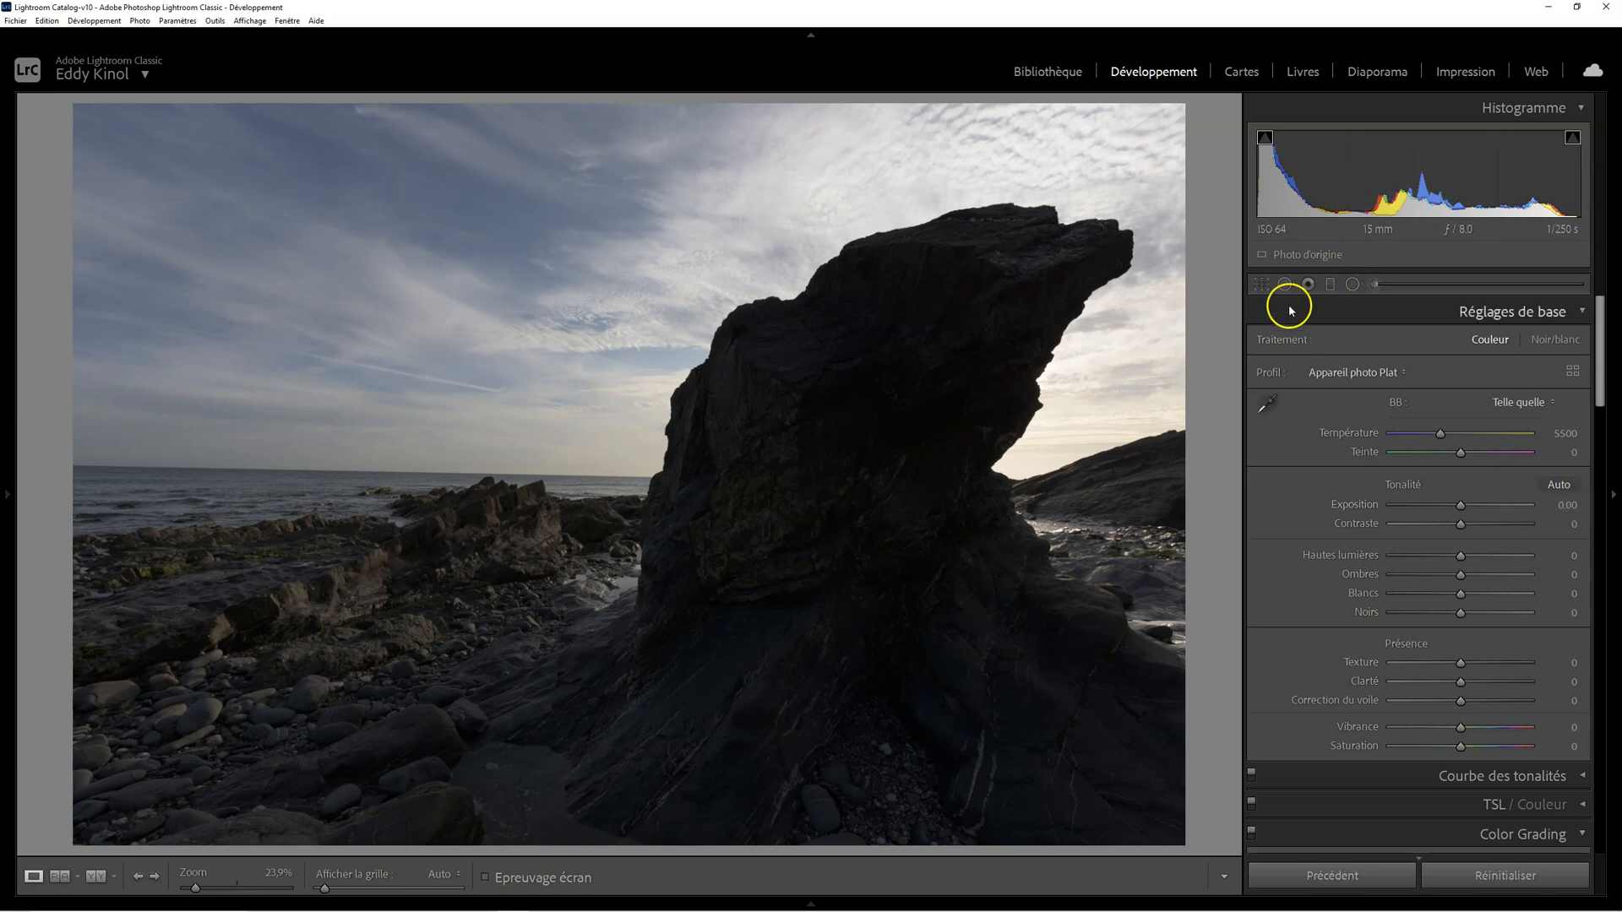
{"action": "left_click", "coordinate": [1263, 285]}
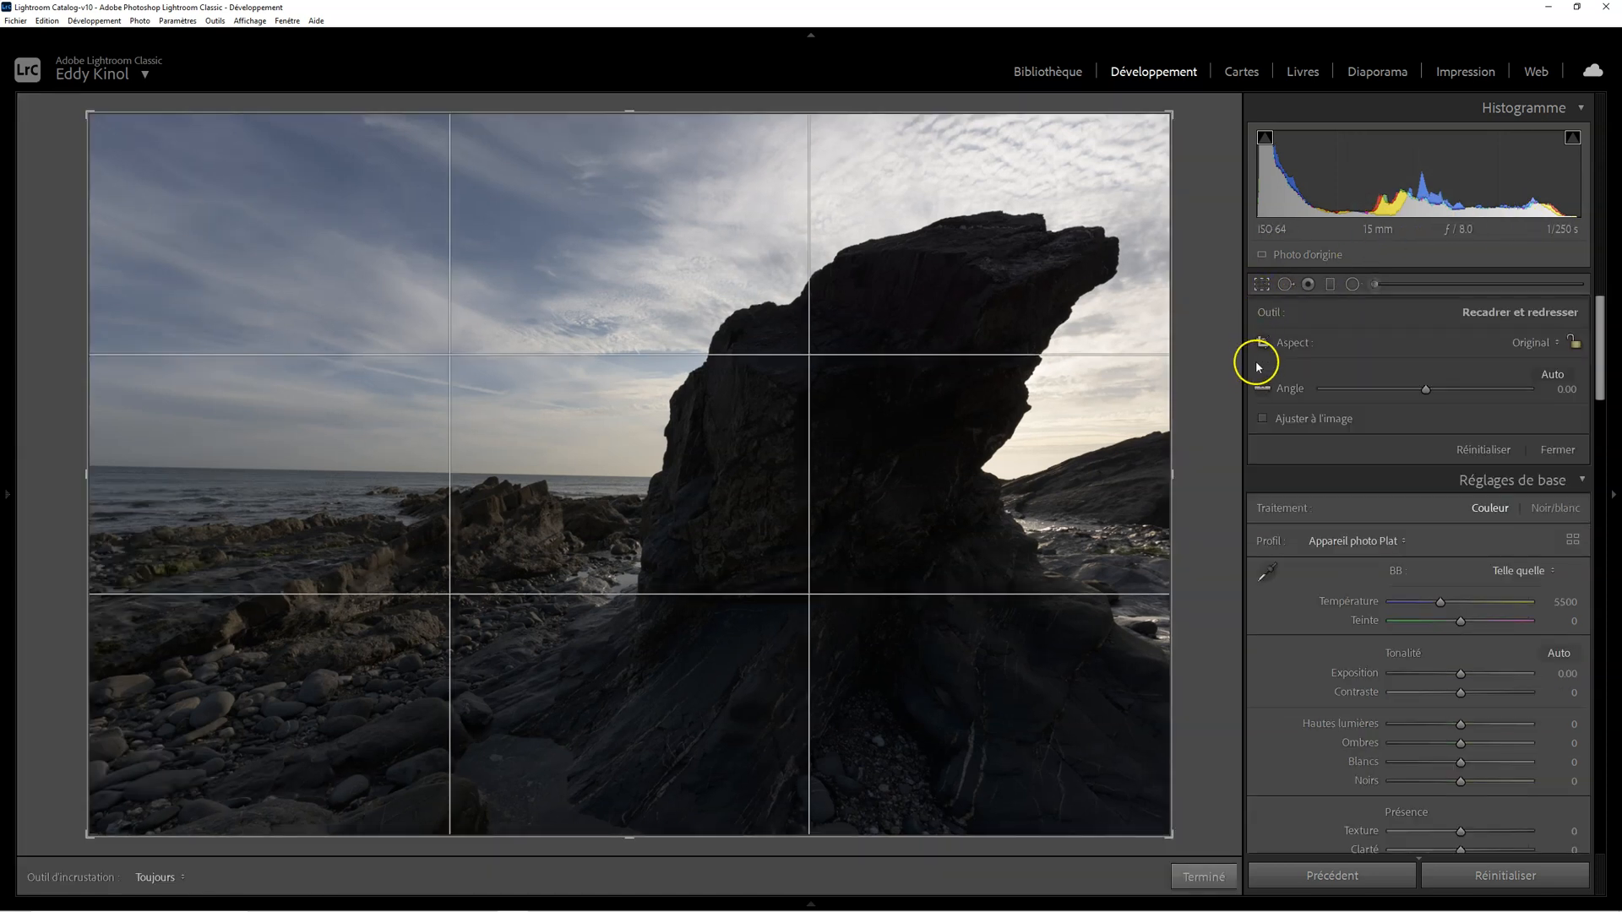
{"action": "left_click", "coordinate": [1262, 389]}
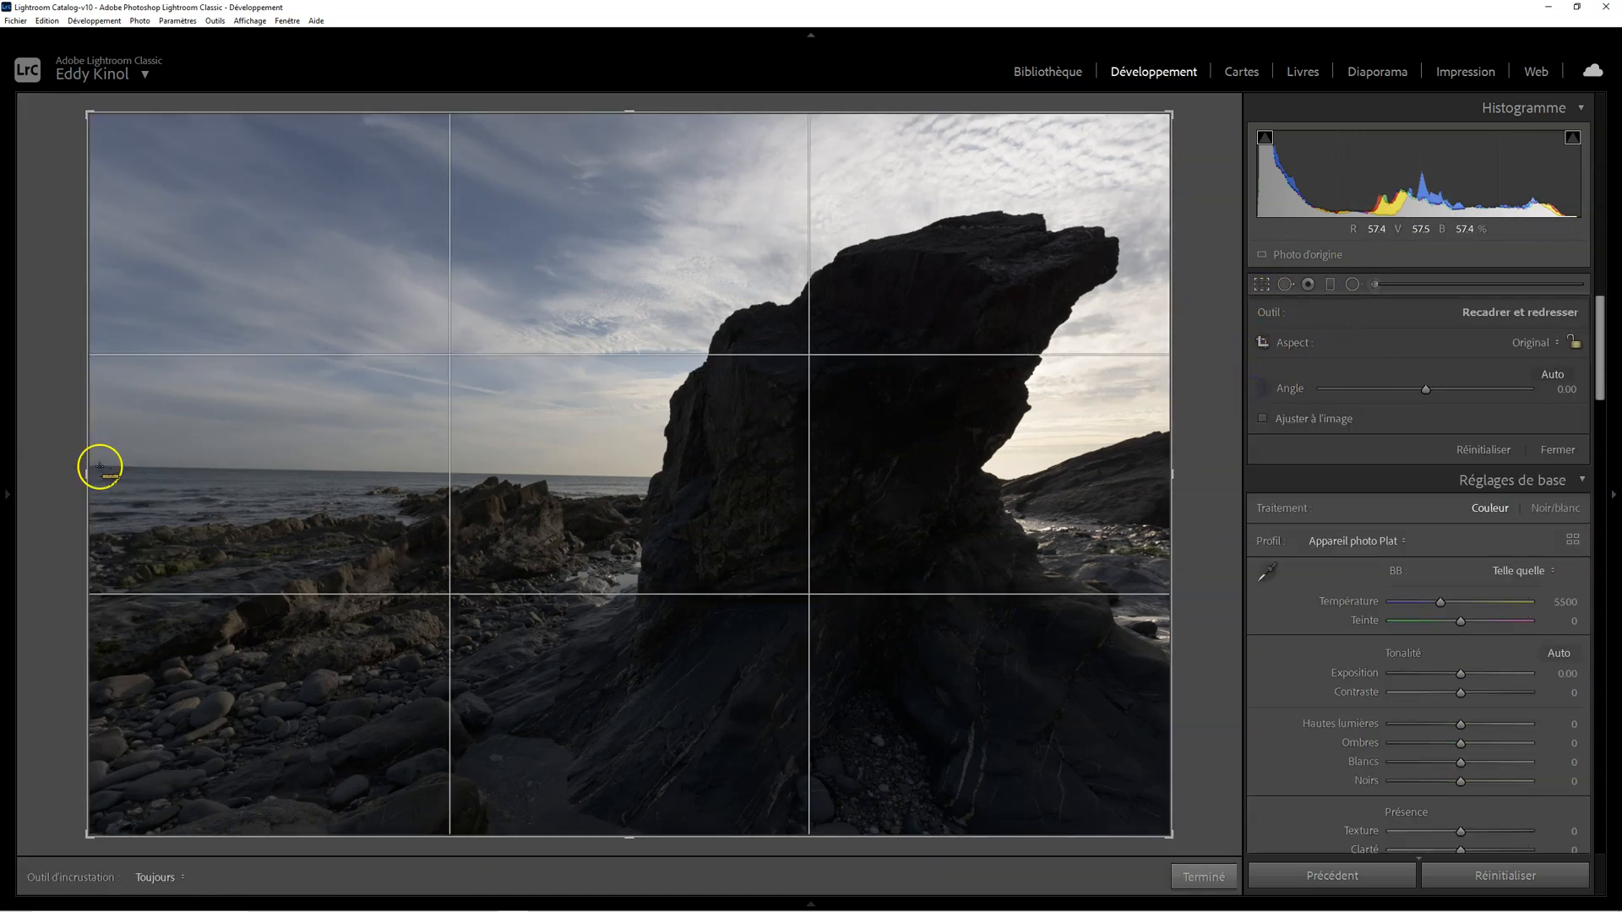
{"action": "mouse_move", "coordinate": [93, 465]}
{"action": "left_mouse_down"}
{"action": "mouse_move", "coordinate": [698, 471]}
{"action": "mouse_move", "coordinate": [645, 477]}
{"action": "left_mouse_up"}
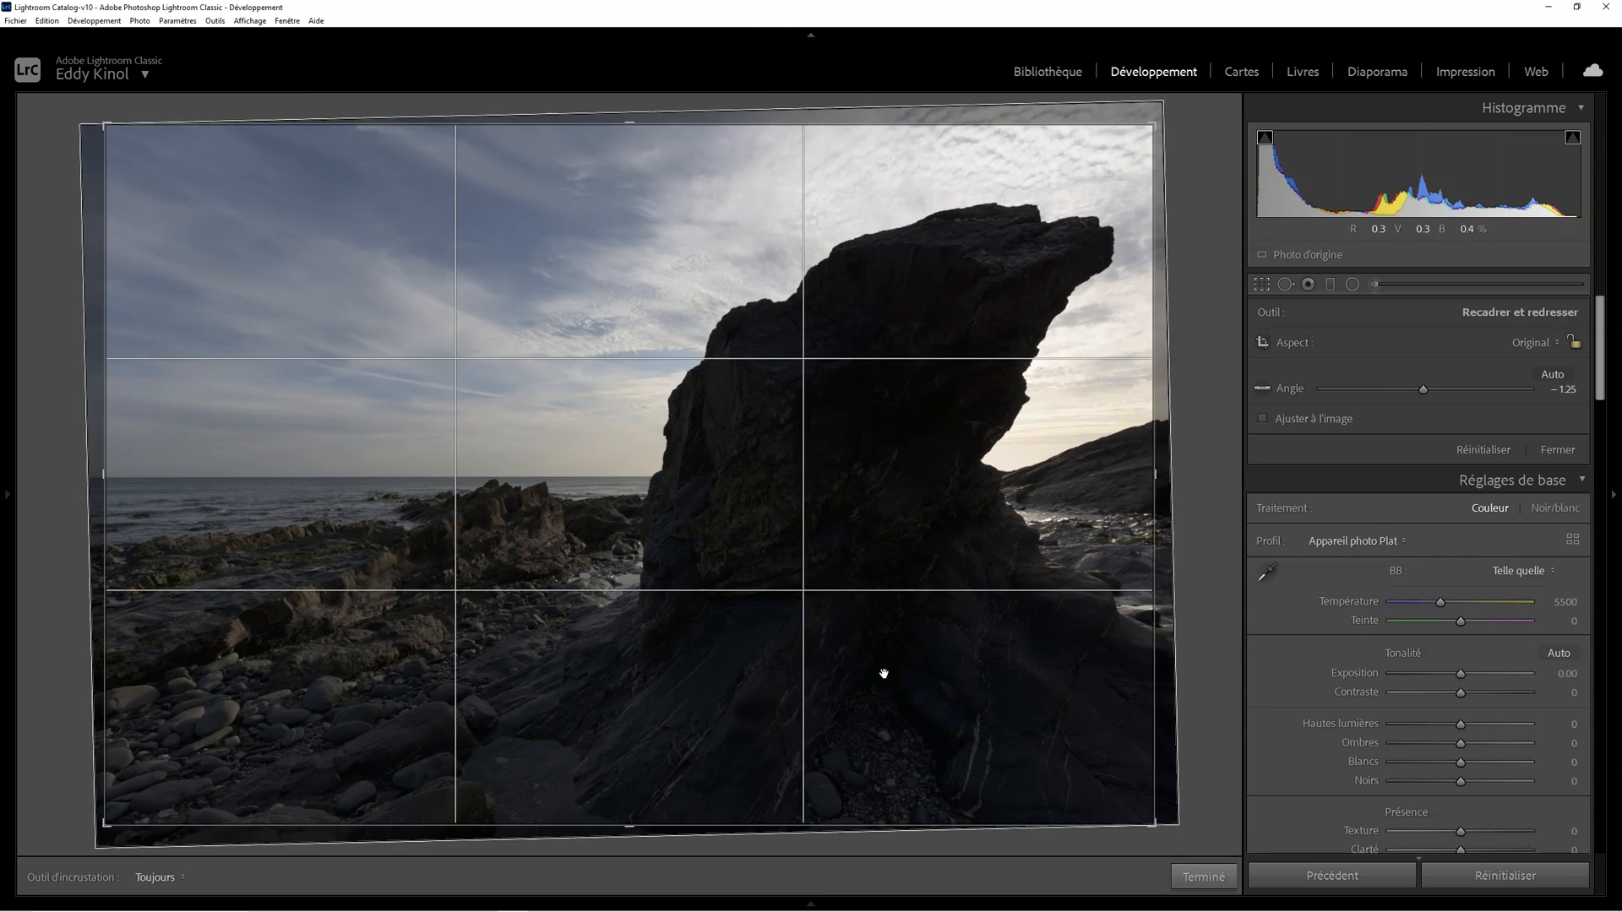
{"action": "key", "text": "Return"}
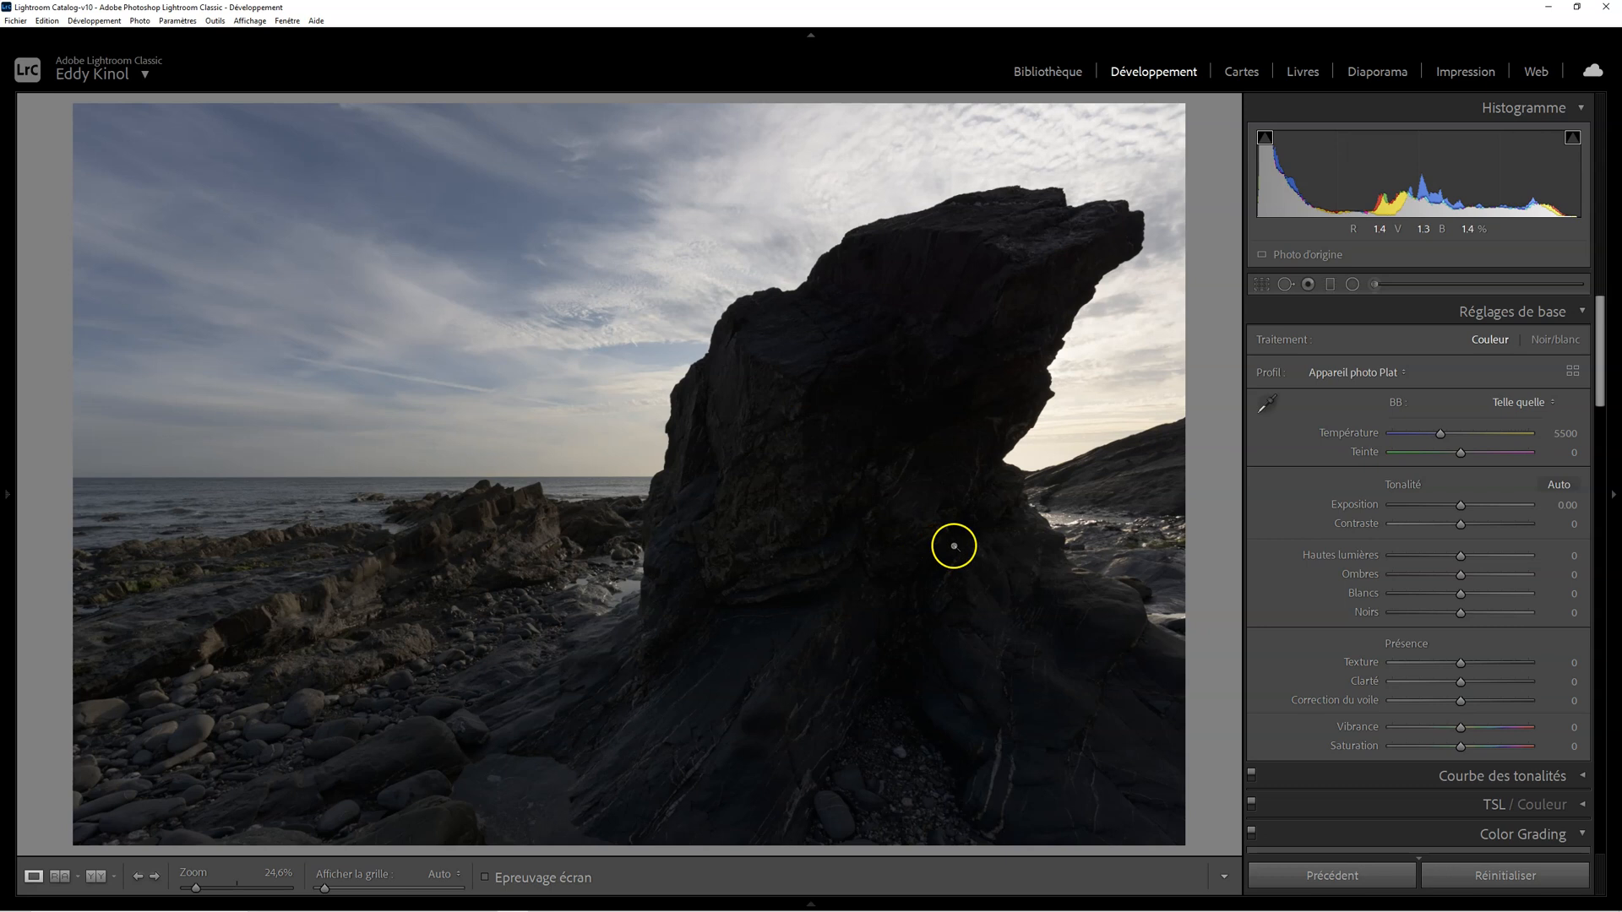
Step: Set Ombres to +70 and Hautes lumières to -61 in the basic adjustments
{"action": "left_click", "coordinate": [1462, 576]}
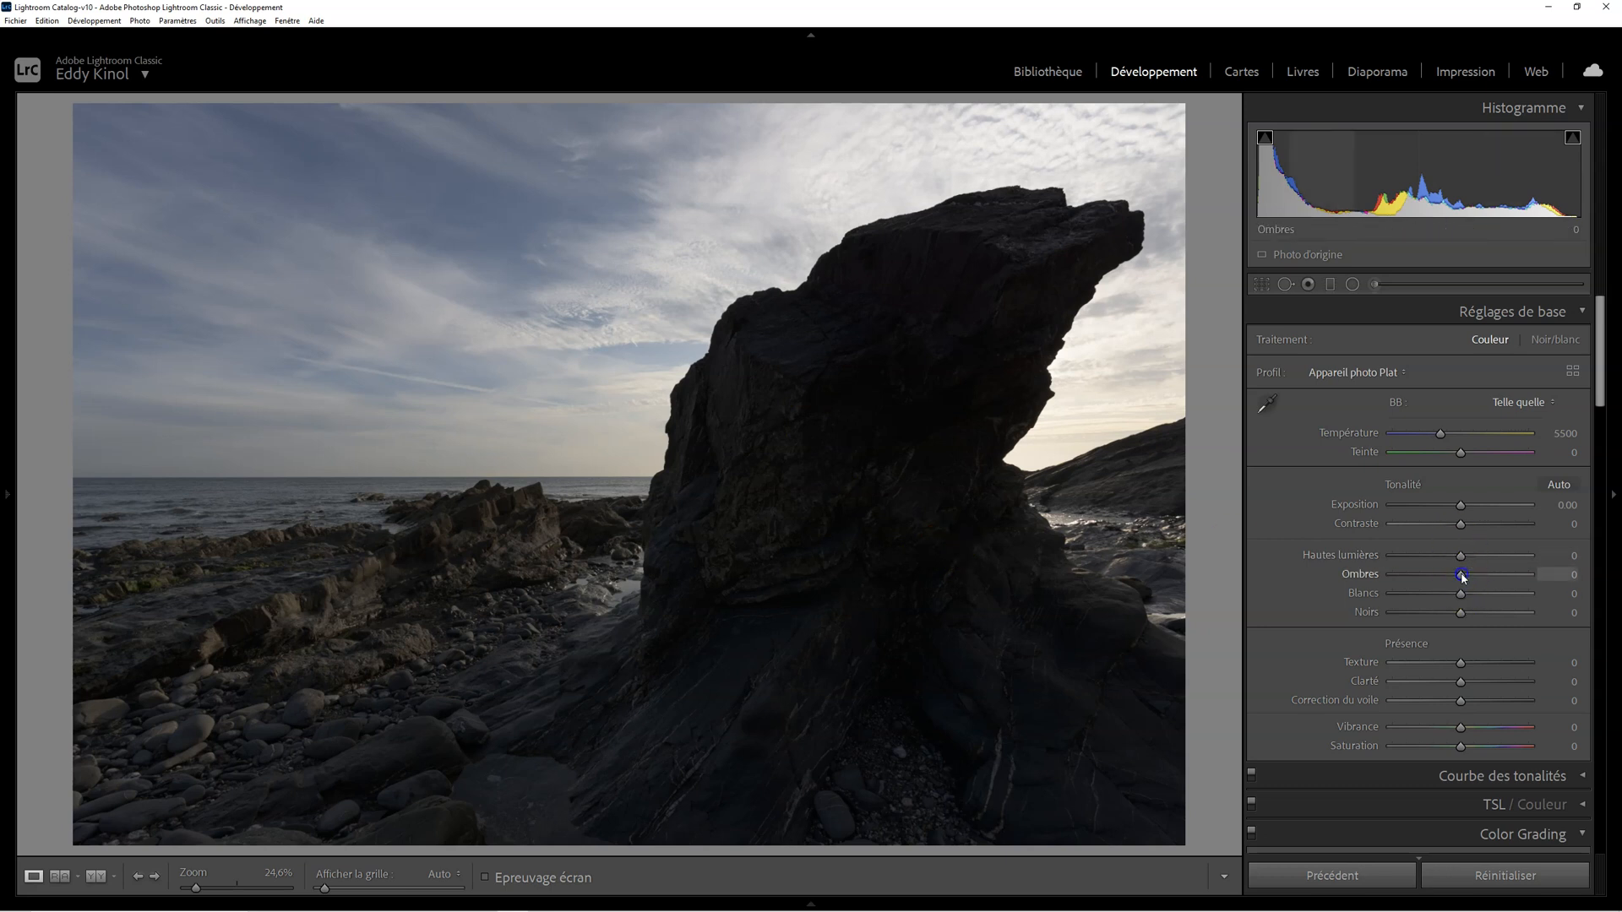
{"action": "left_click_drag", "start_coordinate": [1463, 576], "coordinate": [1519, 571]}
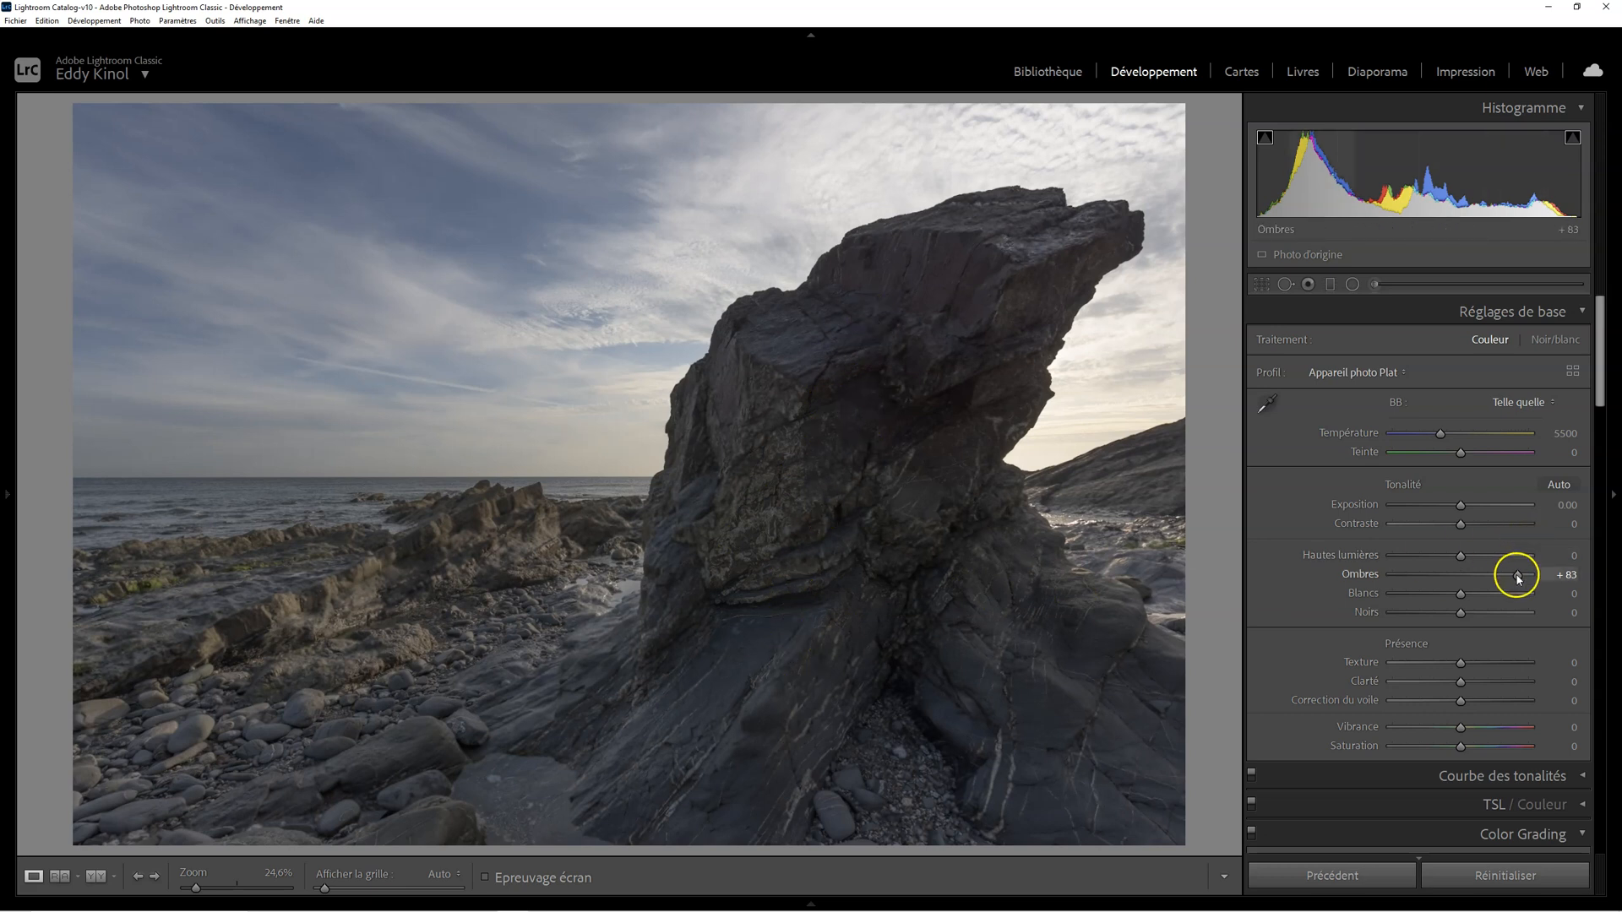
{"action": "left_click_drag", "start_coordinate": [1519, 578], "coordinate": [1529, 579]}
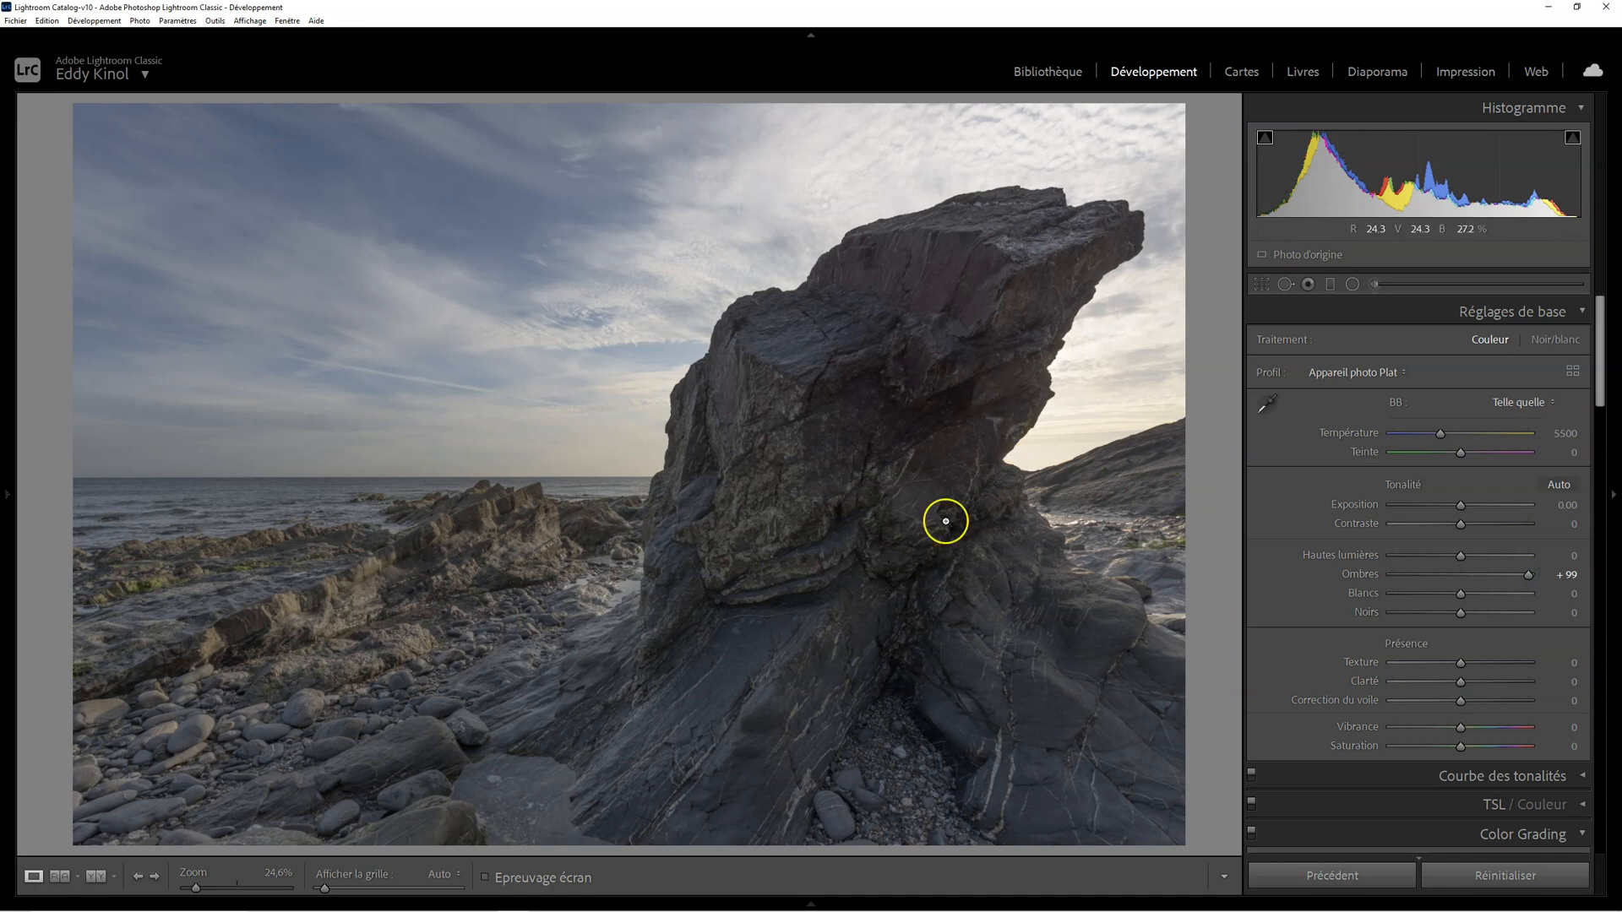
{"action": "left_click_drag", "start_coordinate": [1530, 575], "coordinate": [1423, 561]}
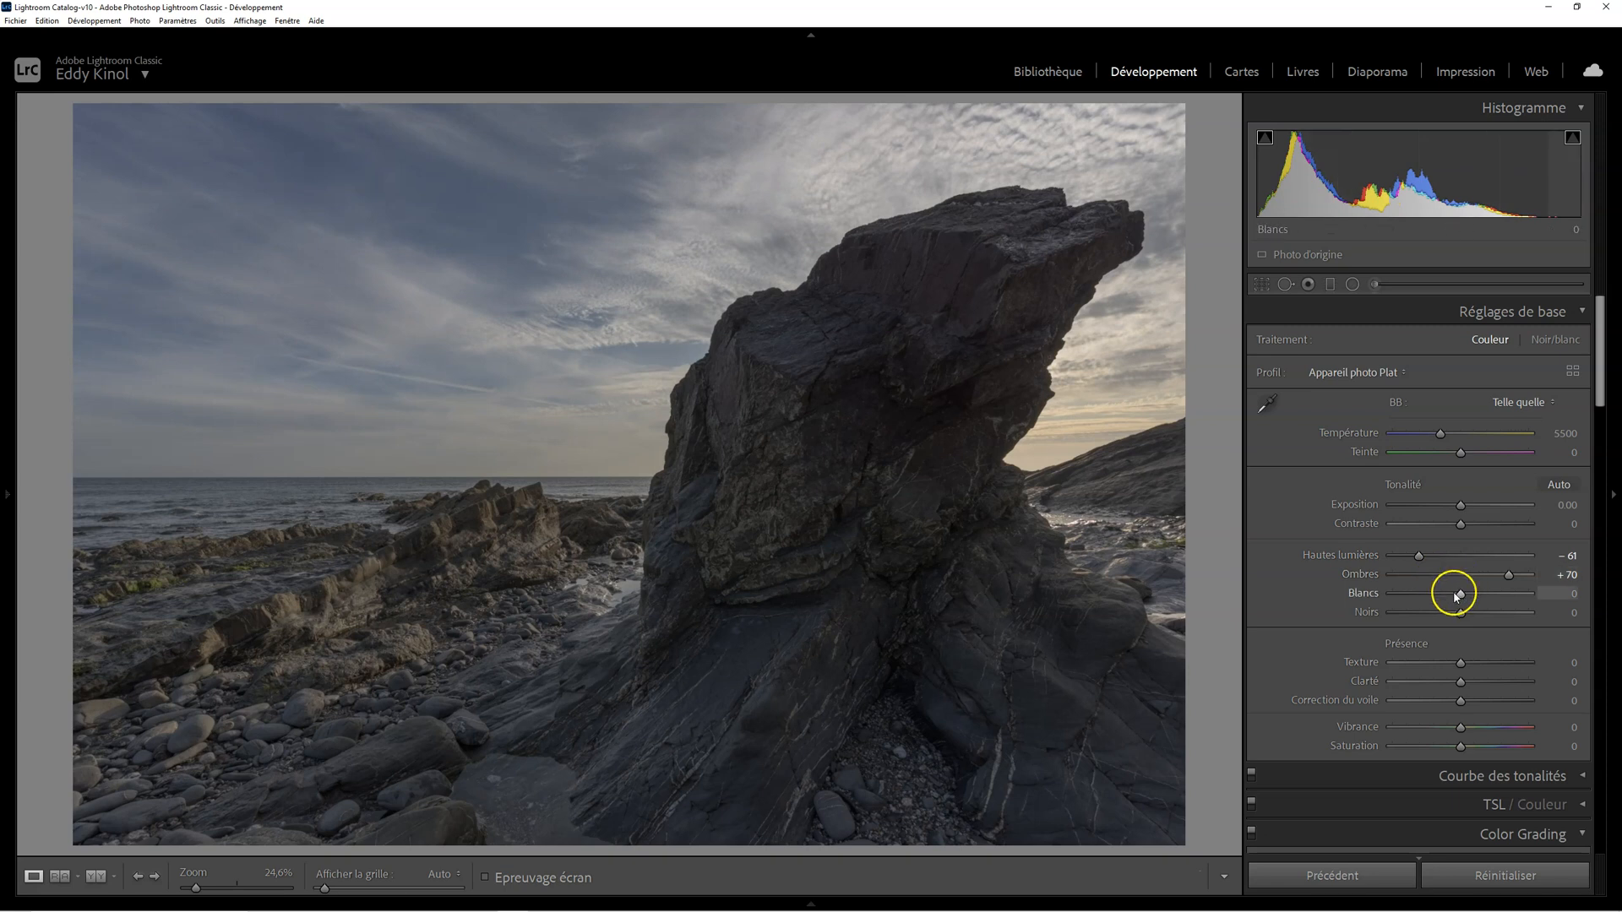
Step: Warm the white balance to a Température of 6398 and set Blancs to +41
{"action": "left_click_drag", "start_coordinate": [1461, 594], "coordinate": [1501, 596]}
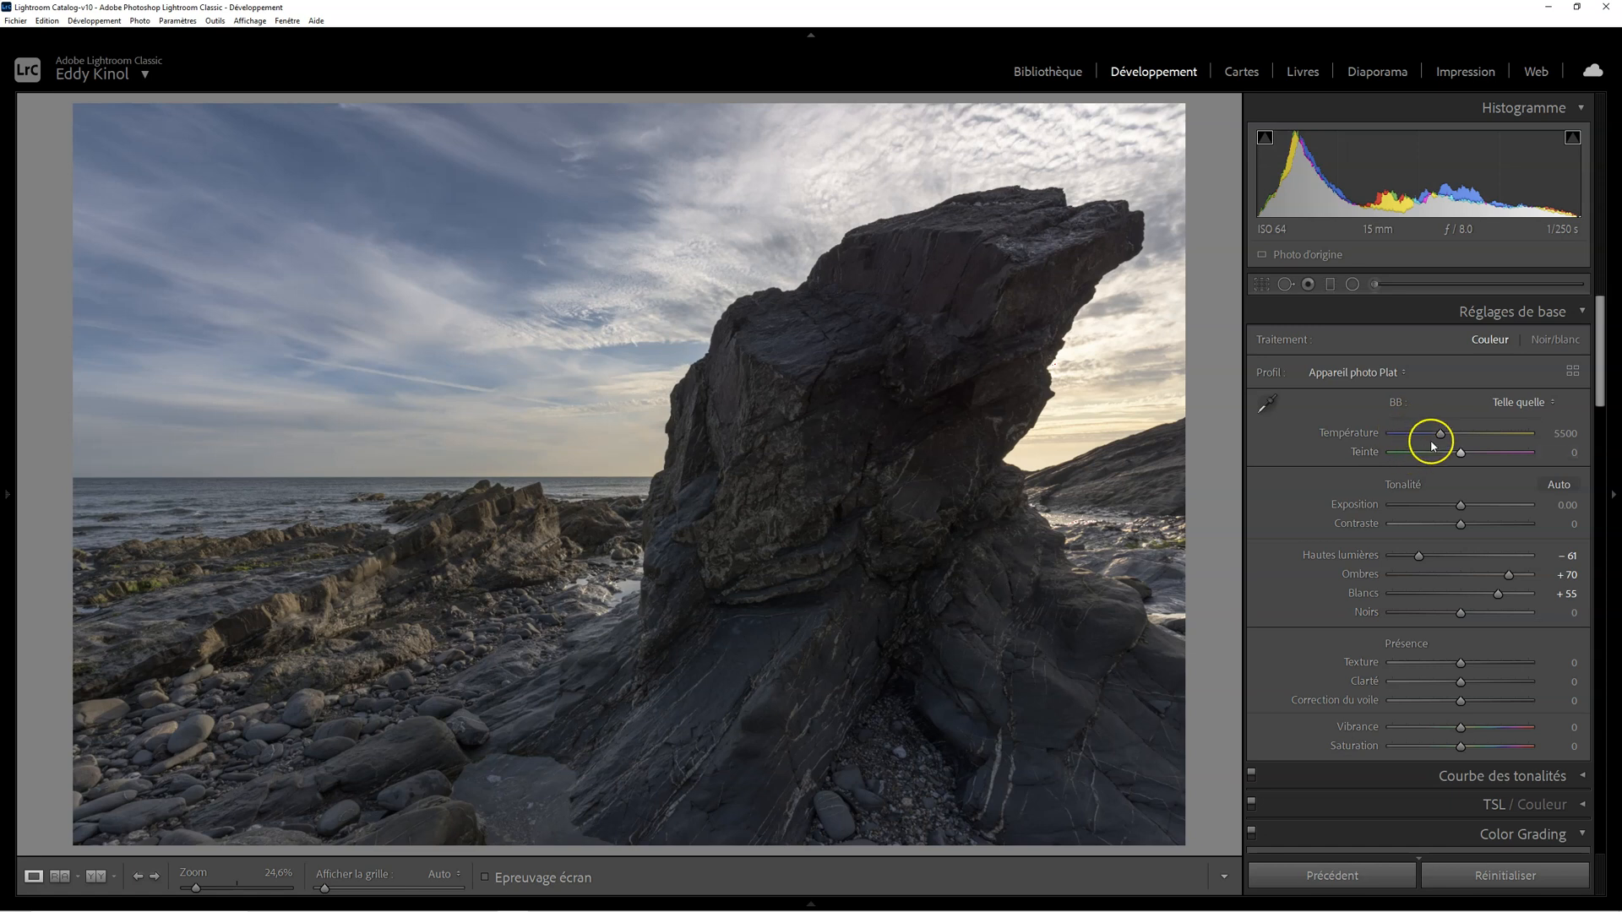
{"action": "left_click_drag", "start_coordinate": [1442, 435], "coordinate": [1454, 437]}
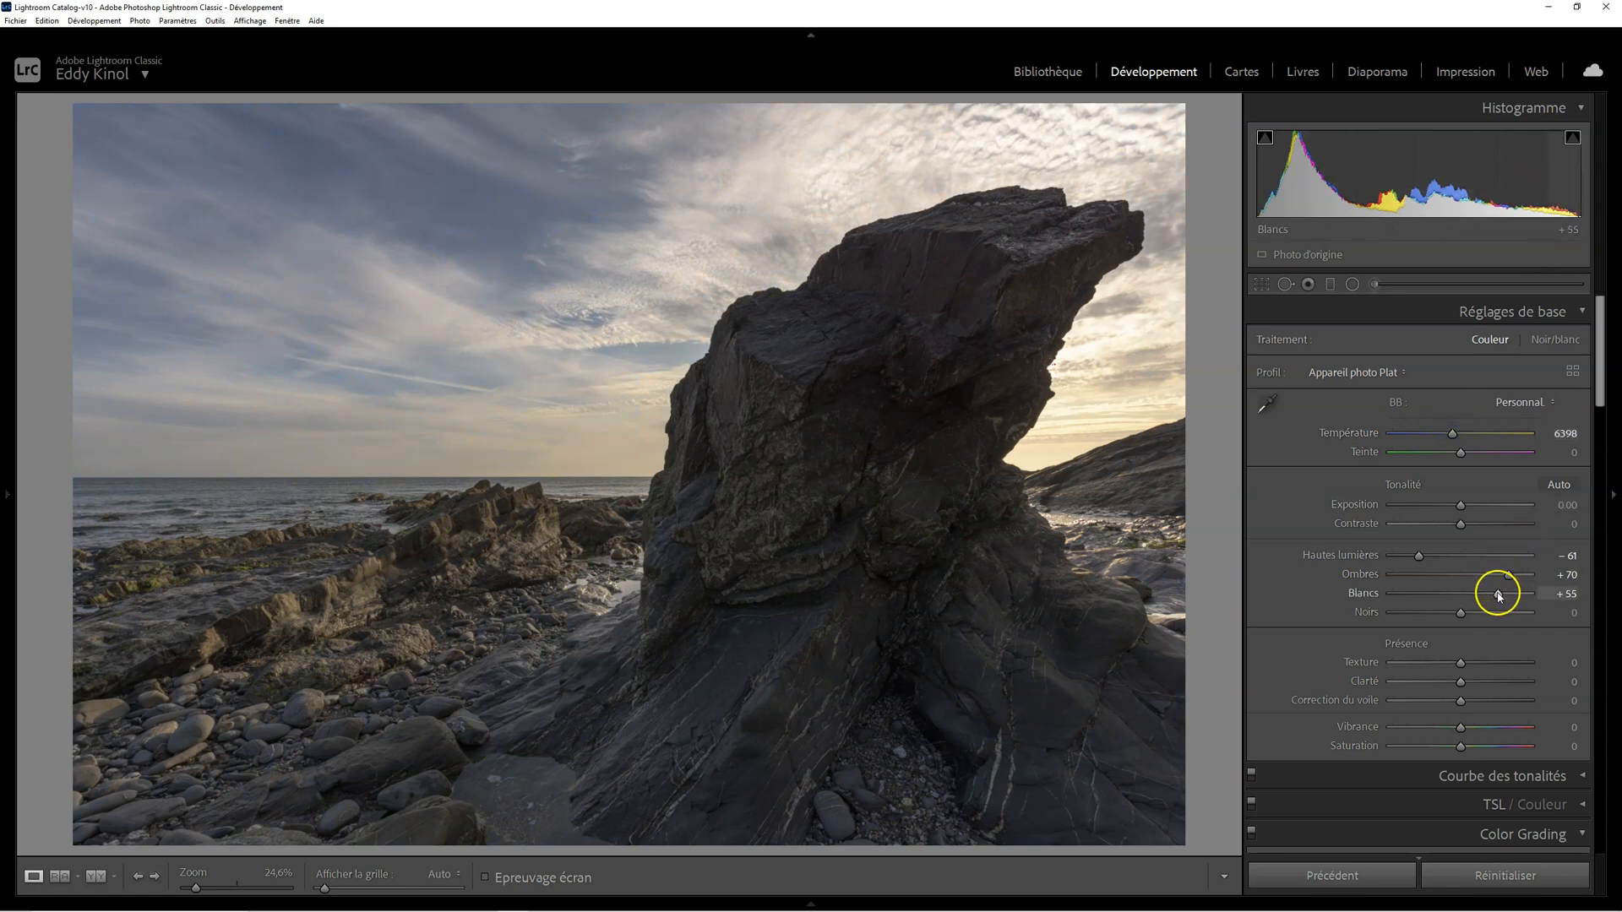
{"action": "left_click_drag", "start_coordinate": [1498, 595], "coordinate": [1488, 594]}
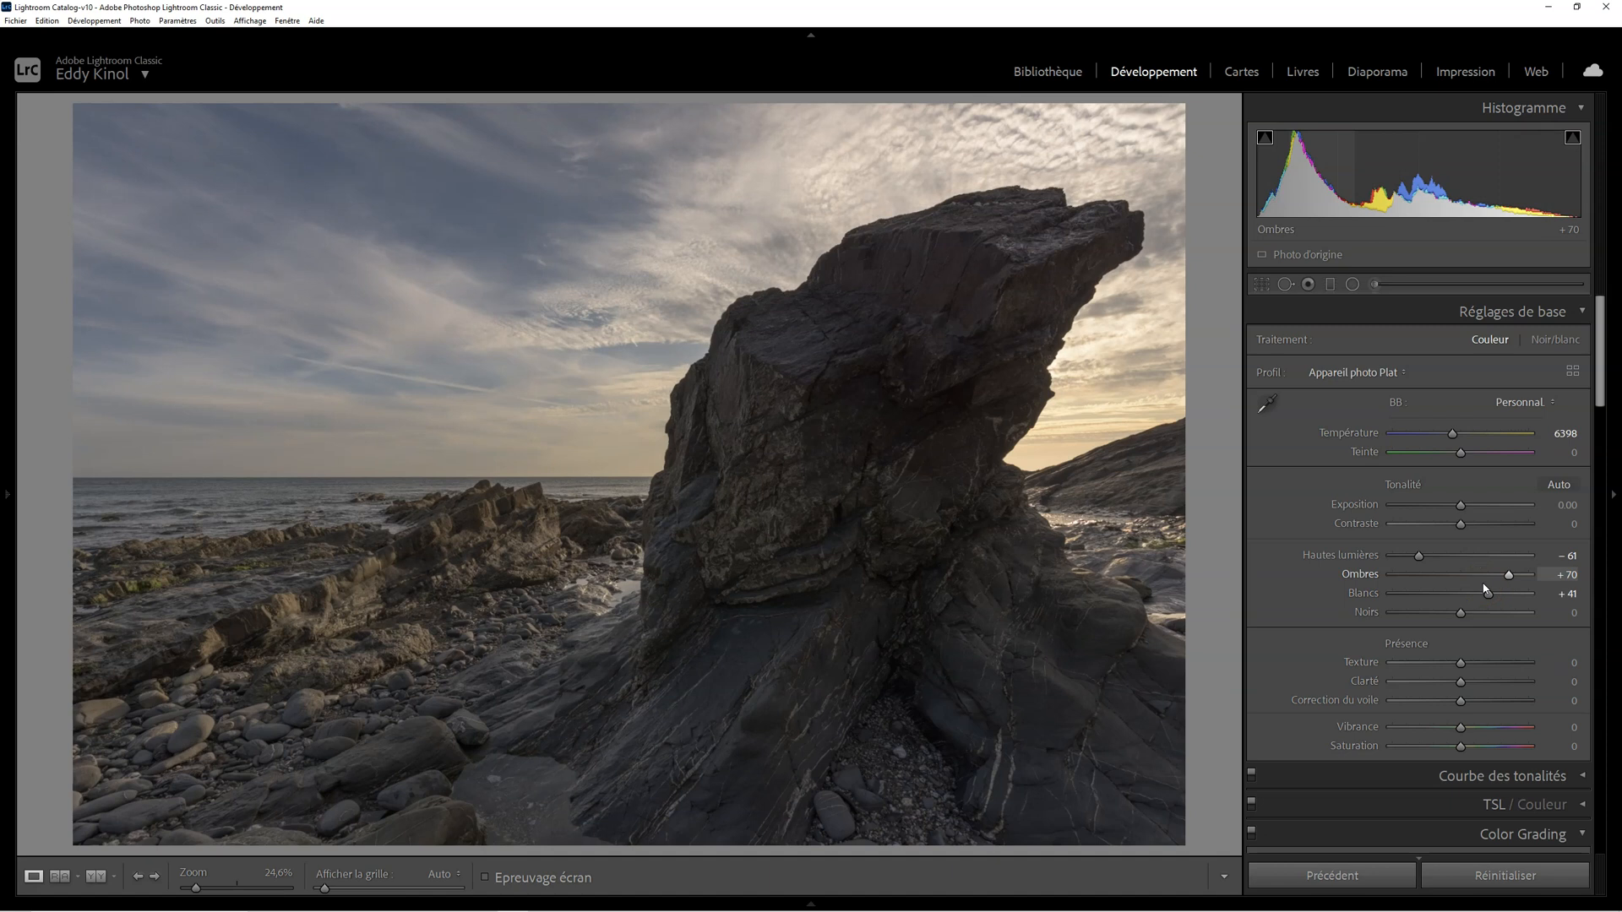
Step: Compare the photo with its before version and set Clarté to +42
{"action": "key", "text": "backslash"}
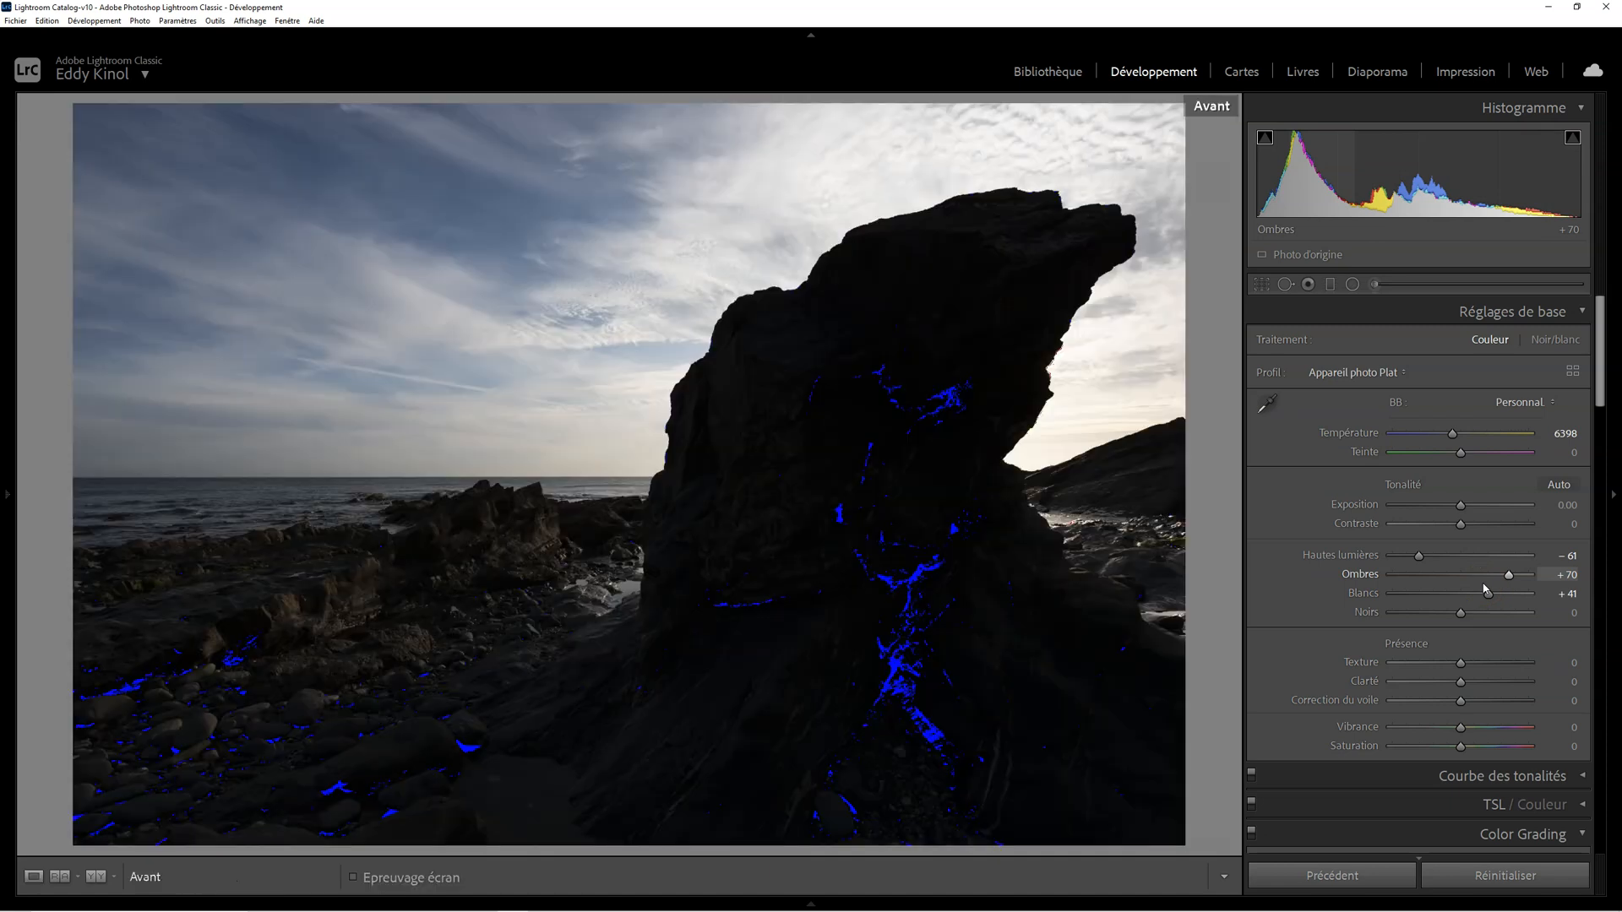
{"action": "key", "text": "backslash"}
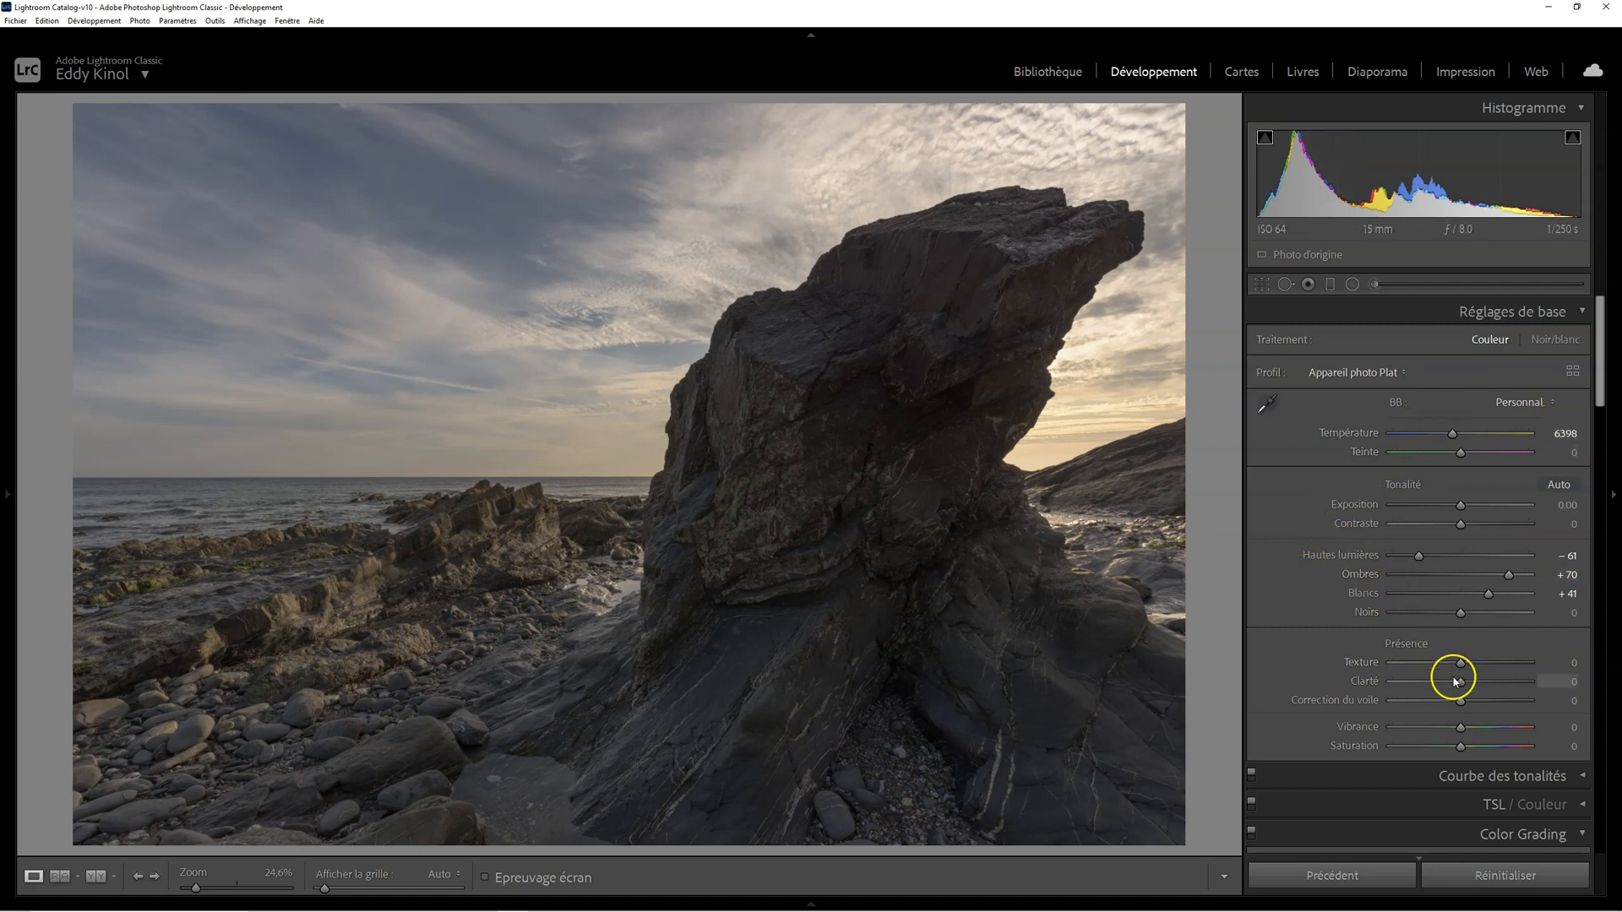
{"action": "left_click_drag", "start_coordinate": [1461, 683], "coordinate": [1488, 681]}
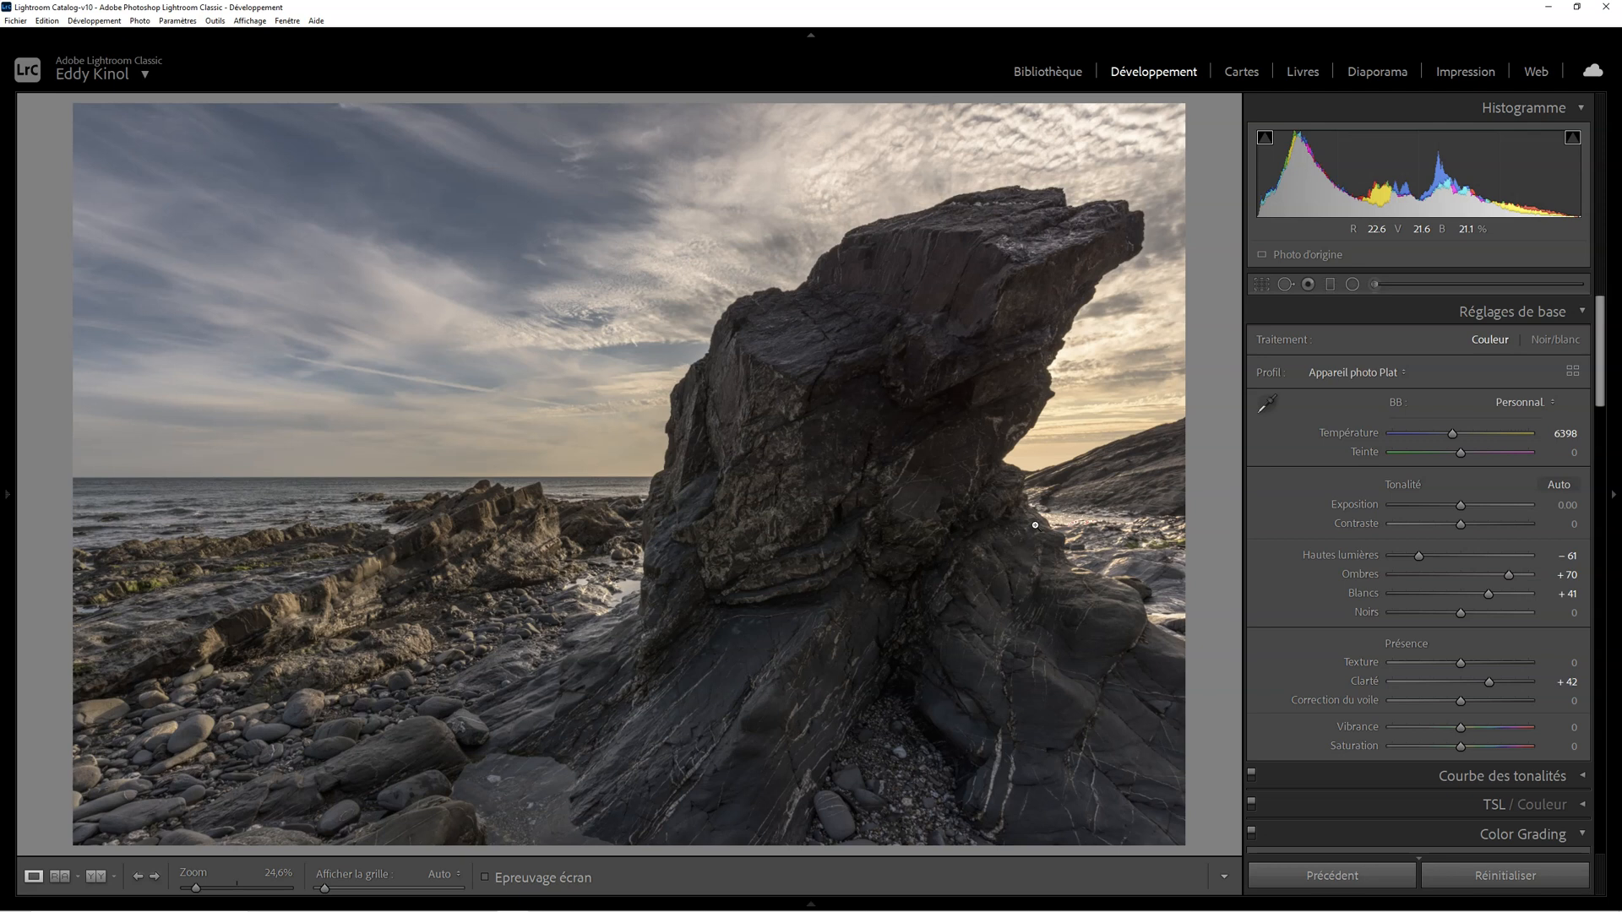
Step: Draw a graduated filter upward from the foreground and move its centre up to the rock's upper shoulder
{"action": "left_click", "coordinate": [1330, 284]}
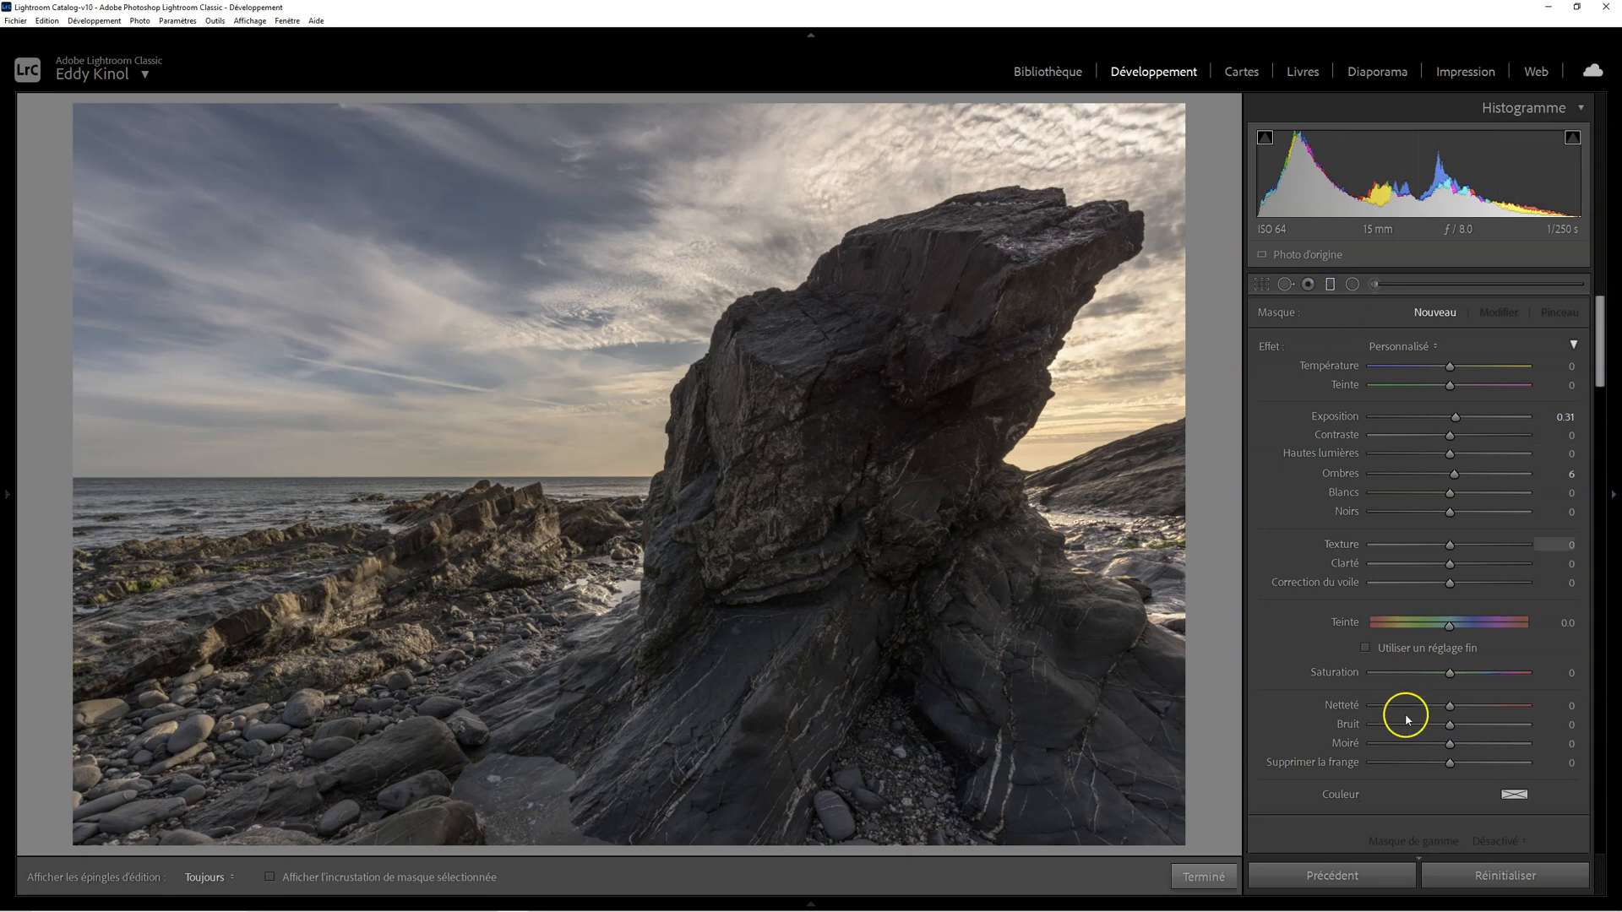
{"action": "scroll", "coordinate": [1377, 769], "scroll_direction": "down", "scroll_amount": 5}
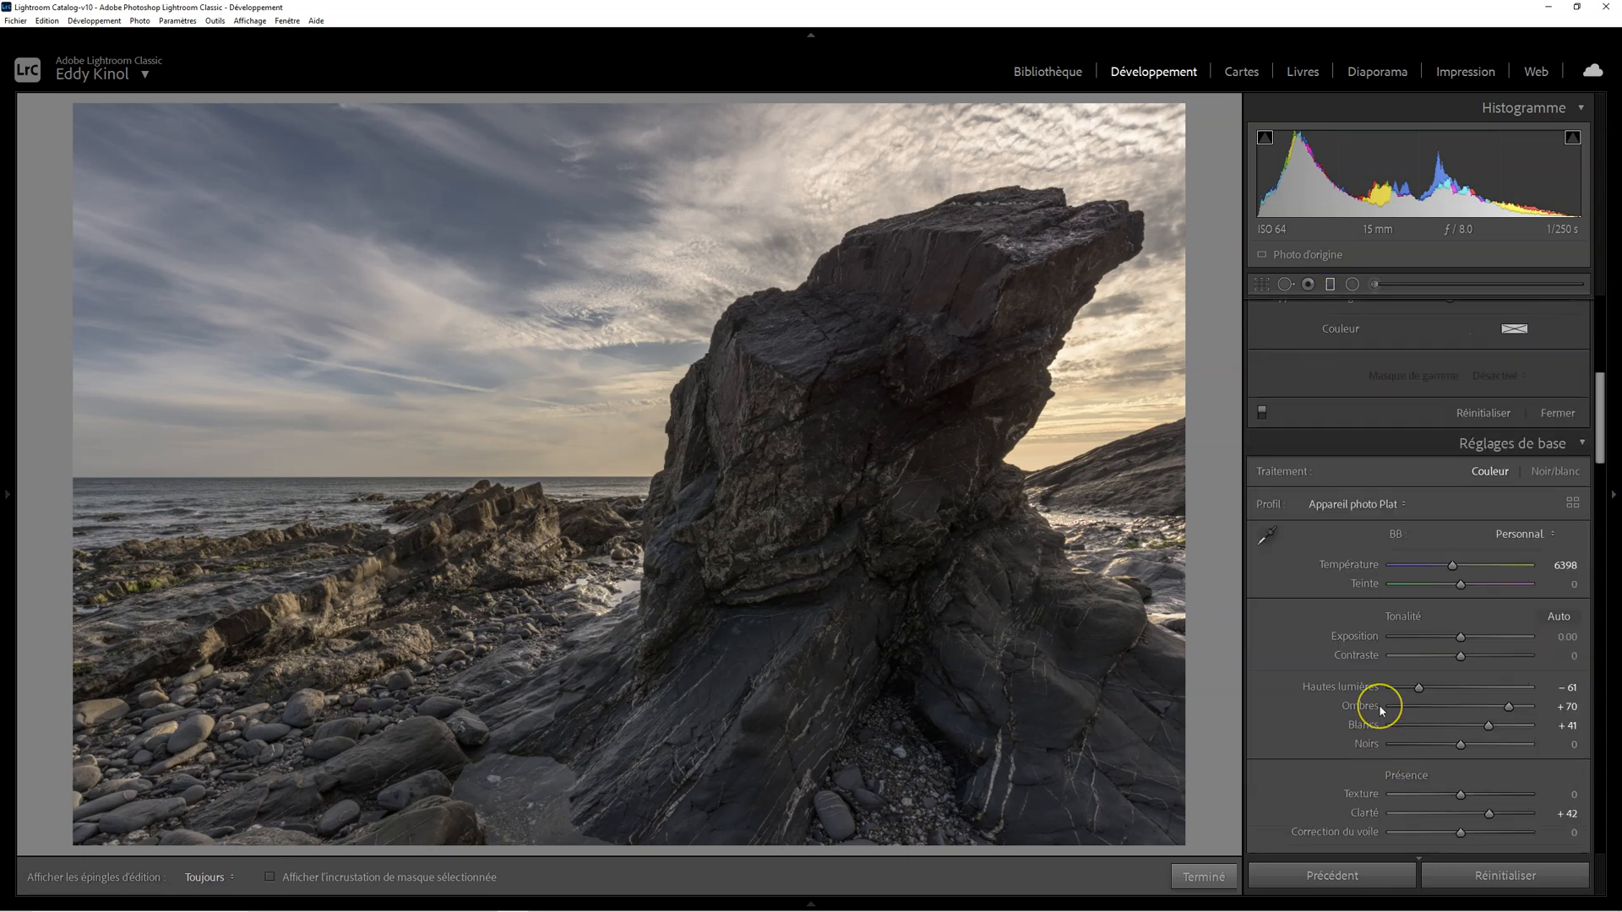
{"action": "scroll", "coordinate": [1379, 705], "scroll_direction": "up", "scroll_amount": 2}
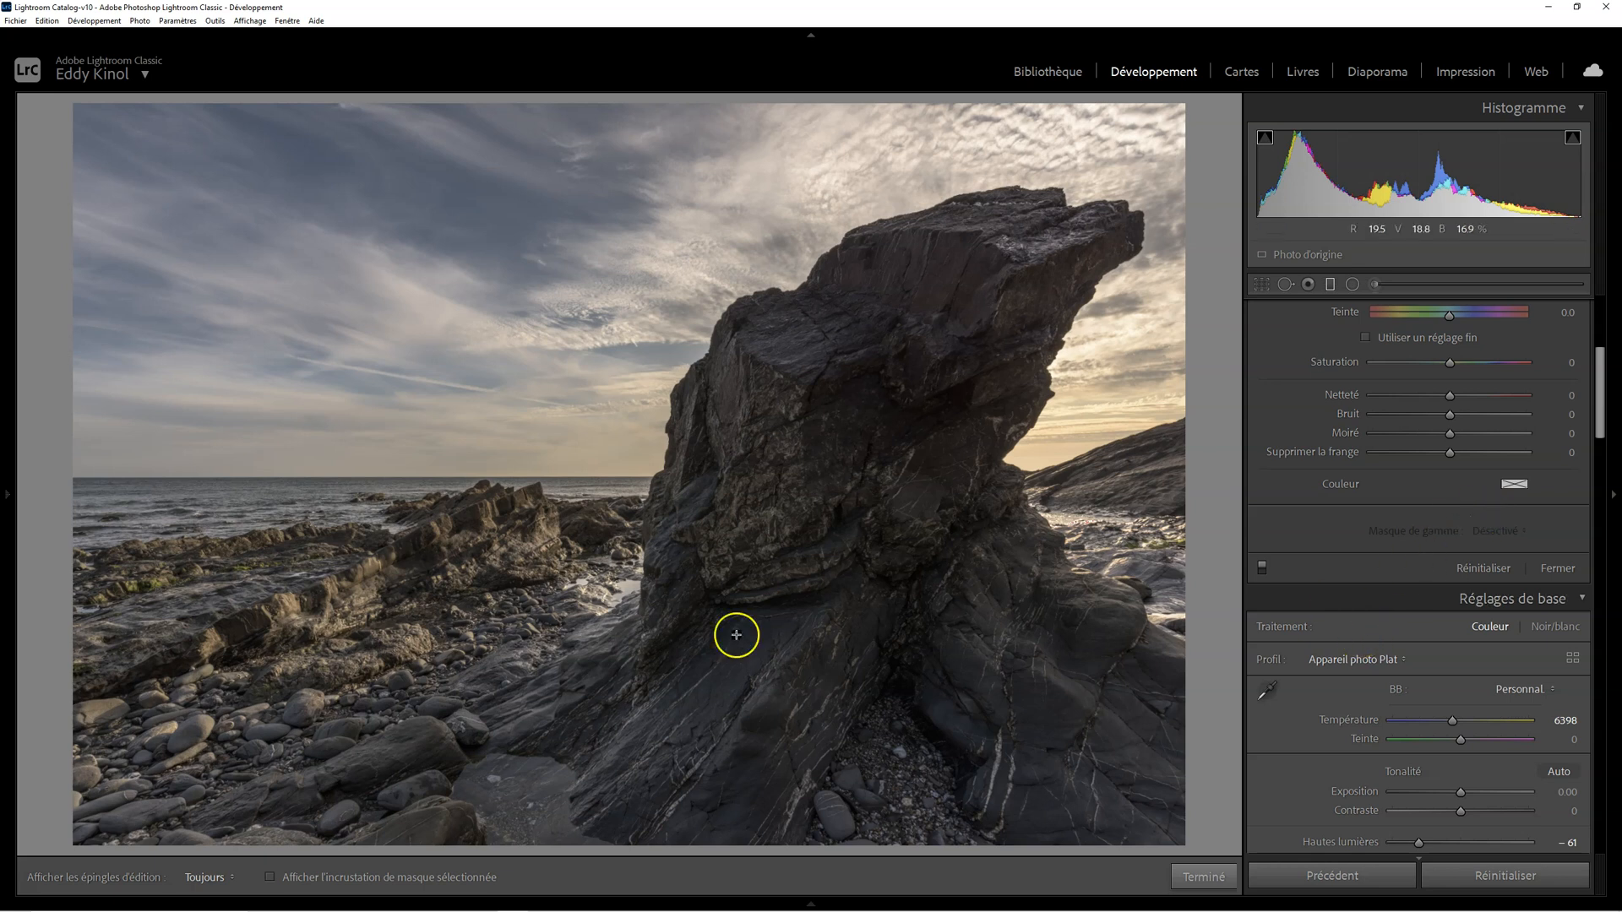
{"action": "left_click_drag", "start_coordinate": [727, 827], "coordinate": [728, 342]}
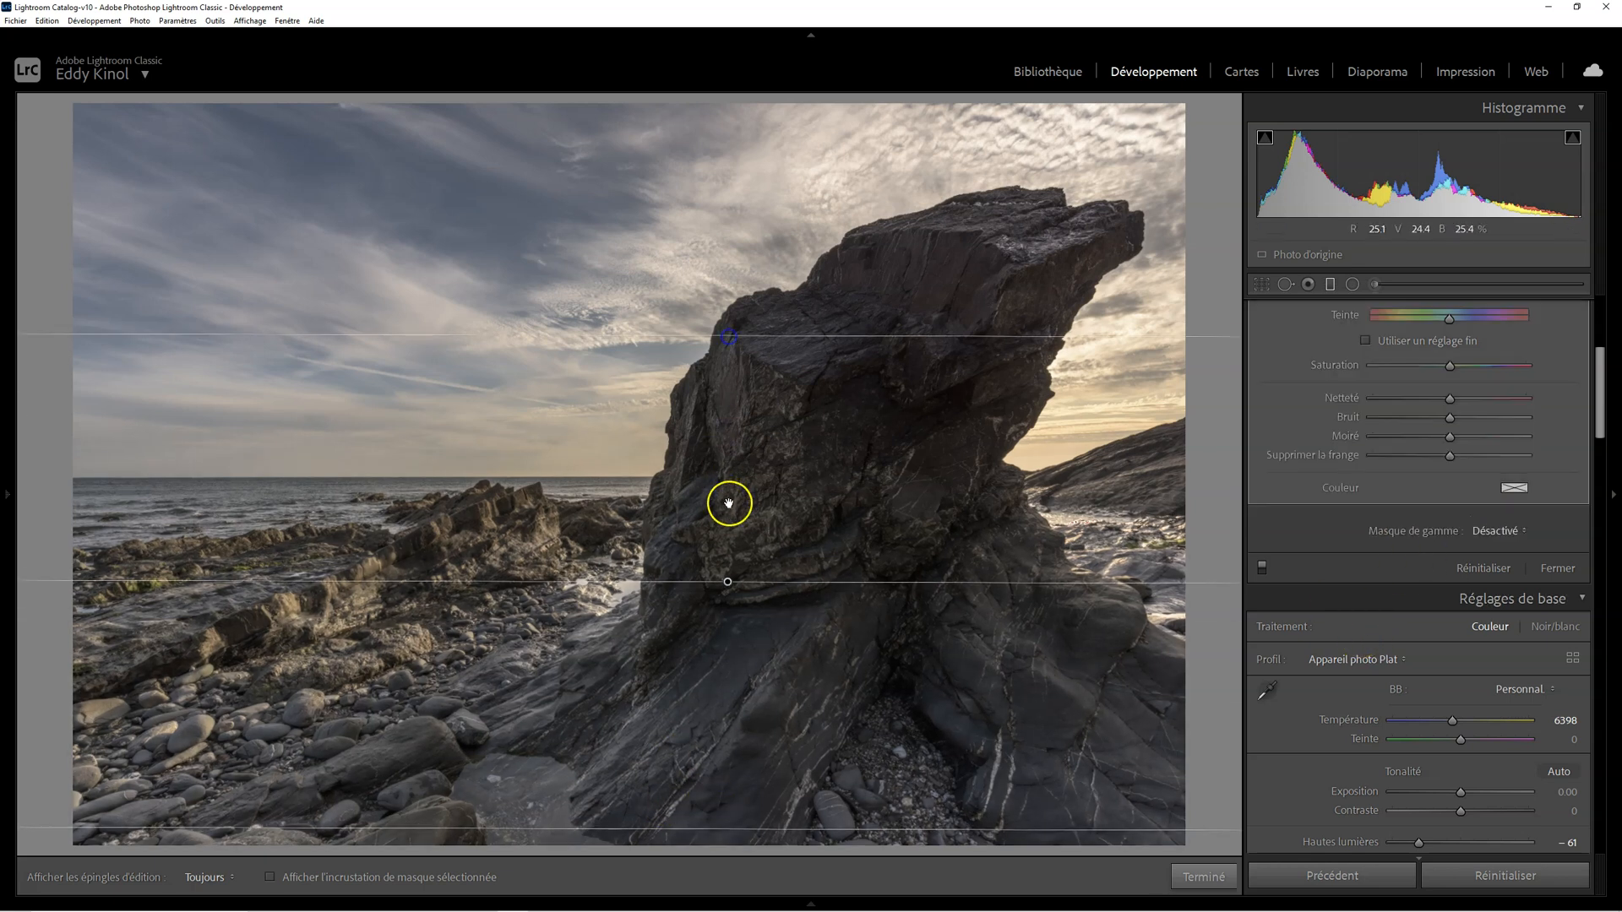
{"action": "left_click_drag", "start_coordinate": [727, 584], "coordinate": [729, 312]}
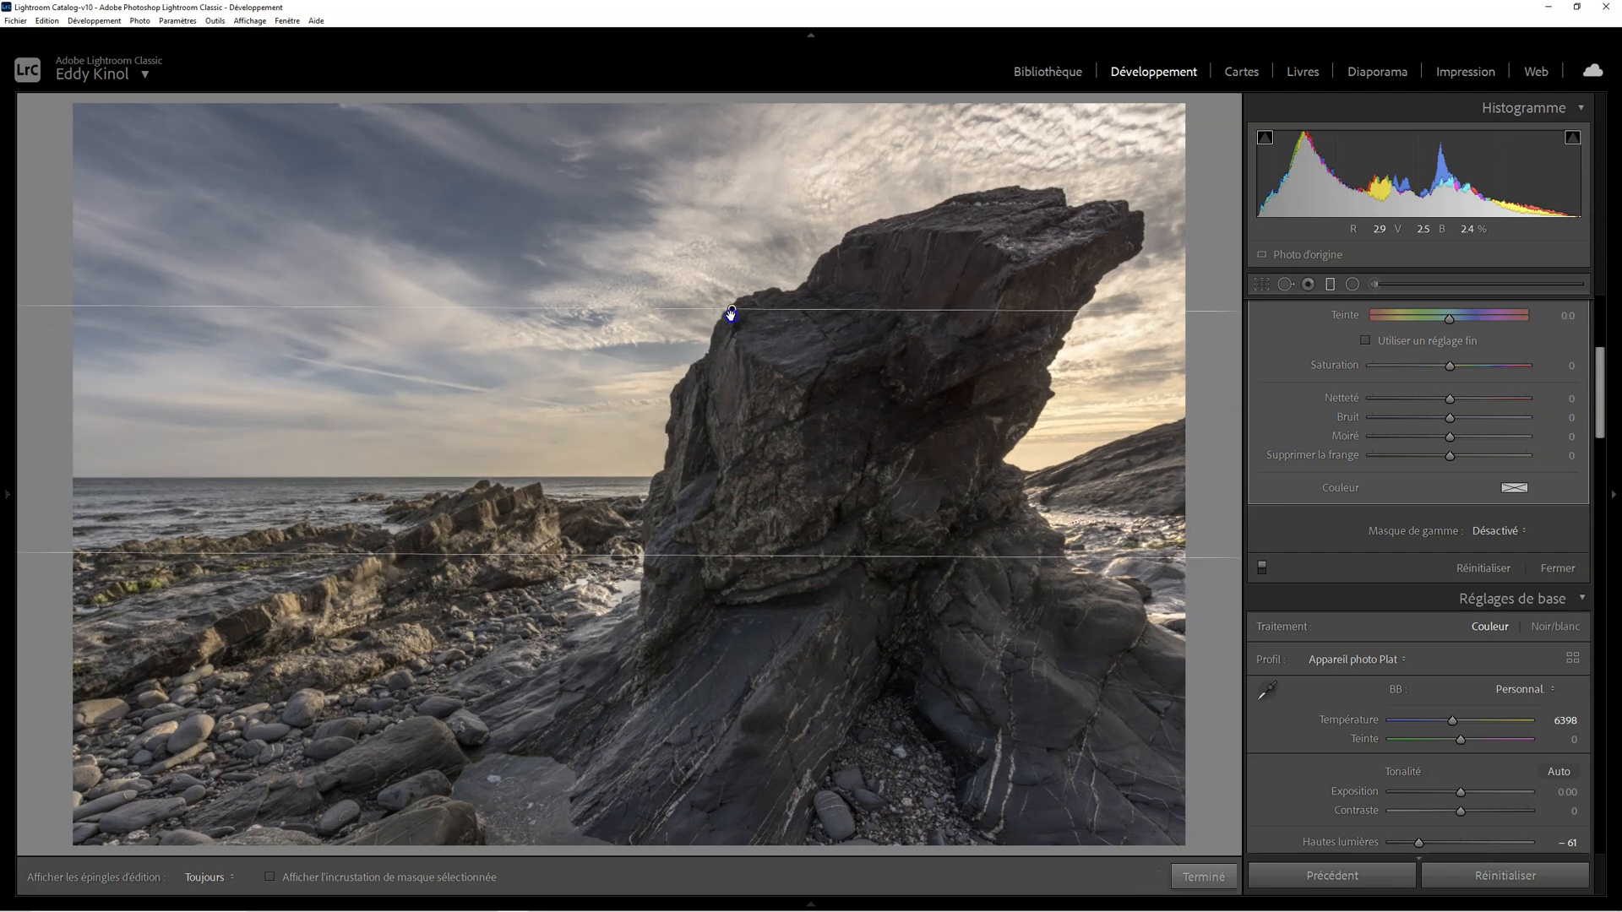
Step: Check the graduated filter with the mask overlay and move it up to the sky just above the rock's top
{"action": "left_click", "coordinate": [269, 877]}
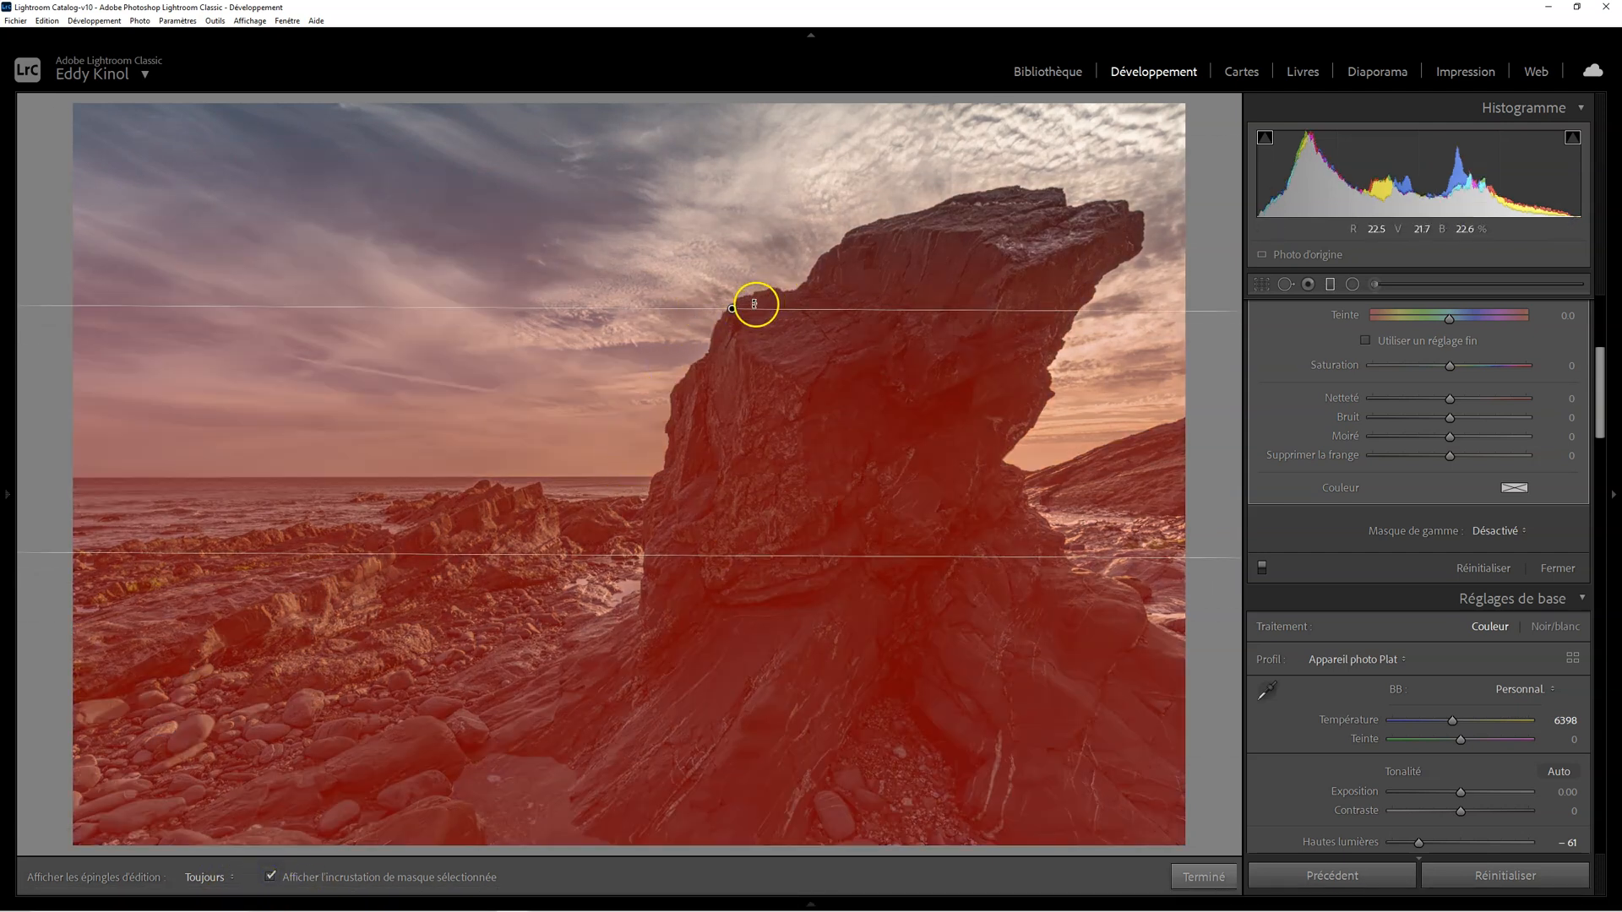
{"action": "left_click_drag", "start_coordinate": [732, 309], "coordinate": [753, 177]}
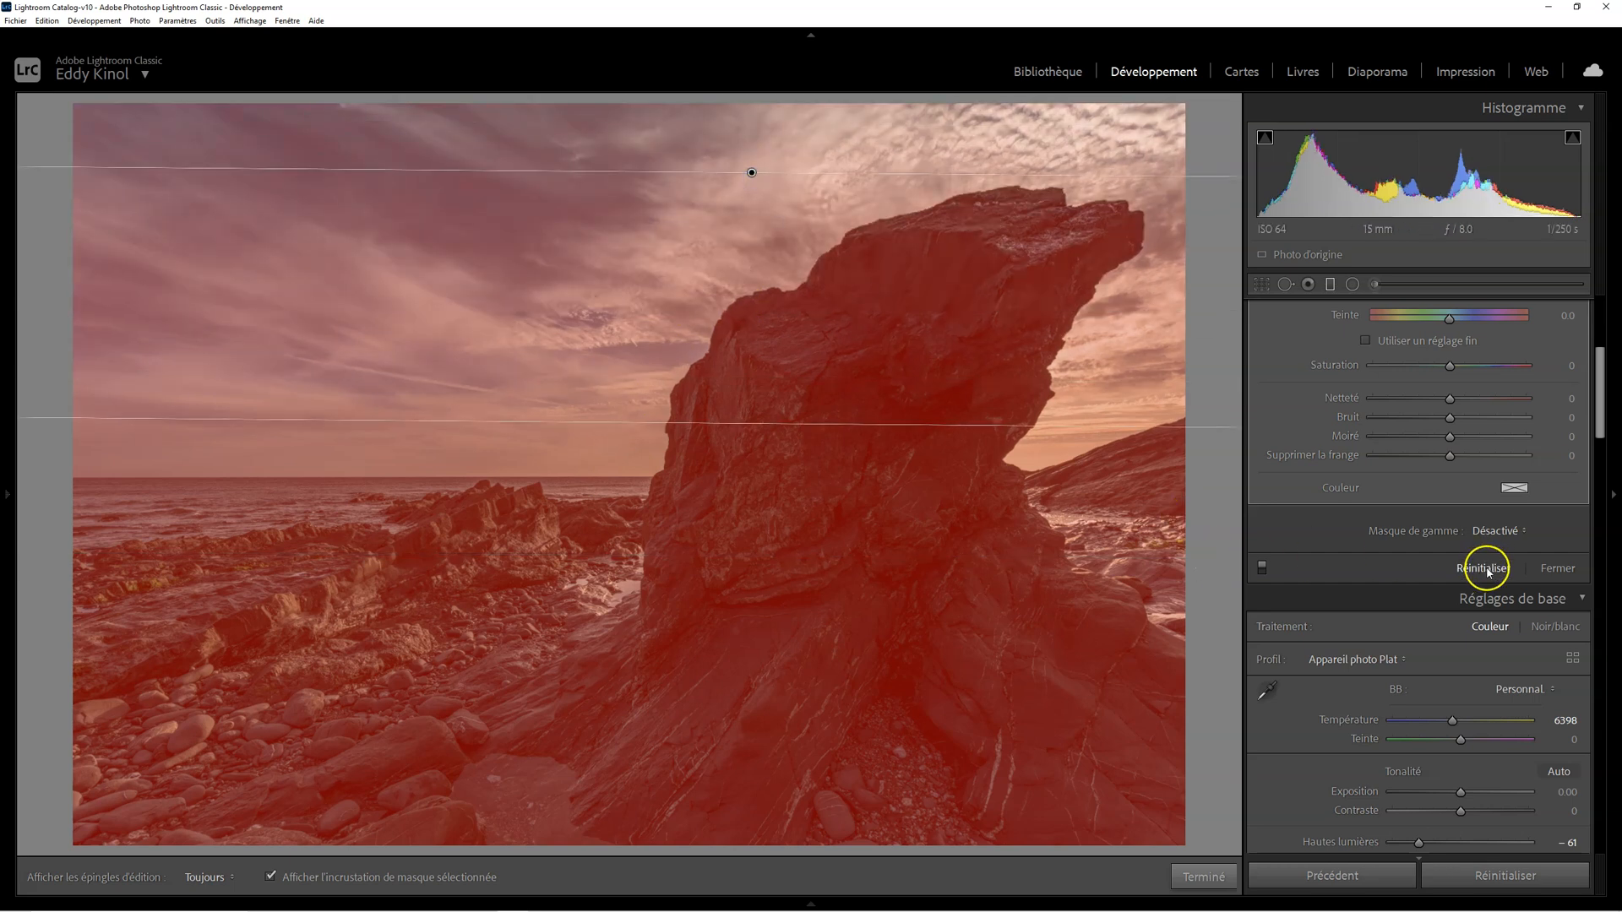
{"action": "left_click", "coordinate": [272, 878]}
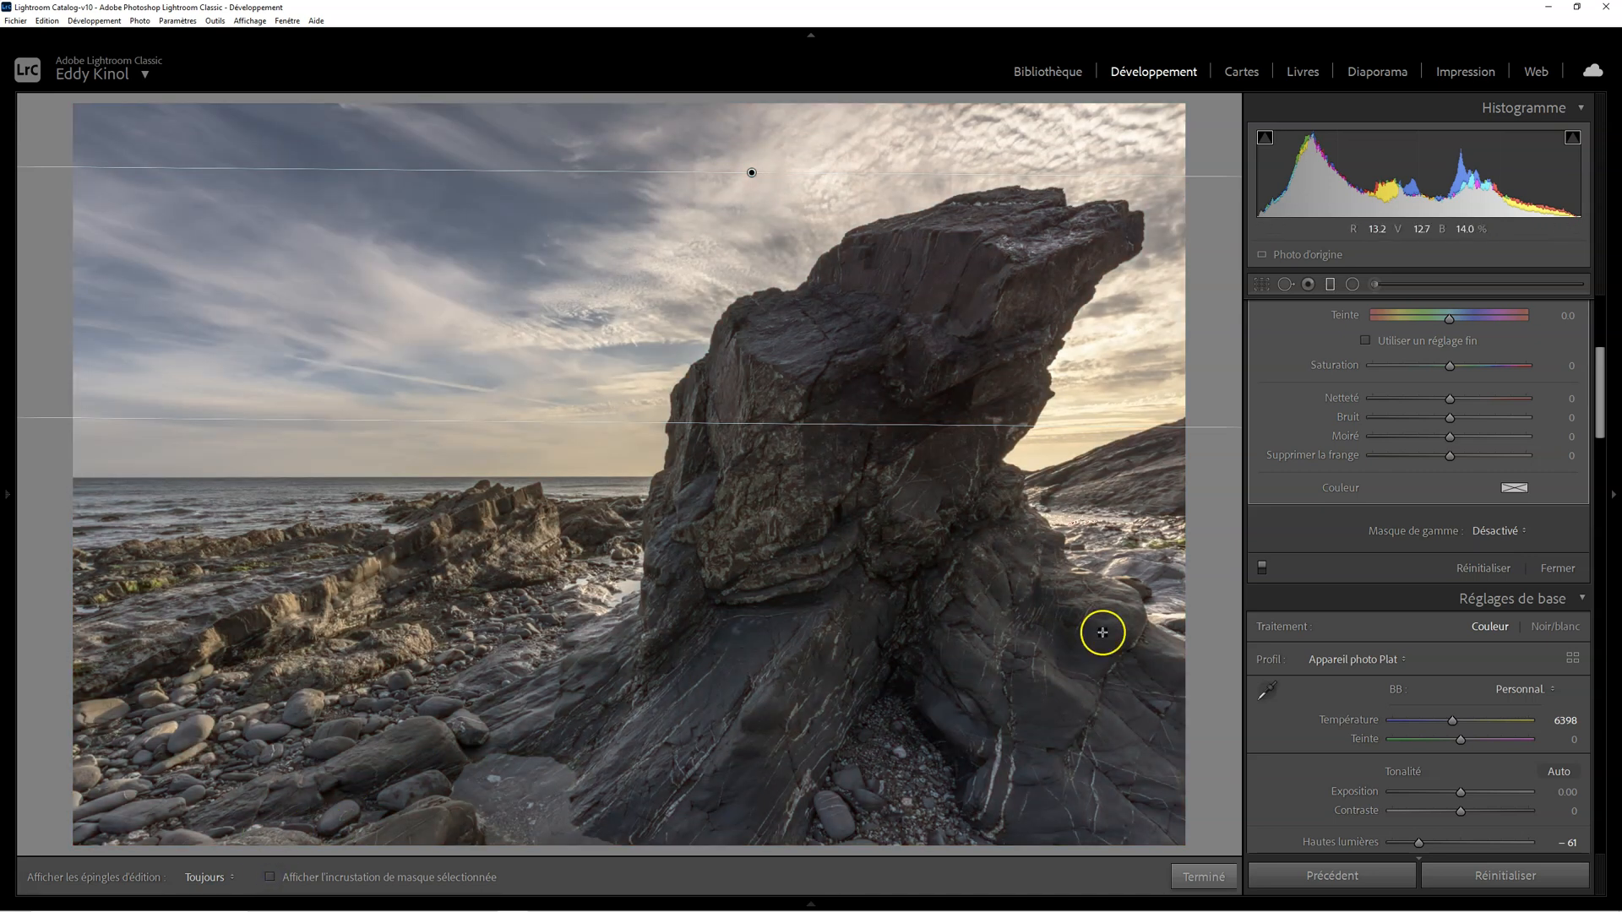
Step: Reset the graduated filter's Exposition to 0 and set its range mask to Couleur
{"action": "scroll", "coordinate": [1402, 424], "scroll_direction": "up", "scroll_amount": 5}
{"action": "double_click", "coordinate": [1342, 419]}
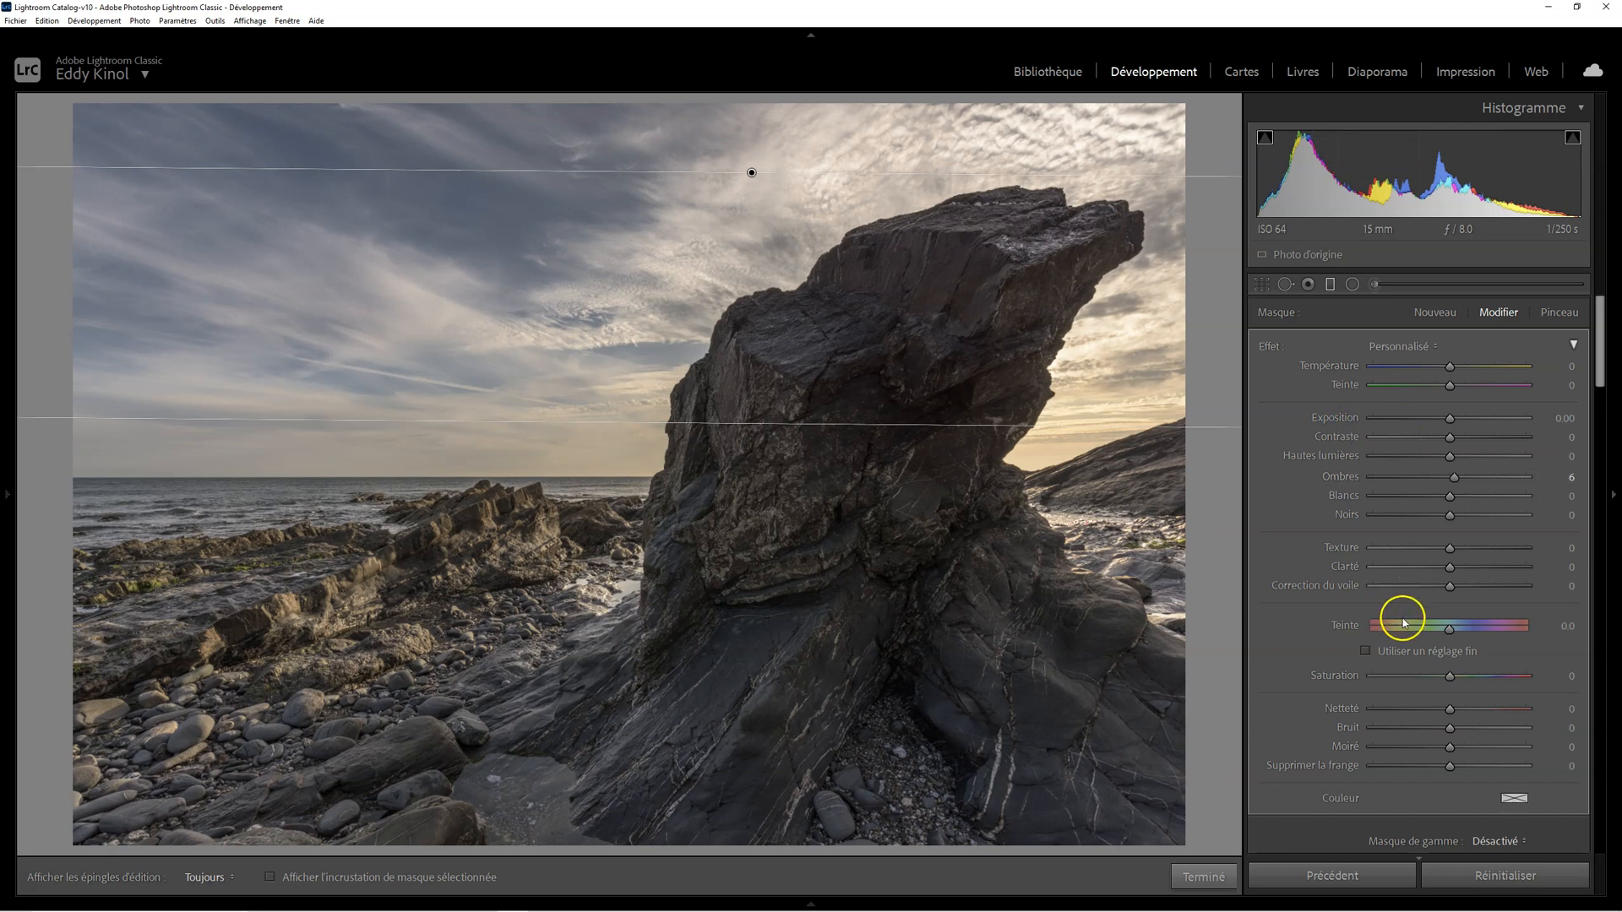
{"action": "scroll", "coordinate": [1432, 672], "scroll_direction": "down", "scroll_amount": 2}
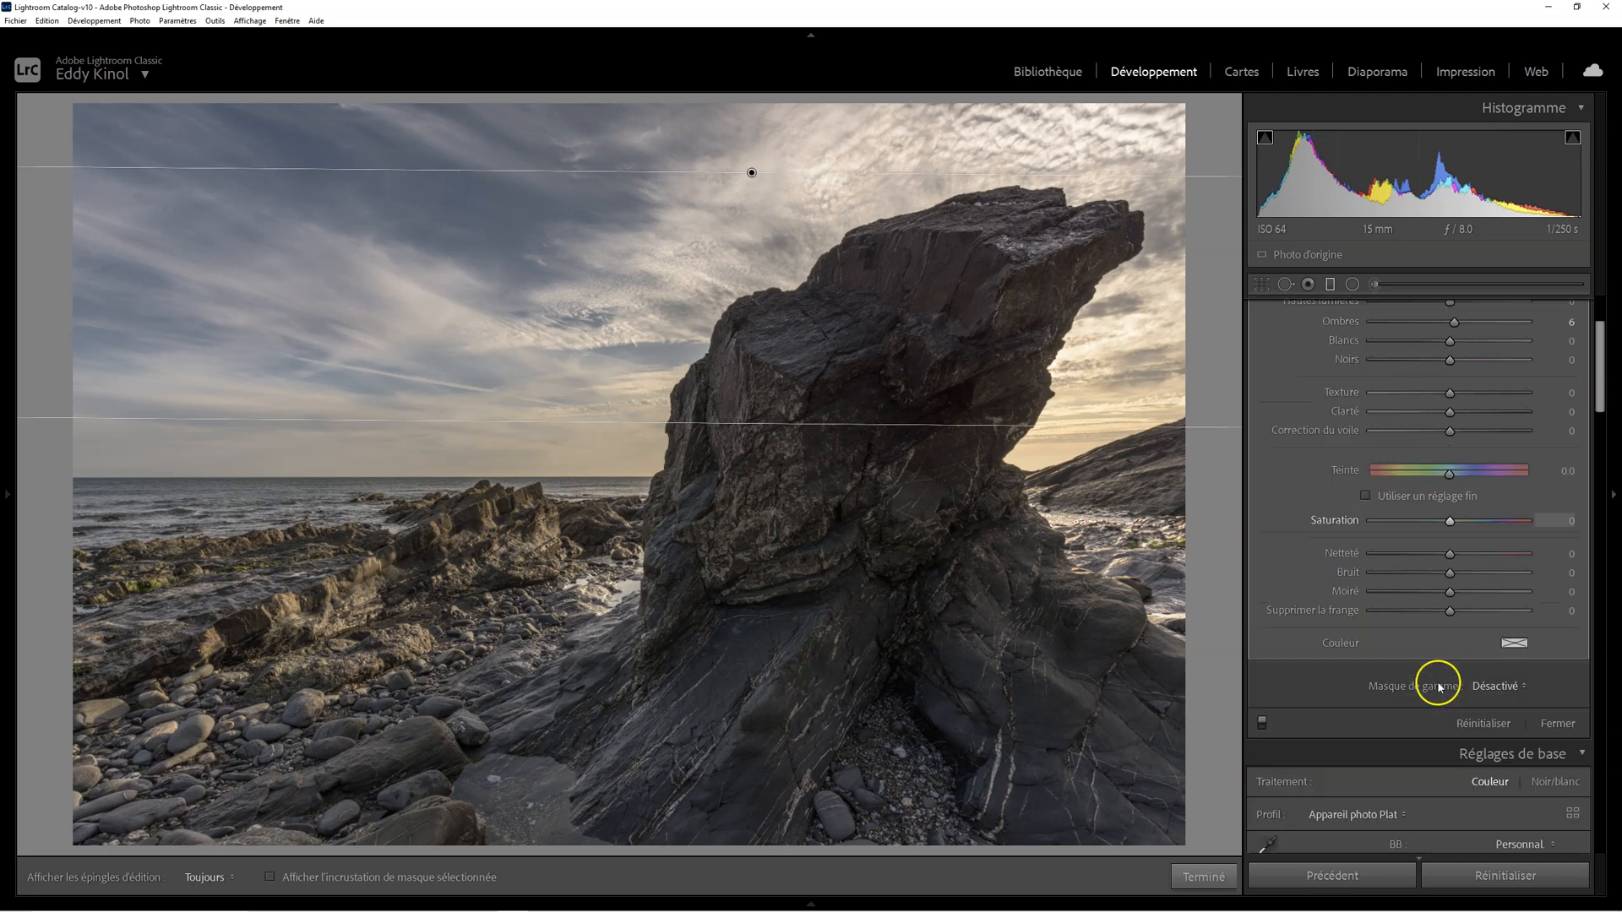
{"action": "left_click", "coordinate": [1495, 688]}
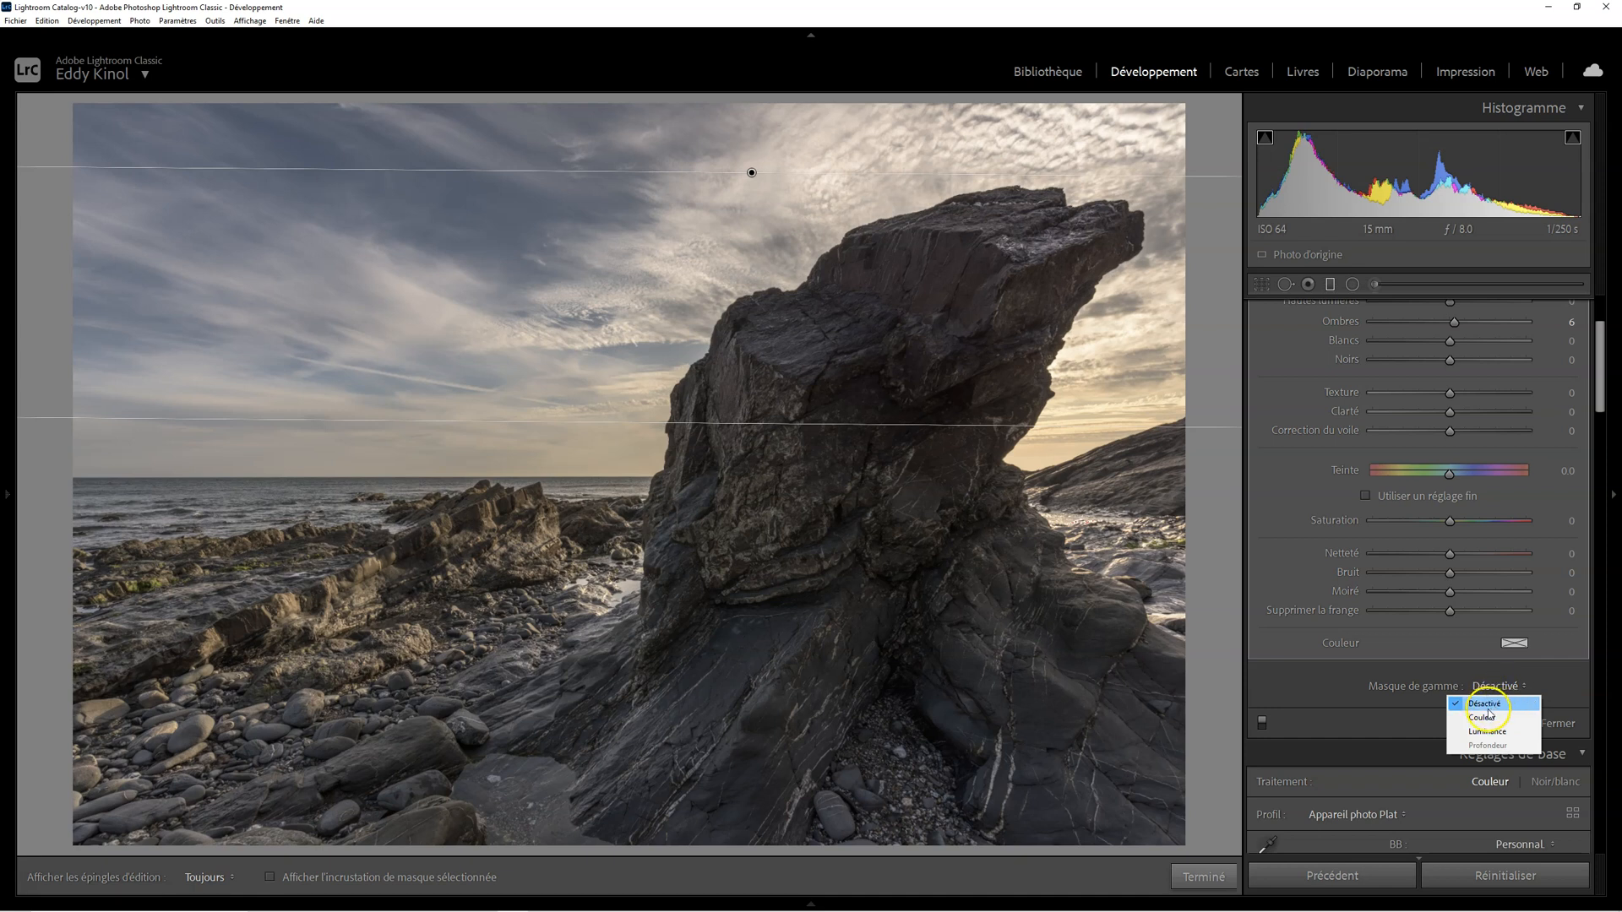
{"action": "left_click", "coordinate": [1489, 718]}
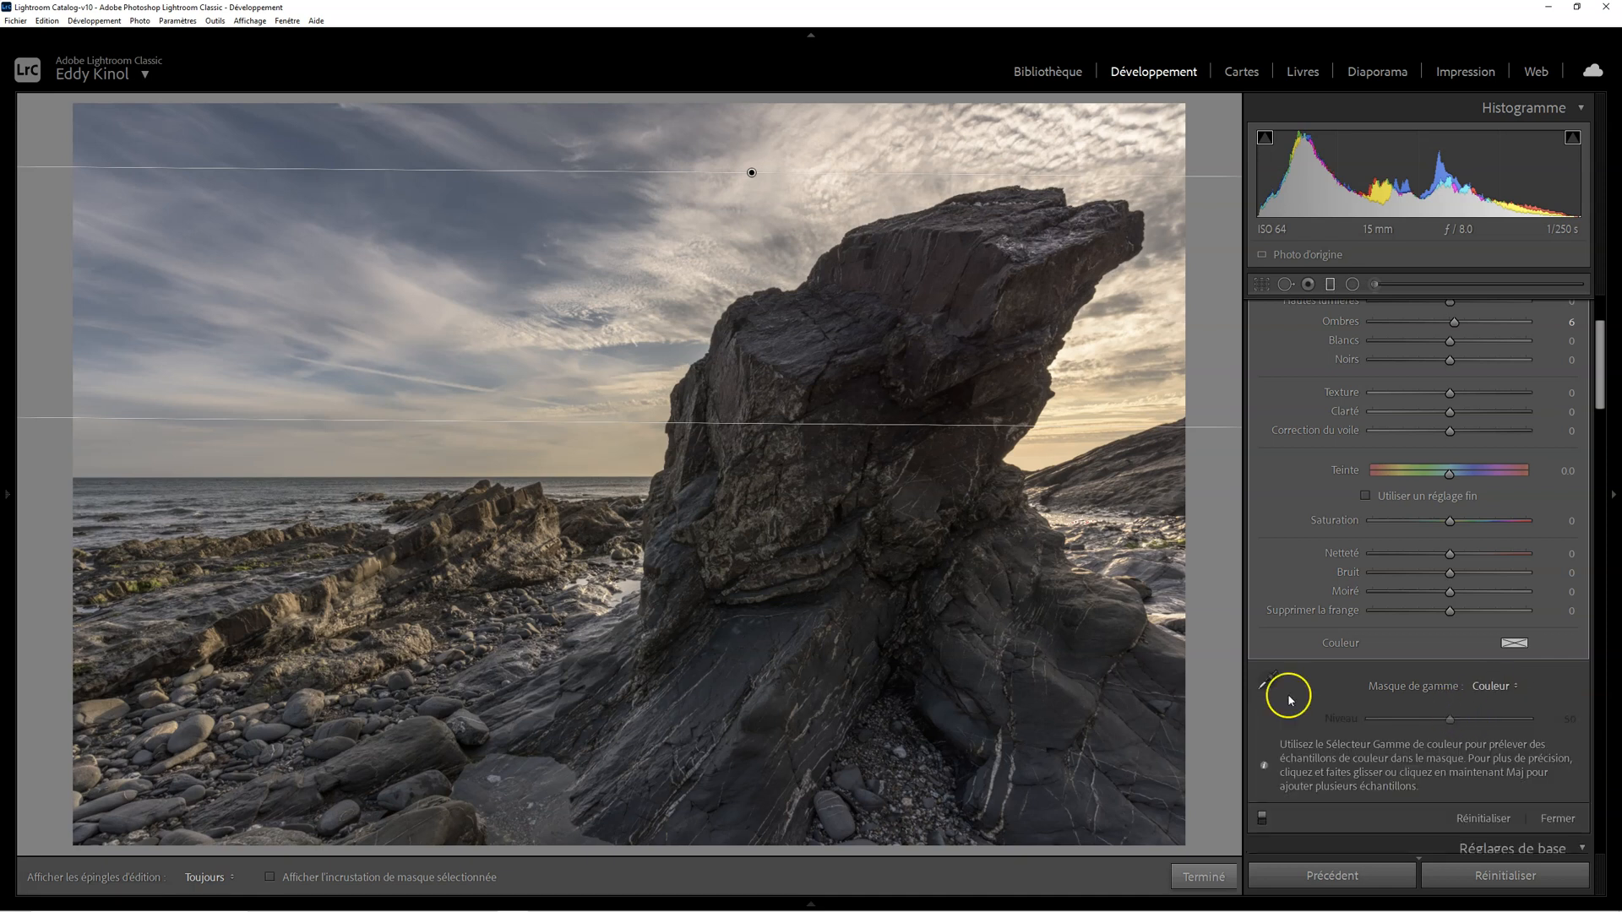
Step: Sample four dark tones across the large rock for the colour range mask and check the selection with the mask overlay
{"action": "left_click", "coordinate": [1265, 679]}
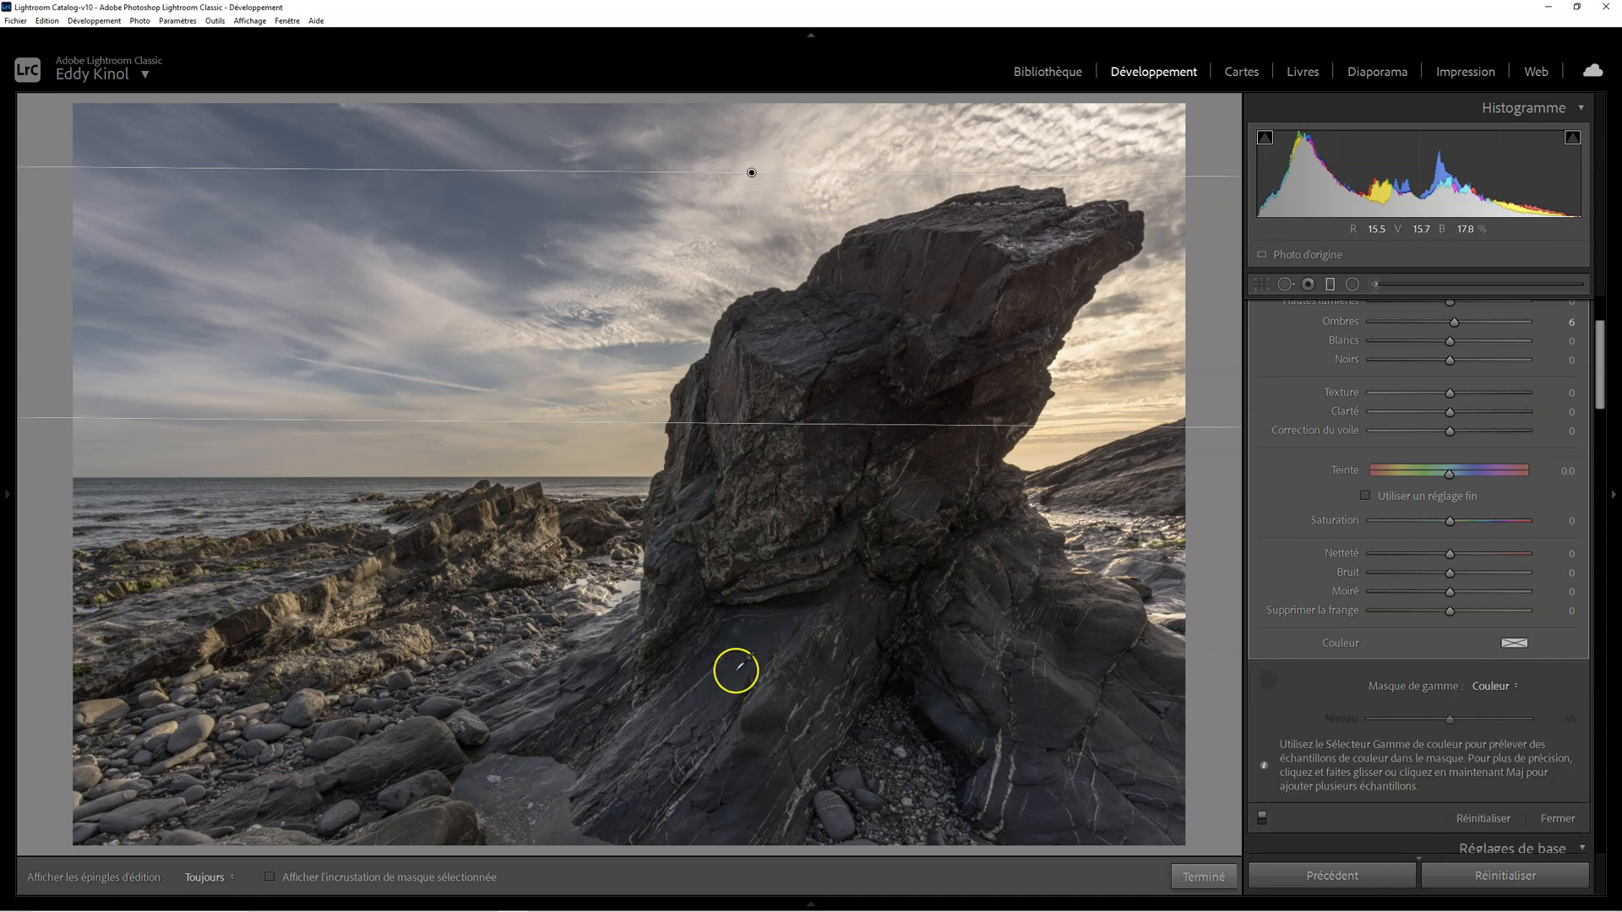
{"action": "left_click", "coordinate": [740, 665]}
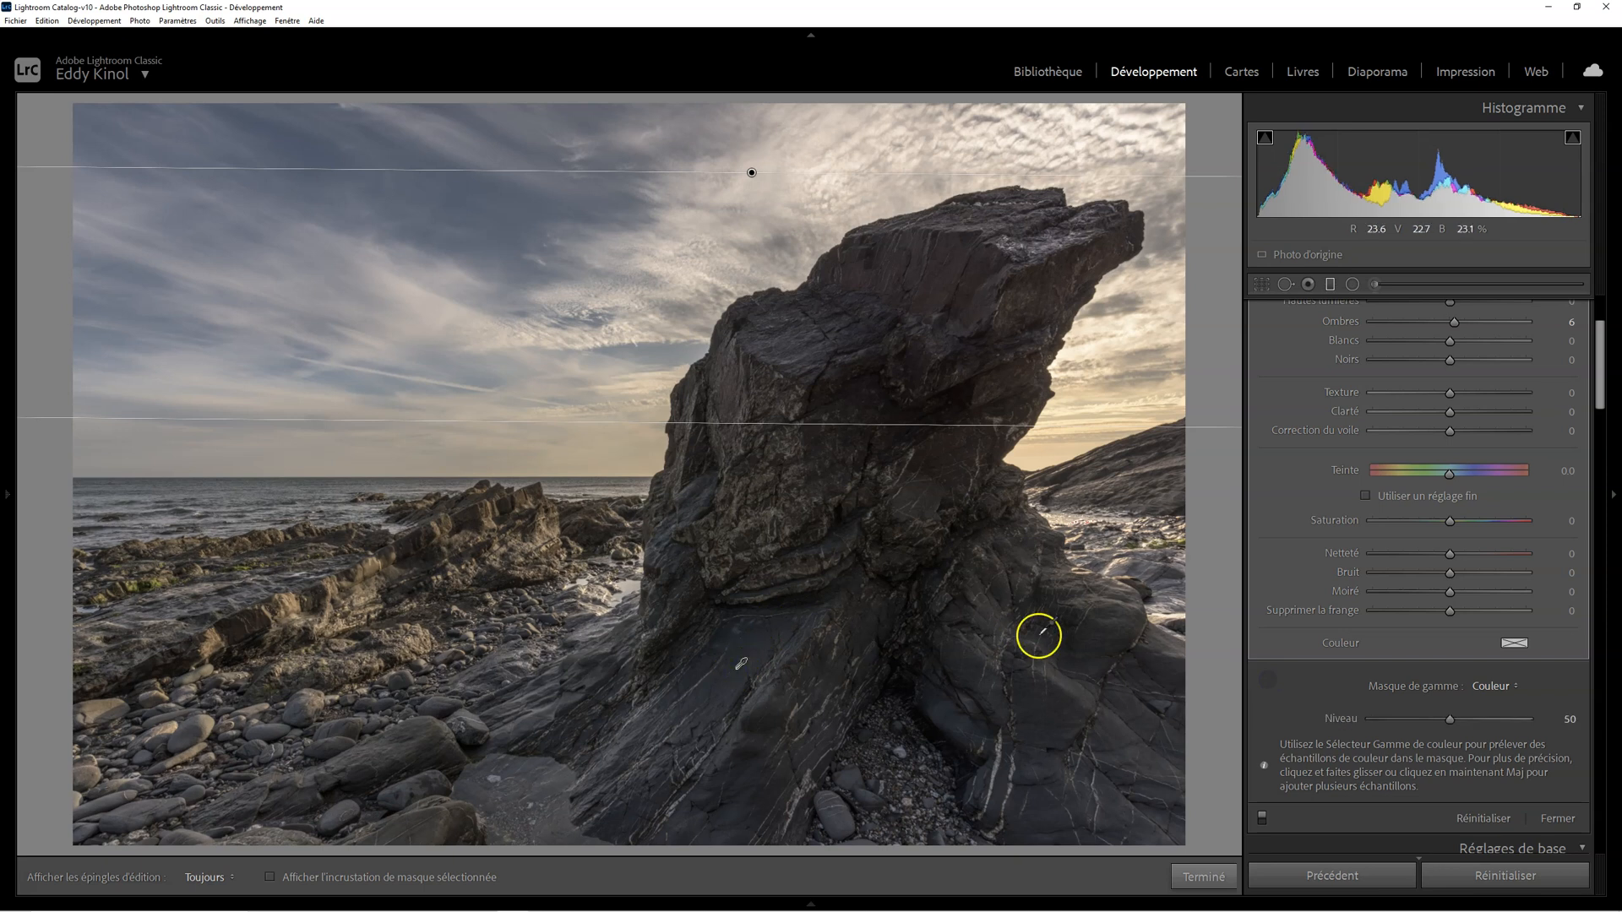
{"action": "left_click", "coordinate": [1069, 680]}
{"action": "left_click", "coordinate": [944, 269]}
{"action": "left_click", "coordinate": [815, 333]}
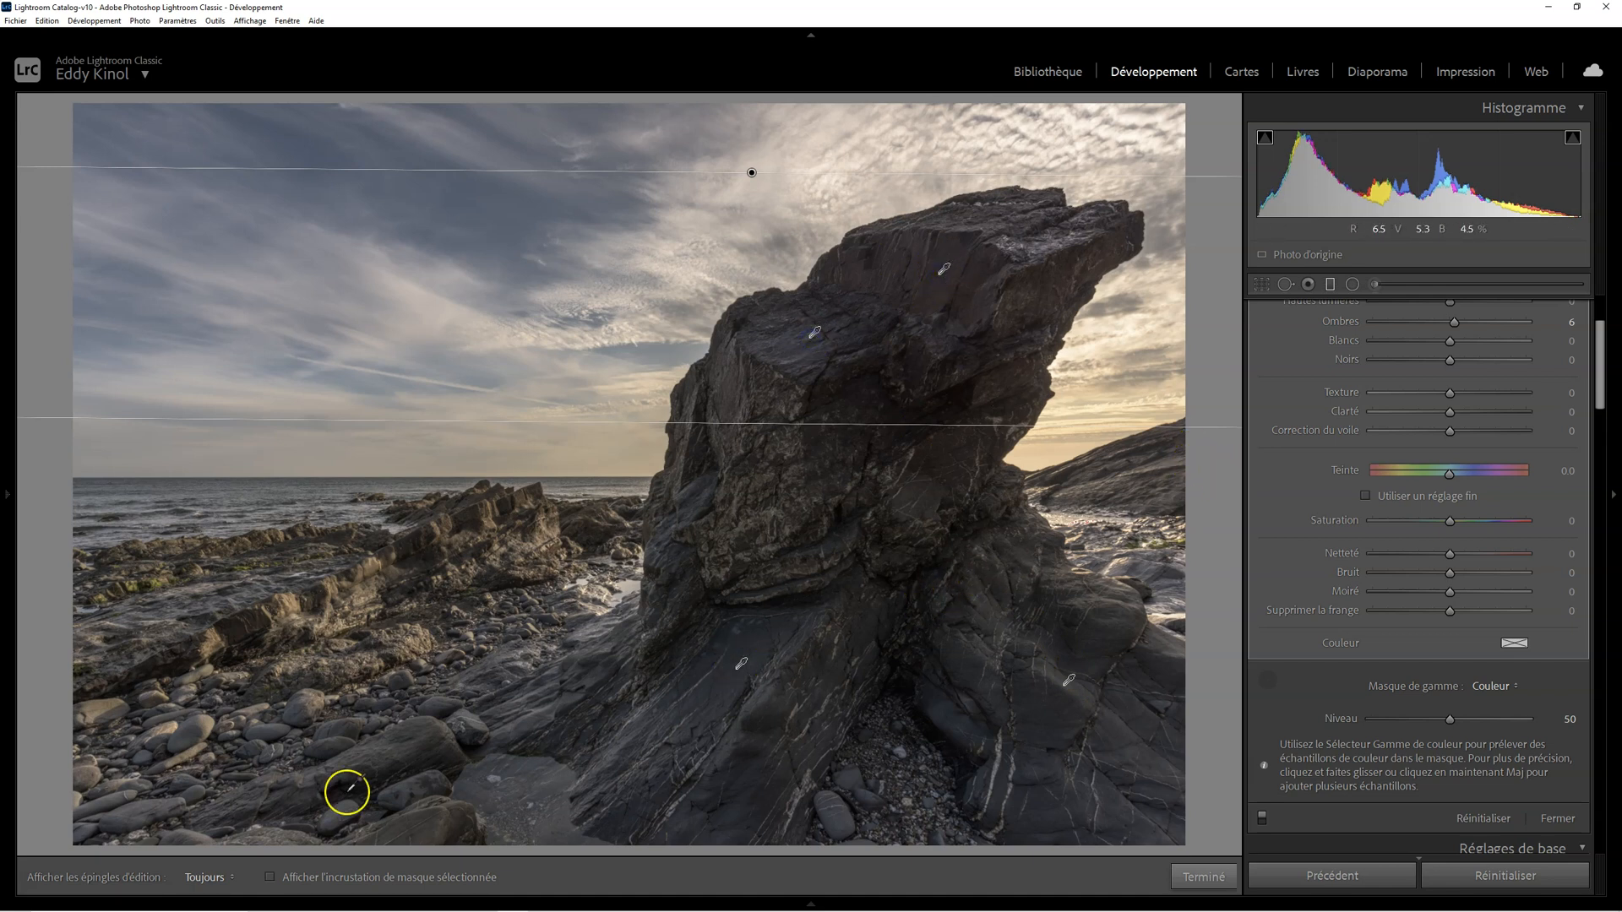
{"action": "left_click", "coordinate": [270, 877]}
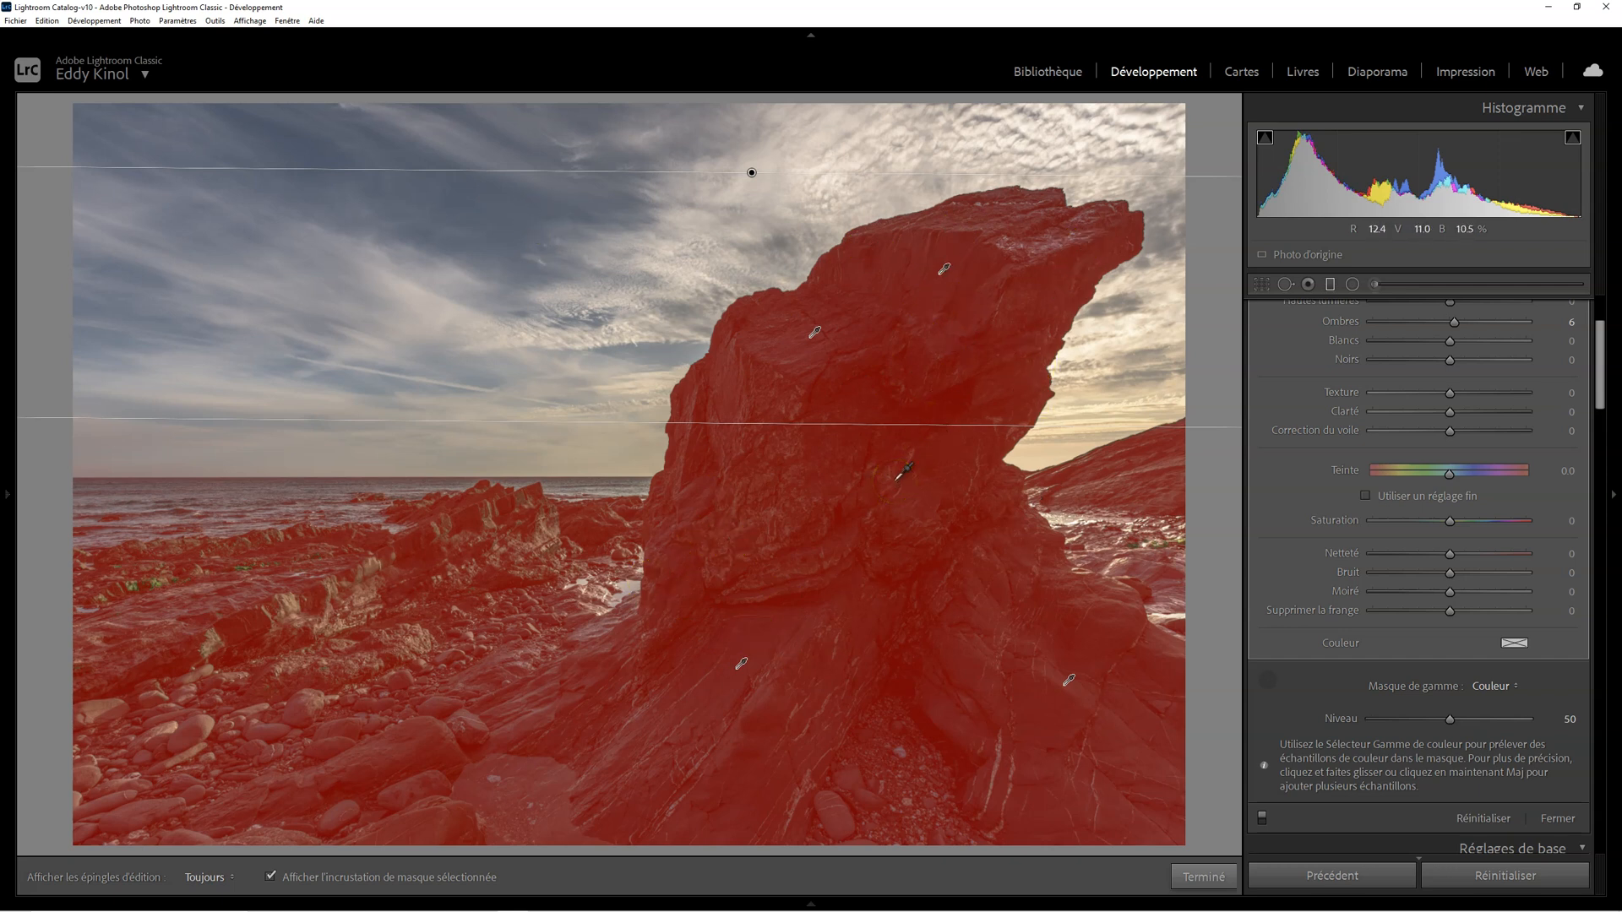
{"action": "left_click", "coordinate": [272, 877]}
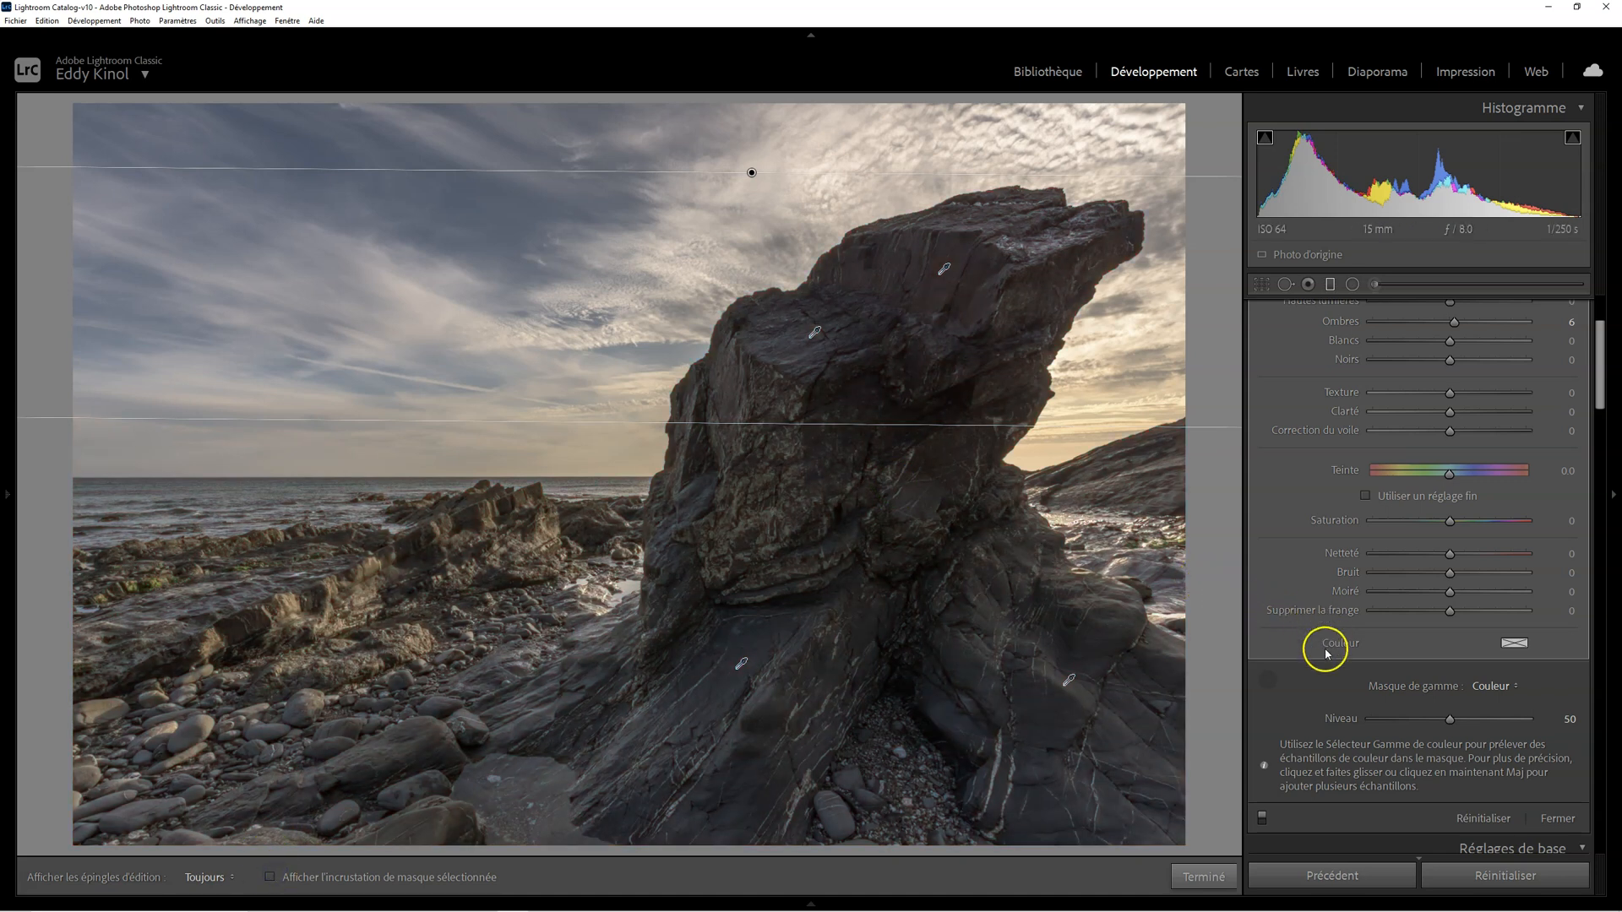
Step: Set the graduated filter's Ombres to 54, Texture to 33 and Contraste to 27, and close the filter
{"action": "scroll", "coordinate": [1341, 657], "scroll_direction": "up", "scroll_amount": 3}
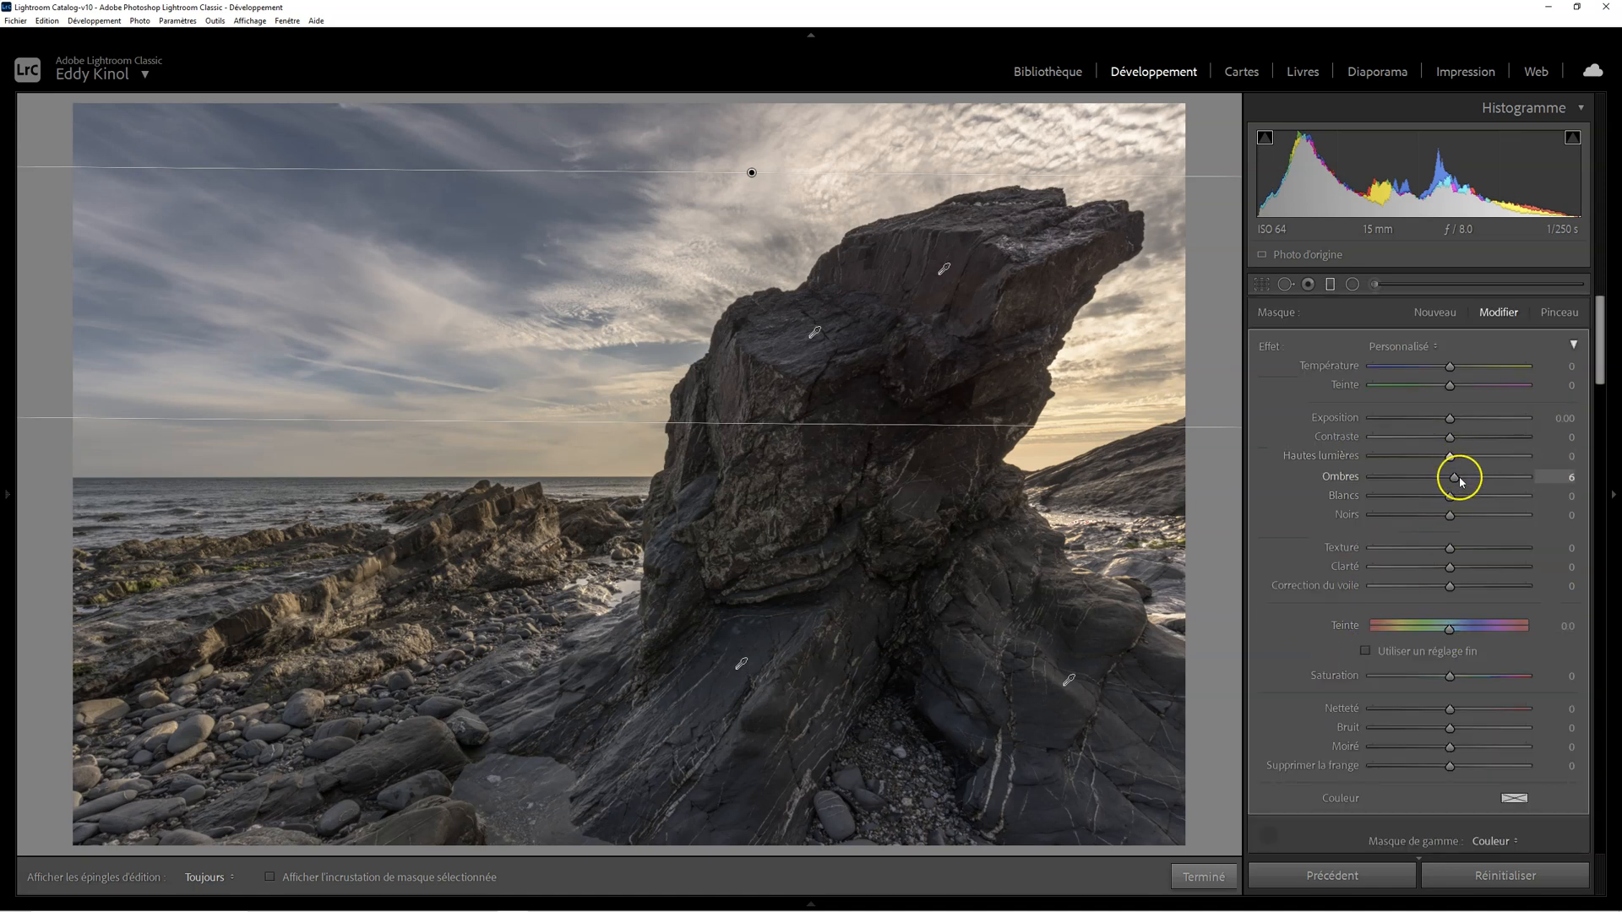
{"action": "left_click_drag", "start_coordinate": [1455, 476], "coordinate": [1487, 476]}
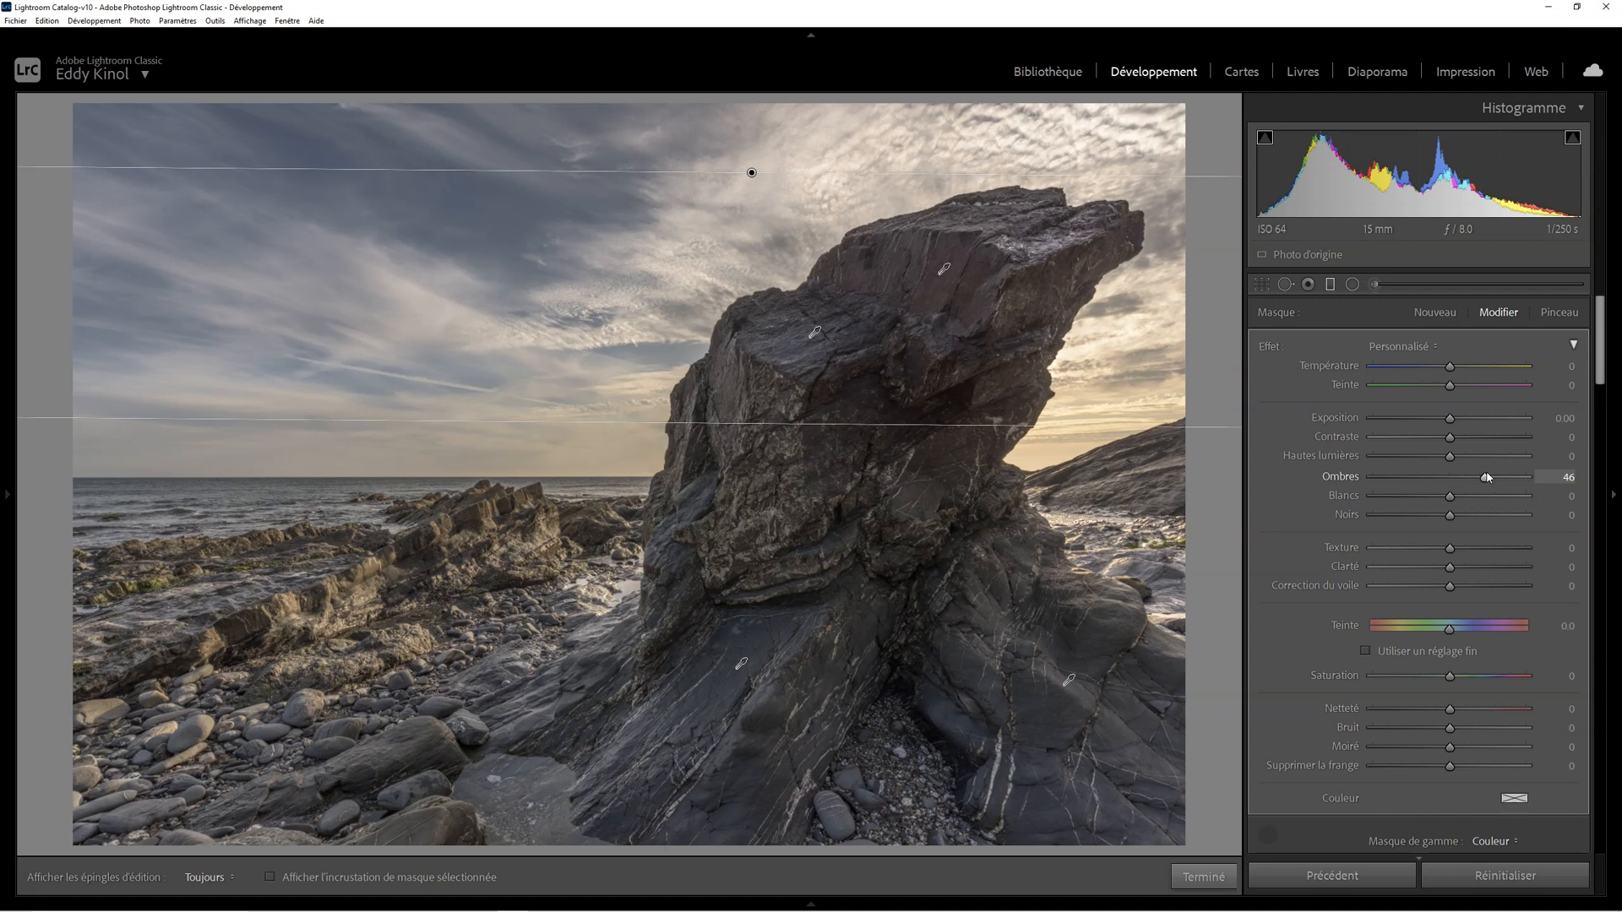
{"action": "mouse_move", "coordinate": [1485, 479]}
{"action": "left_mouse_down"}
{"action": "mouse_move", "coordinate": [1508, 477]}
{"action": "mouse_move", "coordinate": [1491, 478]}
{"action": "left_mouse_up"}
{"action": "left_click_drag", "start_coordinate": [1449, 549], "coordinate": [1475, 546]}
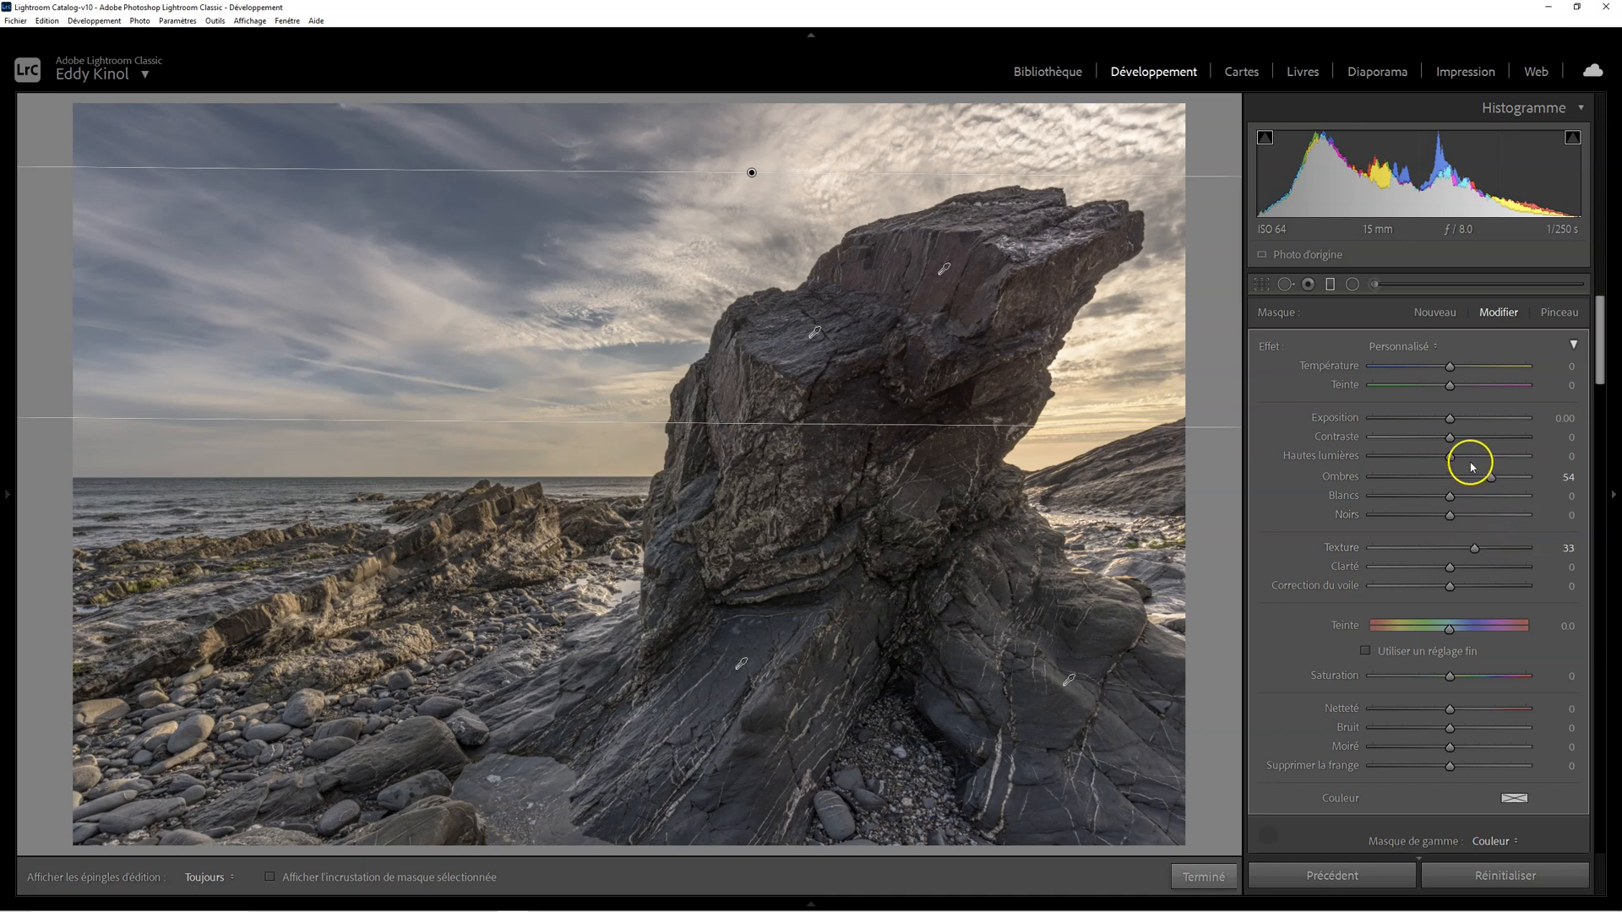
{"action": "left_click_drag", "start_coordinate": [1451, 437], "coordinate": [1472, 439]}
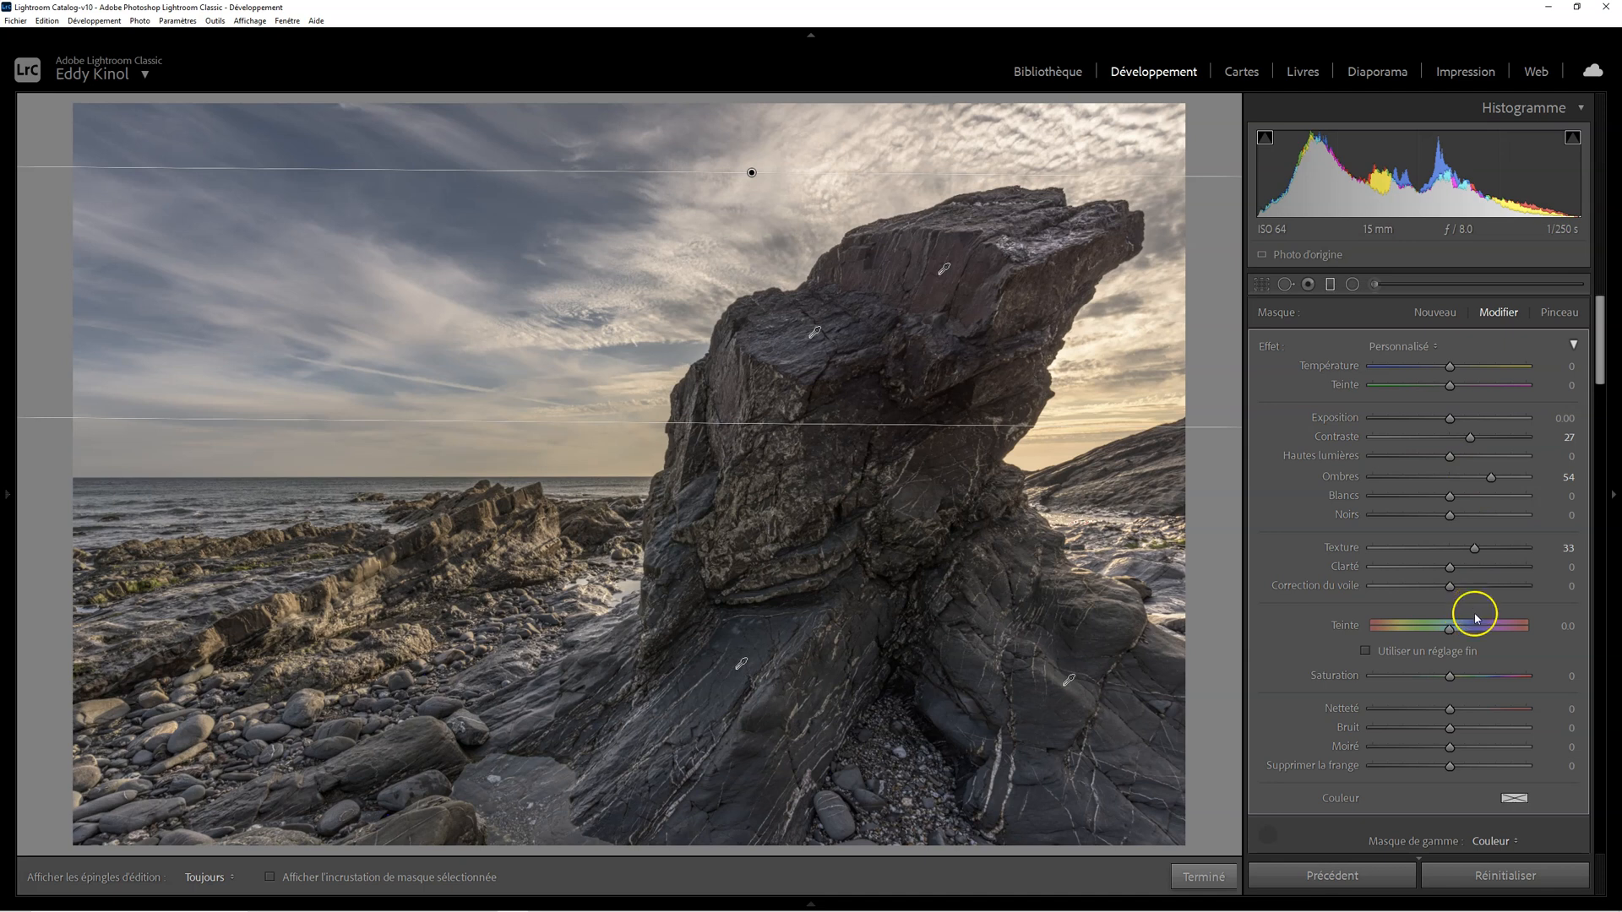
{"action": "scroll", "coordinate": [1479, 625], "scroll_direction": "down", "scroll_amount": 3}
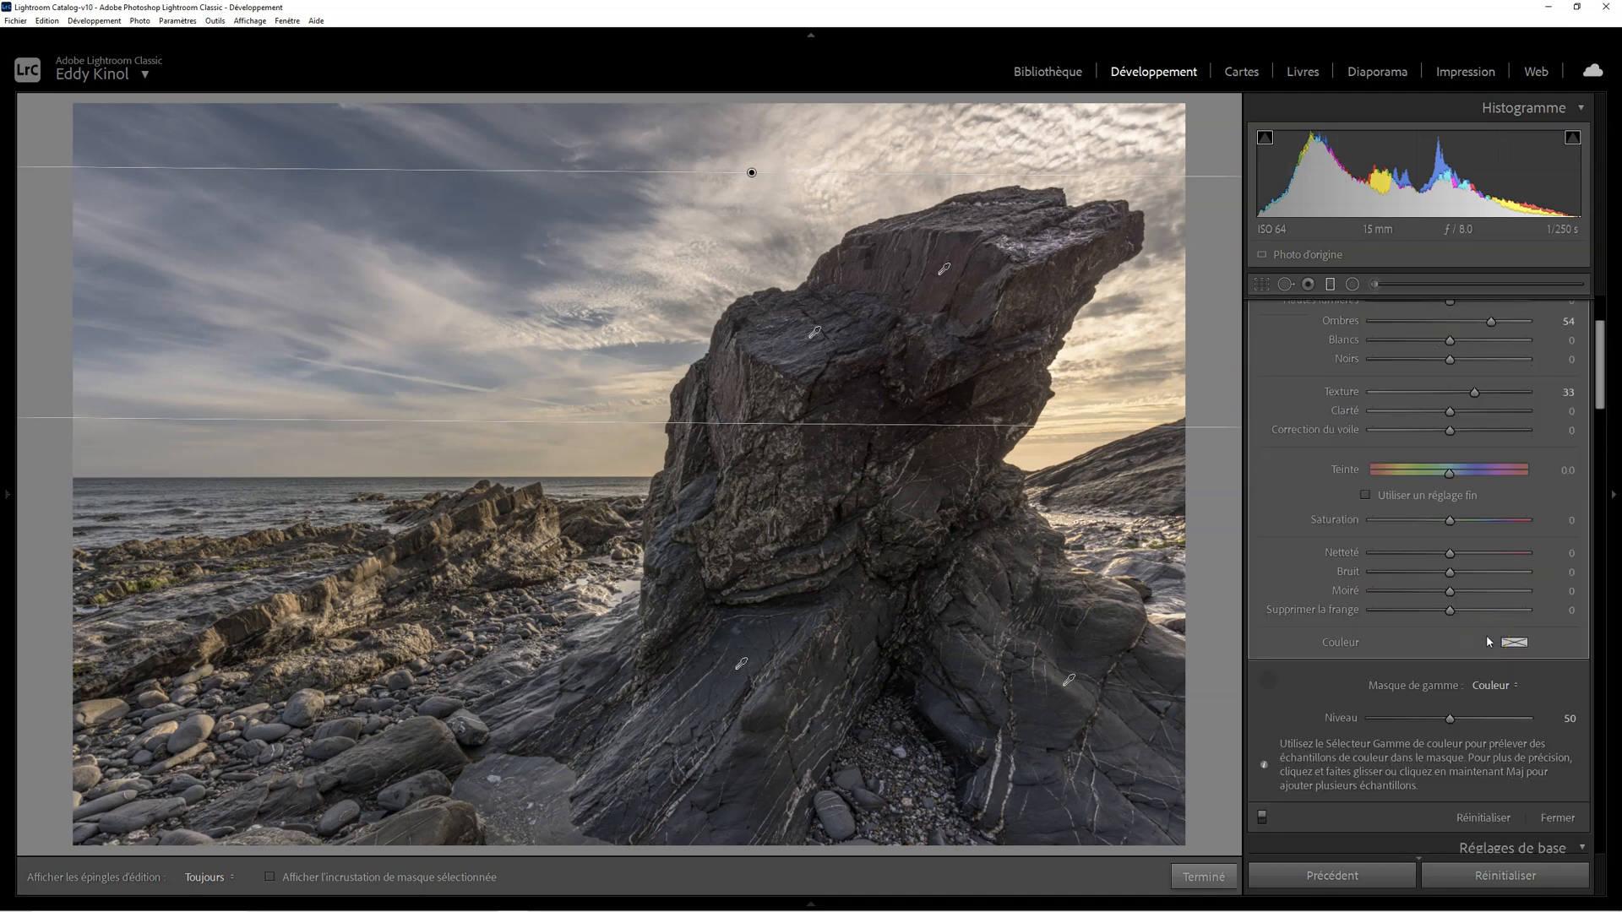
{"action": "scroll", "coordinate": [1487, 635], "scroll_direction": "down", "scroll_amount": 3}
{"action": "left_click", "coordinate": [1559, 663]}
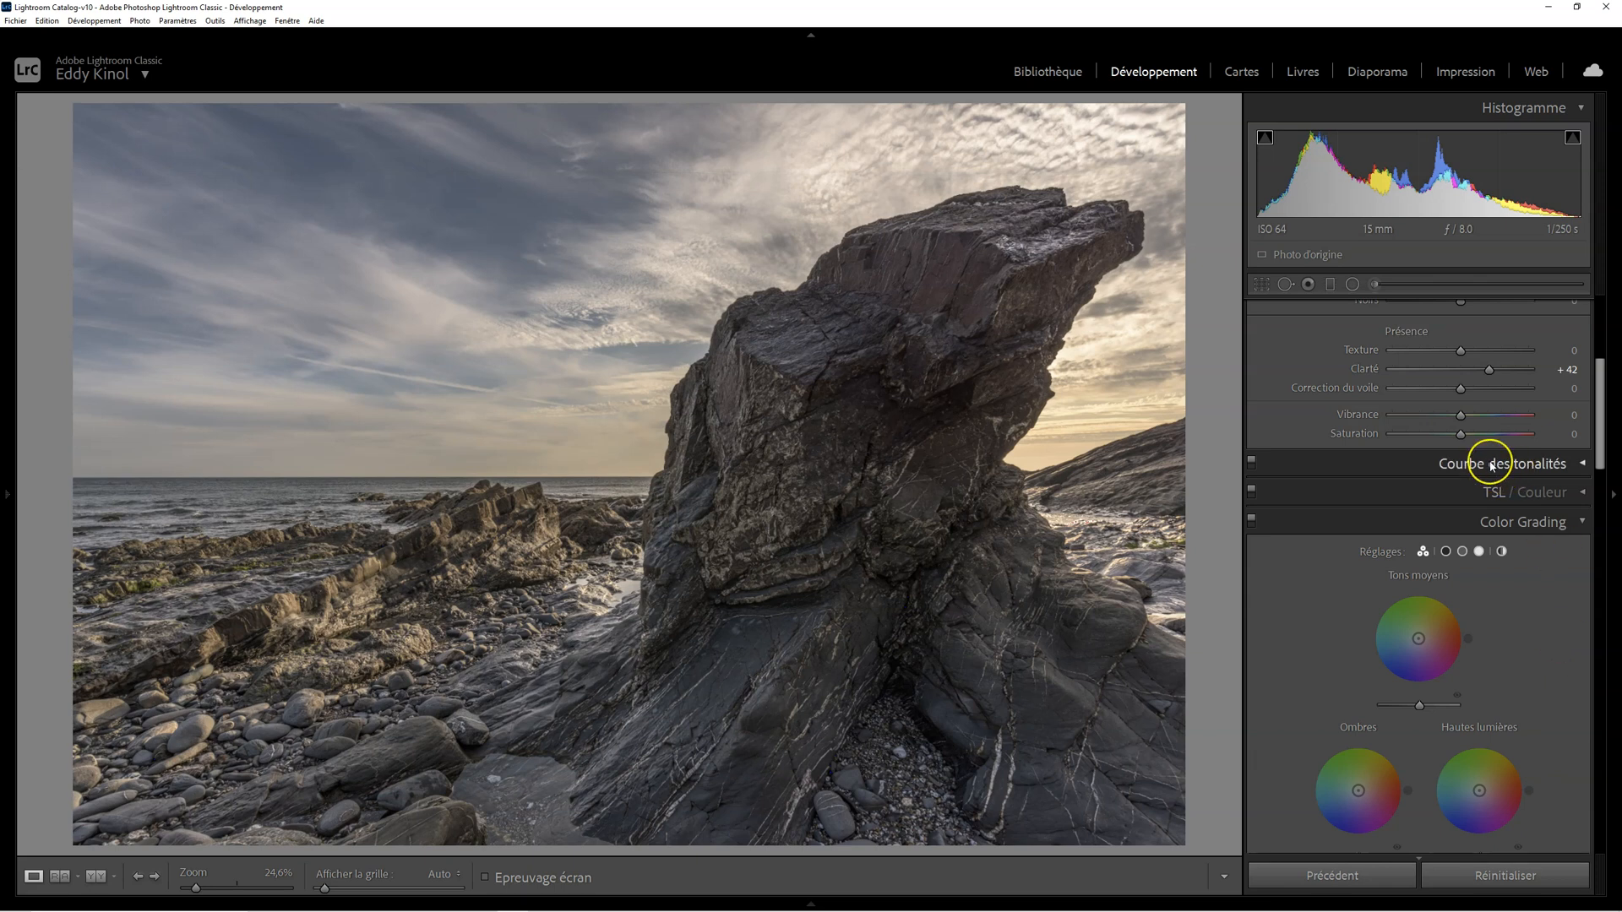
Step: Set the whole photo's Correction du voile to +23 in the basic adjustments
{"action": "scroll", "coordinate": [1492, 465], "scroll_direction": "up", "scroll_amount": 6}
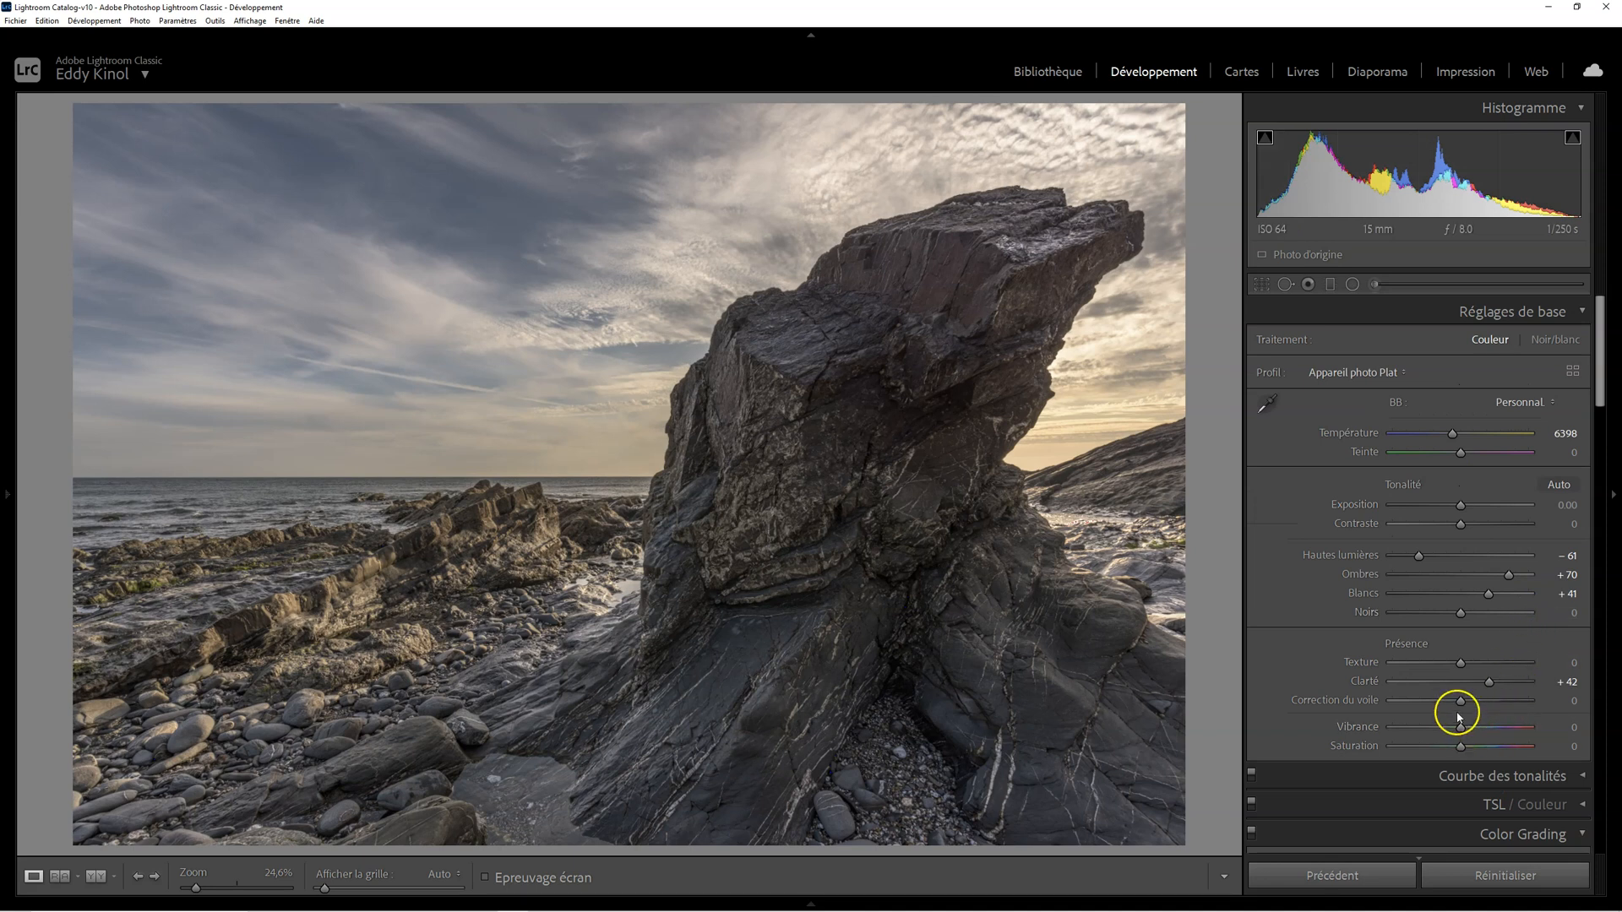
{"action": "left_click_drag", "start_coordinate": [1465, 704], "coordinate": [1484, 702]}
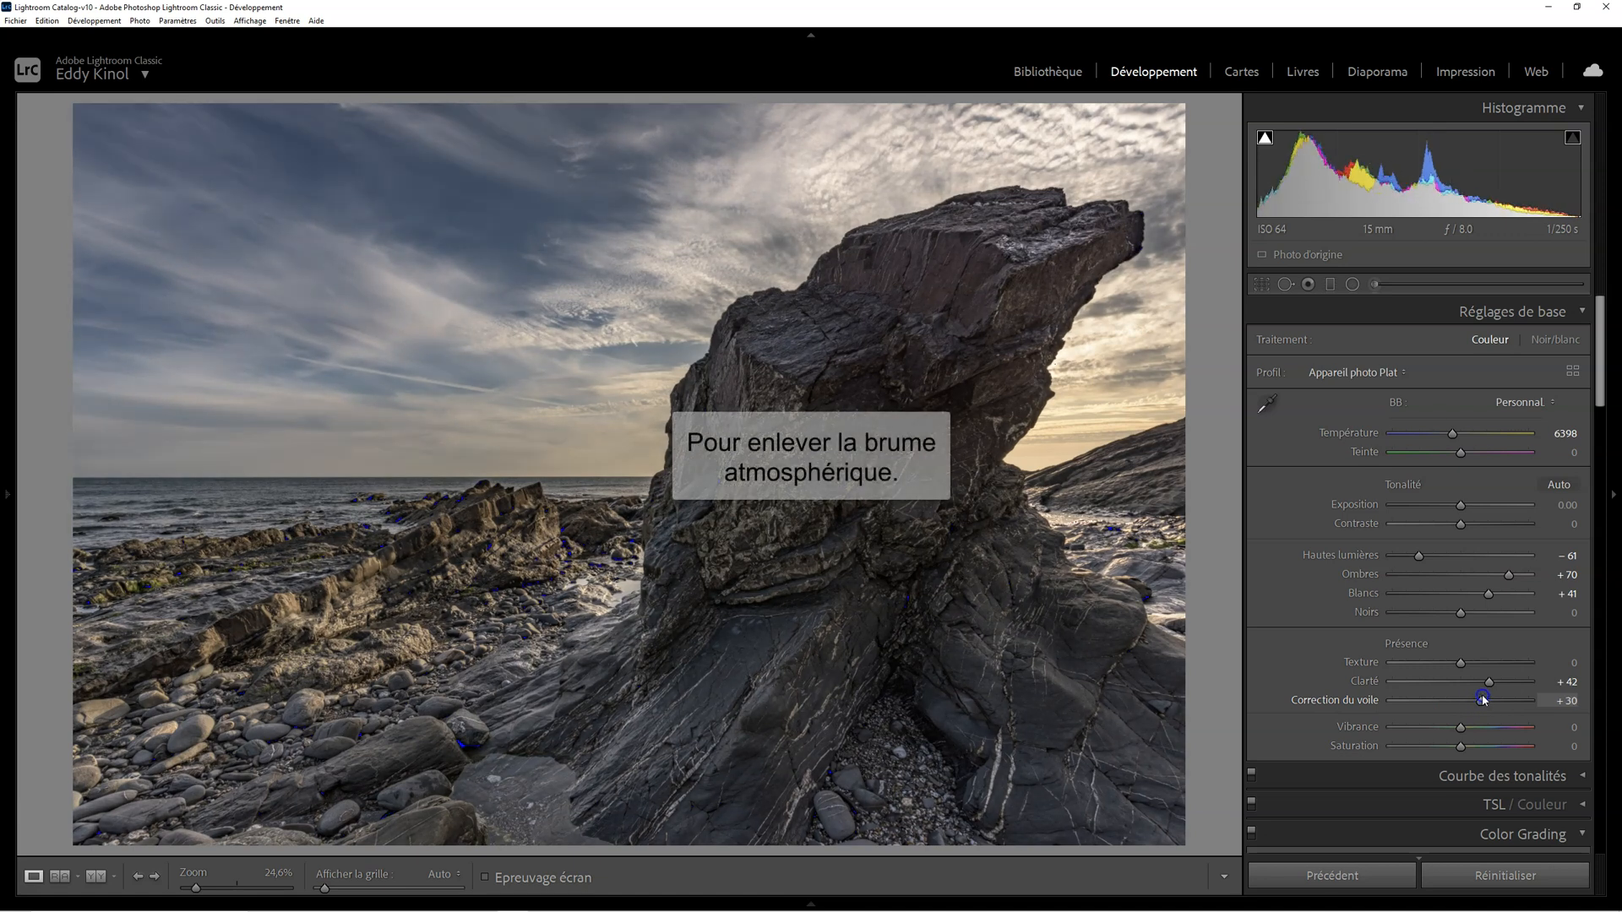
{"action": "left_click_drag", "start_coordinate": [1475, 700], "coordinate": [1477, 700]}
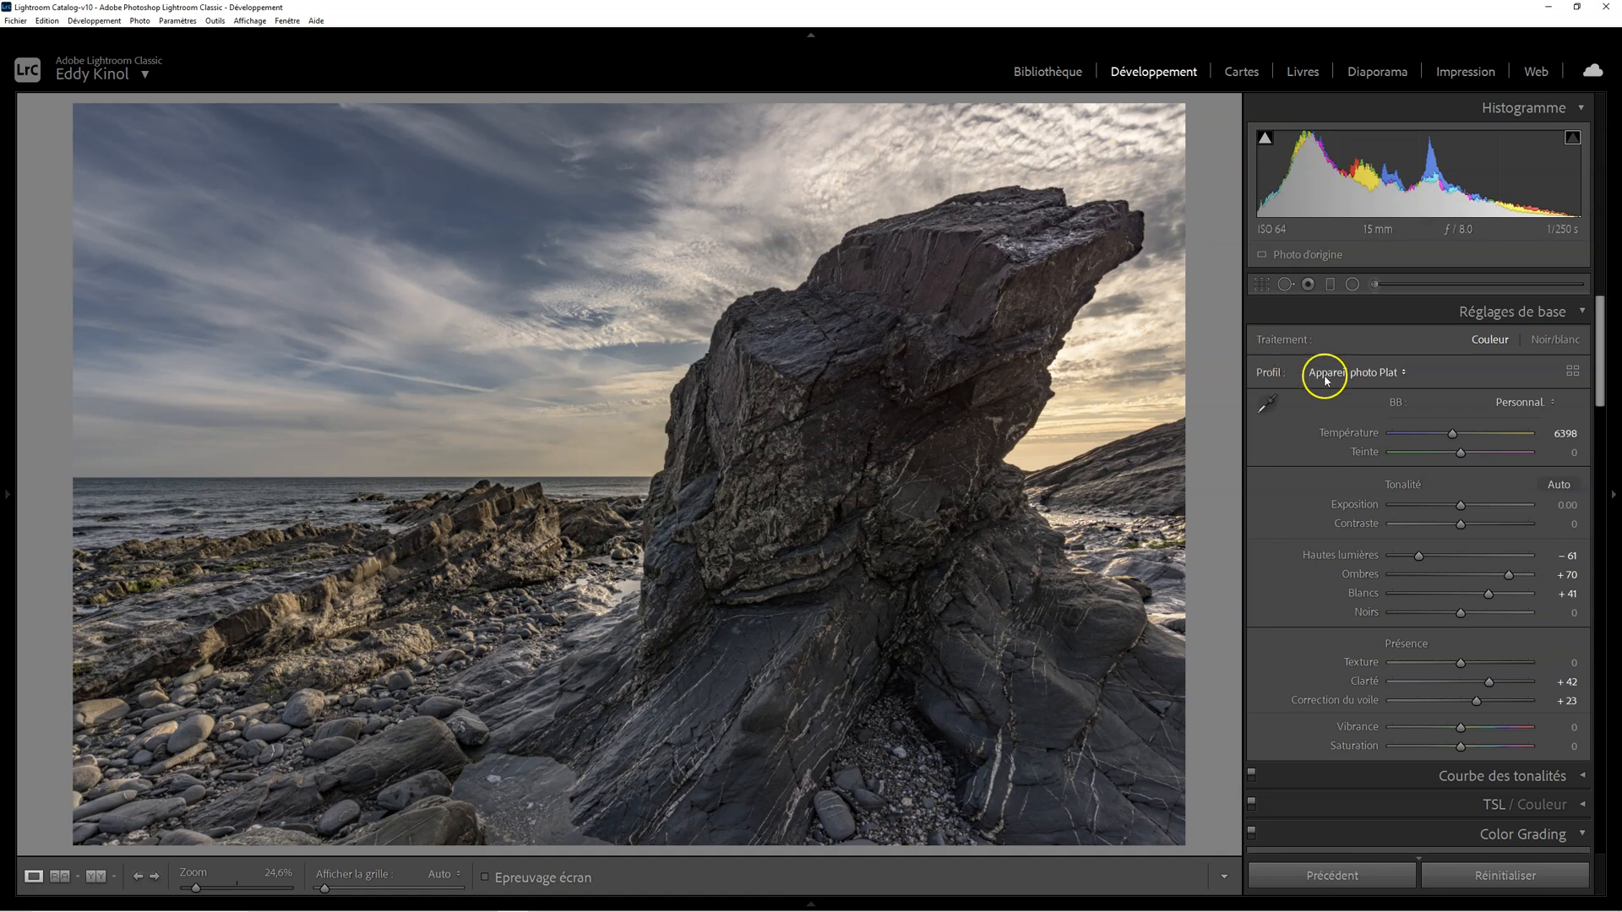
Step: Set the Luminance noise reduction to 20 in the photo's detail settings
{"action": "scroll", "coordinate": [1376, 458], "scroll_direction": "down", "scroll_amount": 8}
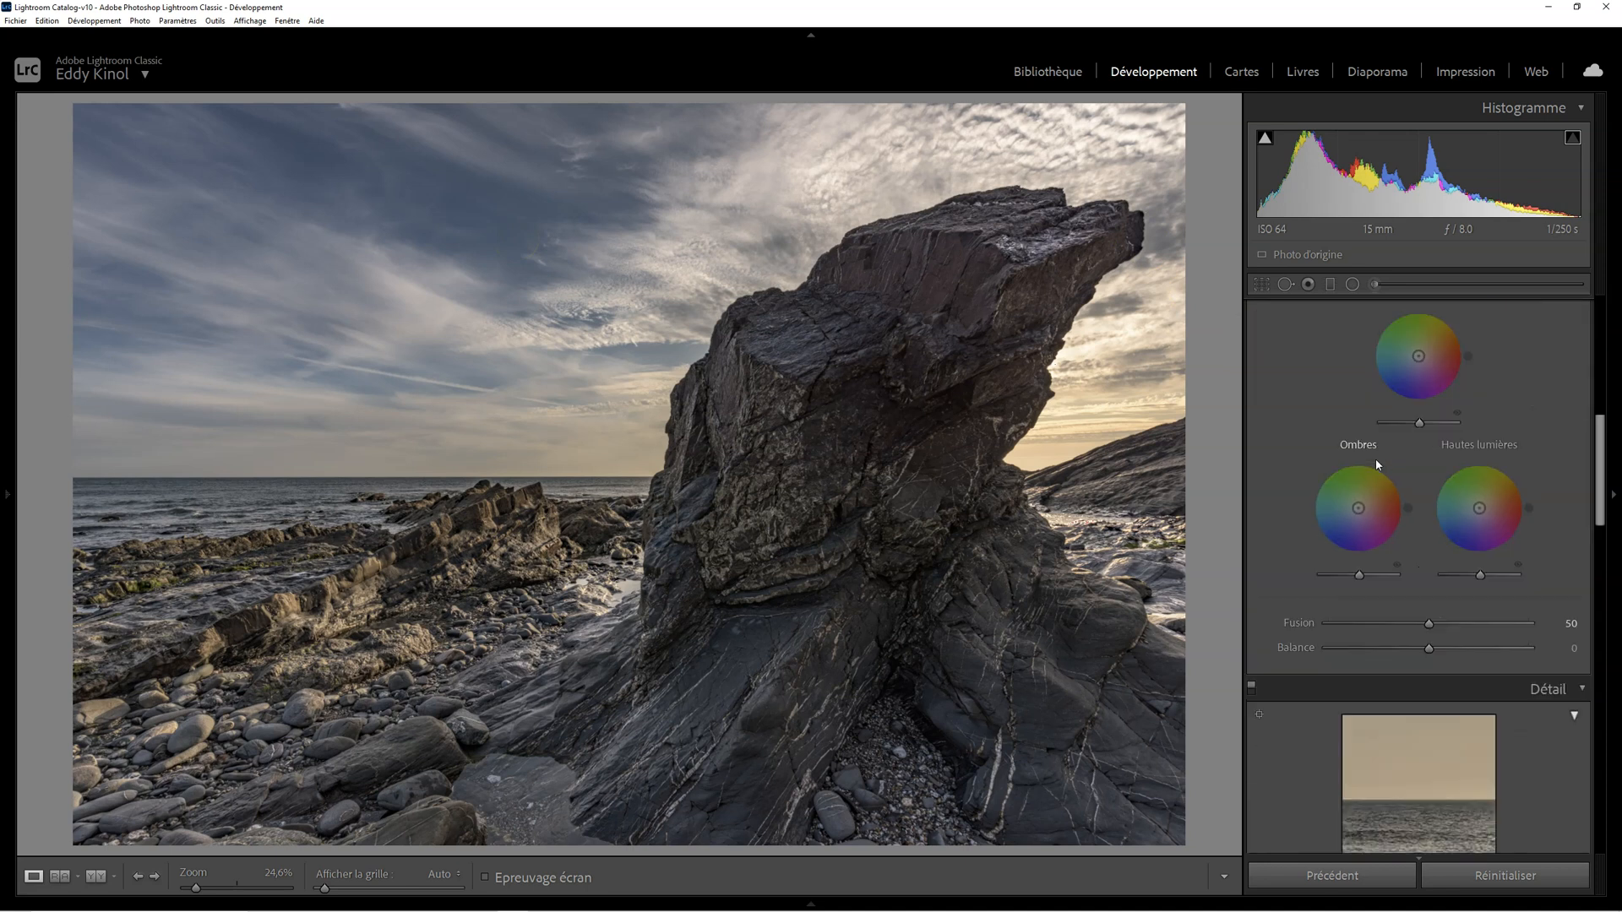
{"action": "scroll", "coordinate": [1376, 463], "scroll_direction": "down", "scroll_amount": 5}
{"action": "left_click", "coordinate": [1393, 579]}
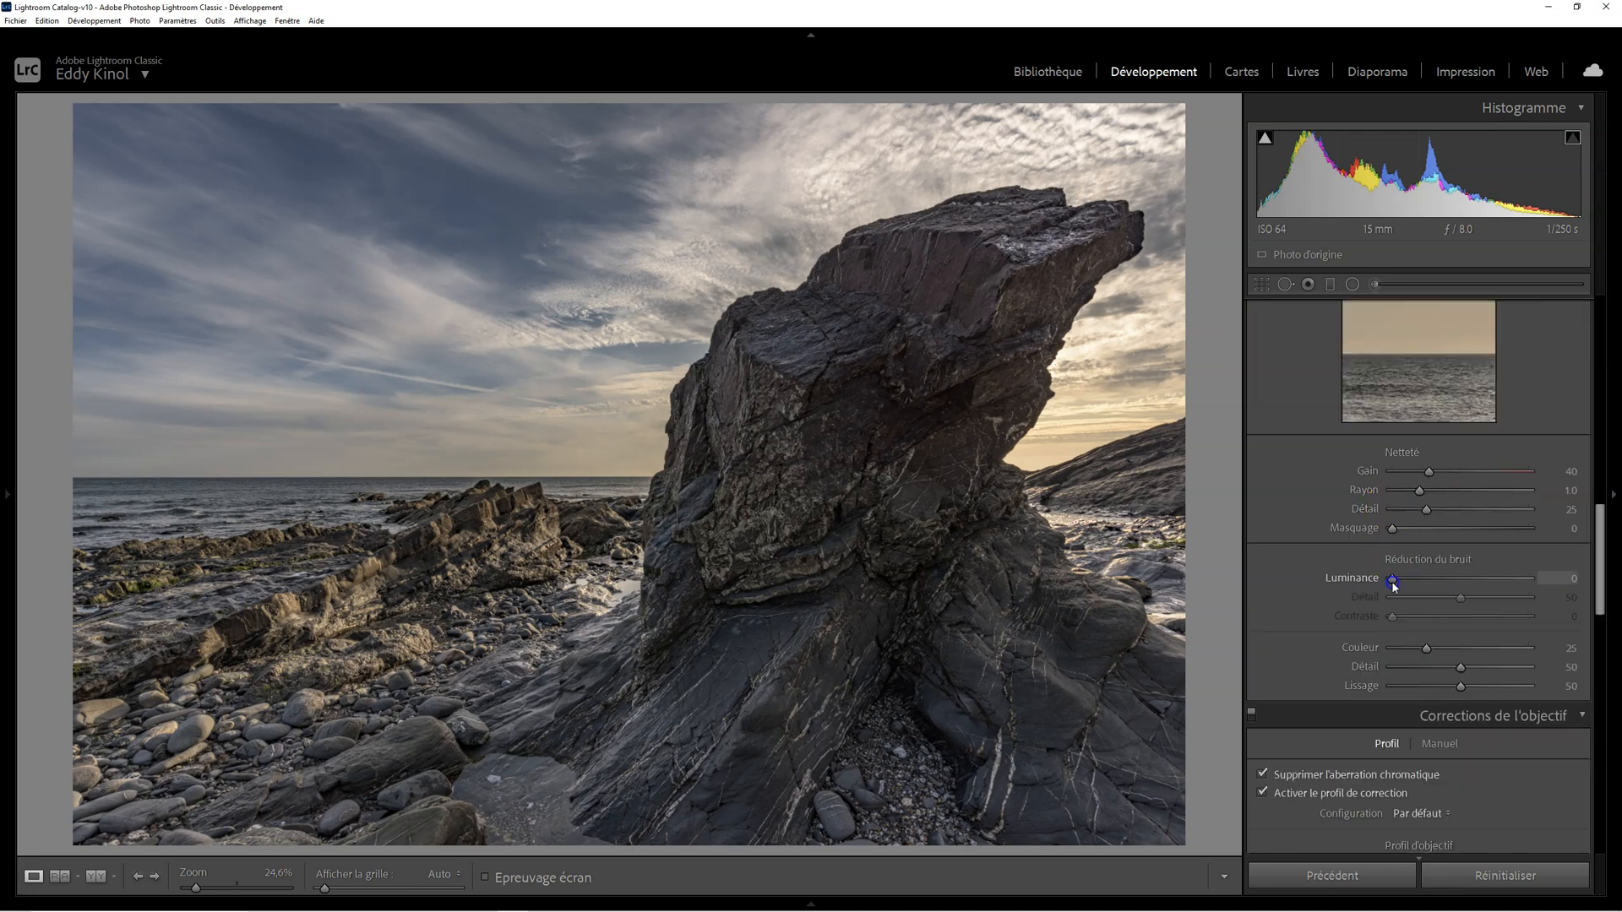
{"action": "left_click_drag", "start_coordinate": [1393, 584], "coordinate": [1396, 584]}
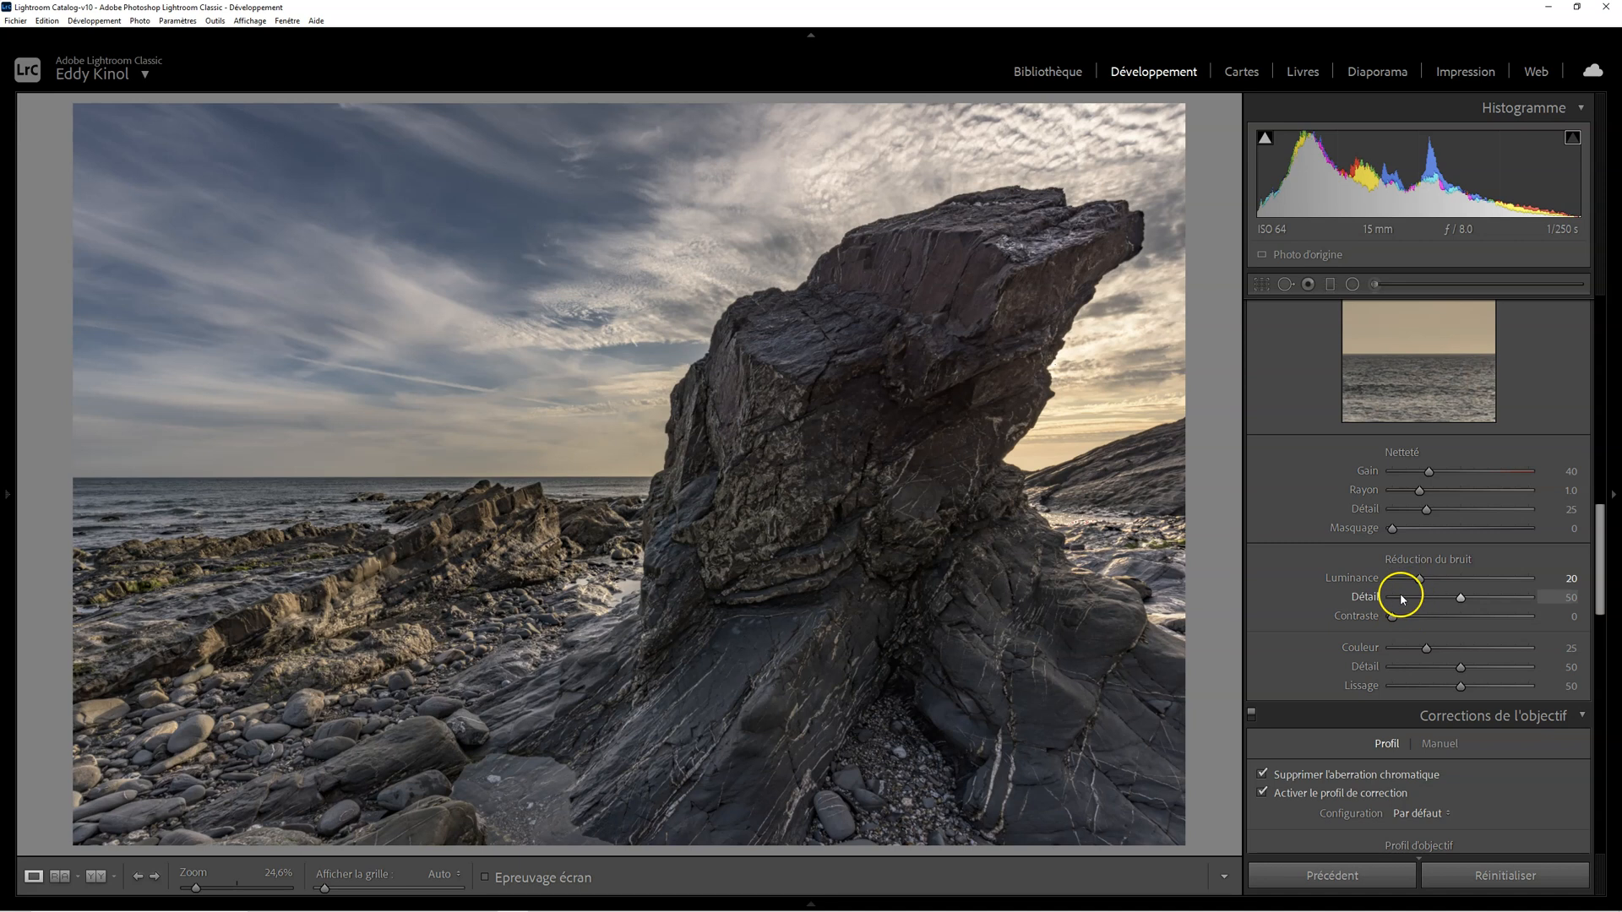
Step: Set the sharpening Masquage to 66 and return Gain to 40 after trying a stronger value
{"action": "left_click", "coordinate": [1432, 472]}
{"action": "left_click_drag", "start_coordinate": [1392, 529], "coordinate": [1483, 516]}
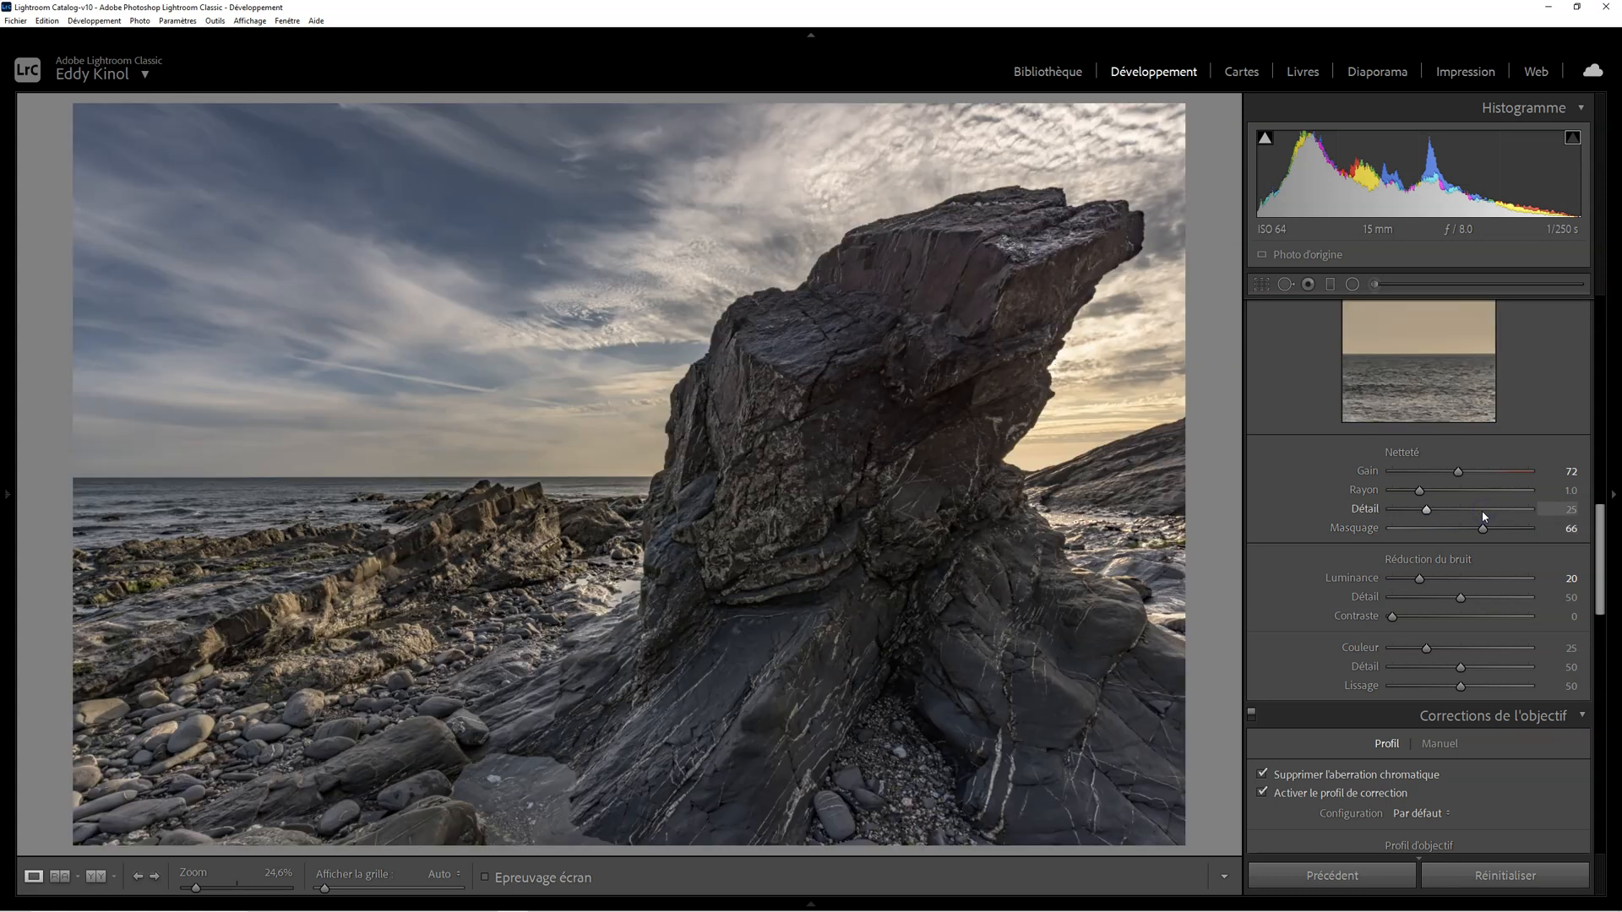
{"action": "left_click", "coordinate": [1459, 475]}
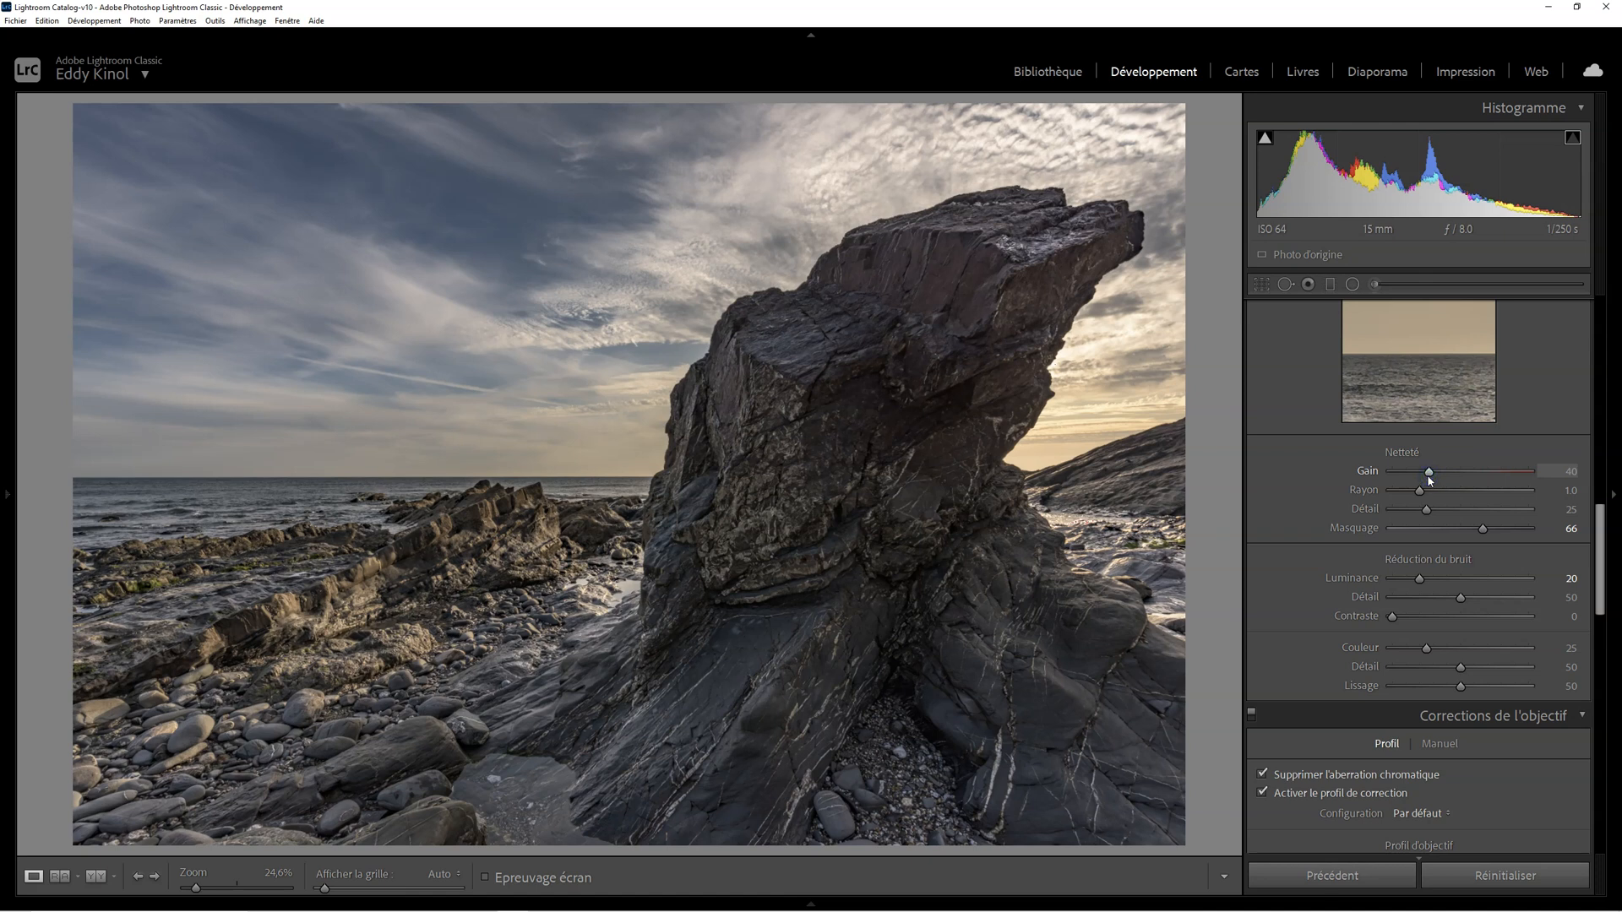
{"action": "left_click", "coordinate": [1444, 497]}
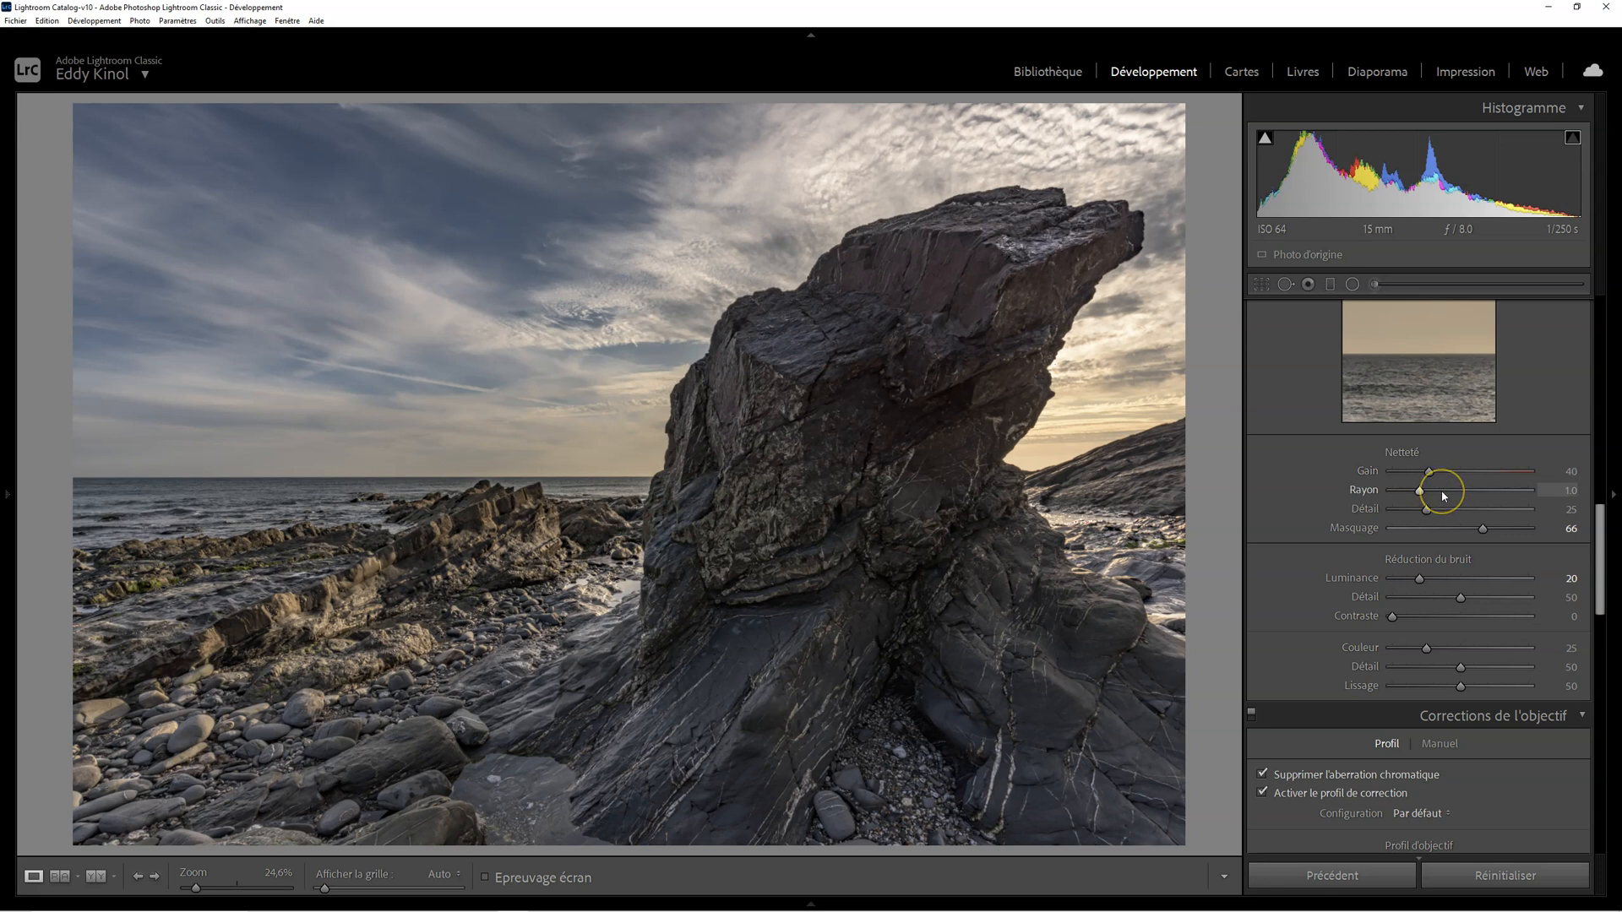
Step: Adjust the blue tones in the colour settings to Saturation +48 and Luminance −64
{"action": "scroll", "coordinate": [1441, 490], "scroll_direction": "down", "scroll_amount": 5}
{"action": "scroll", "coordinate": [1441, 490], "scroll_direction": "up", "scroll_amount": 7}
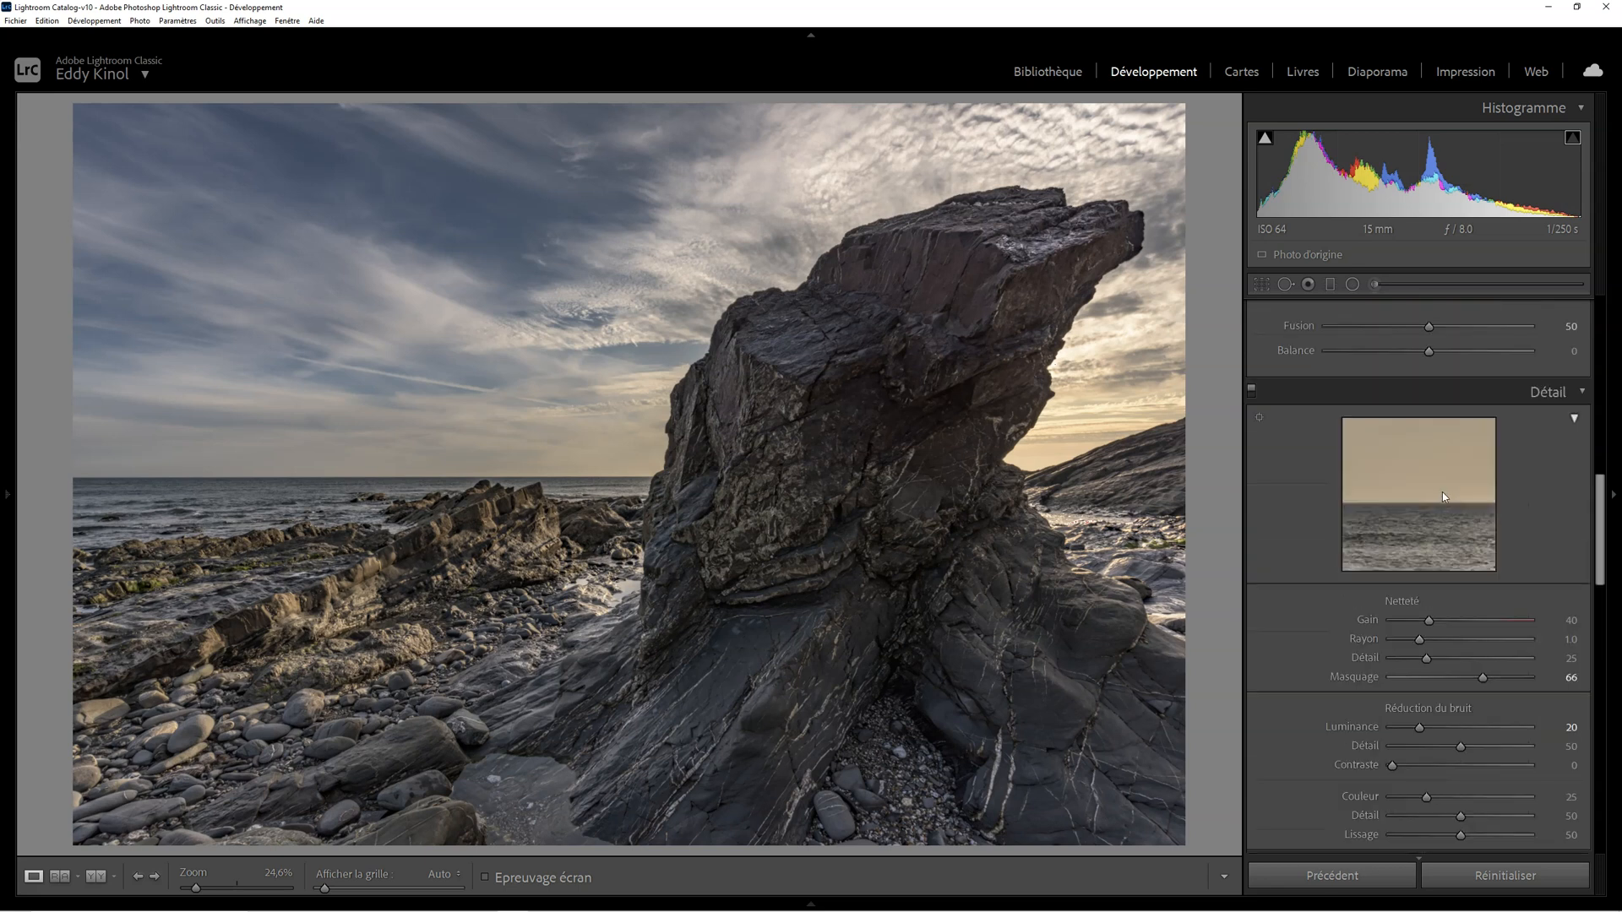
{"action": "scroll", "coordinate": [1443, 496], "scroll_direction": "up", "scroll_amount": 5}
{"action": "left_click", "coordinate": [1529, 508]}
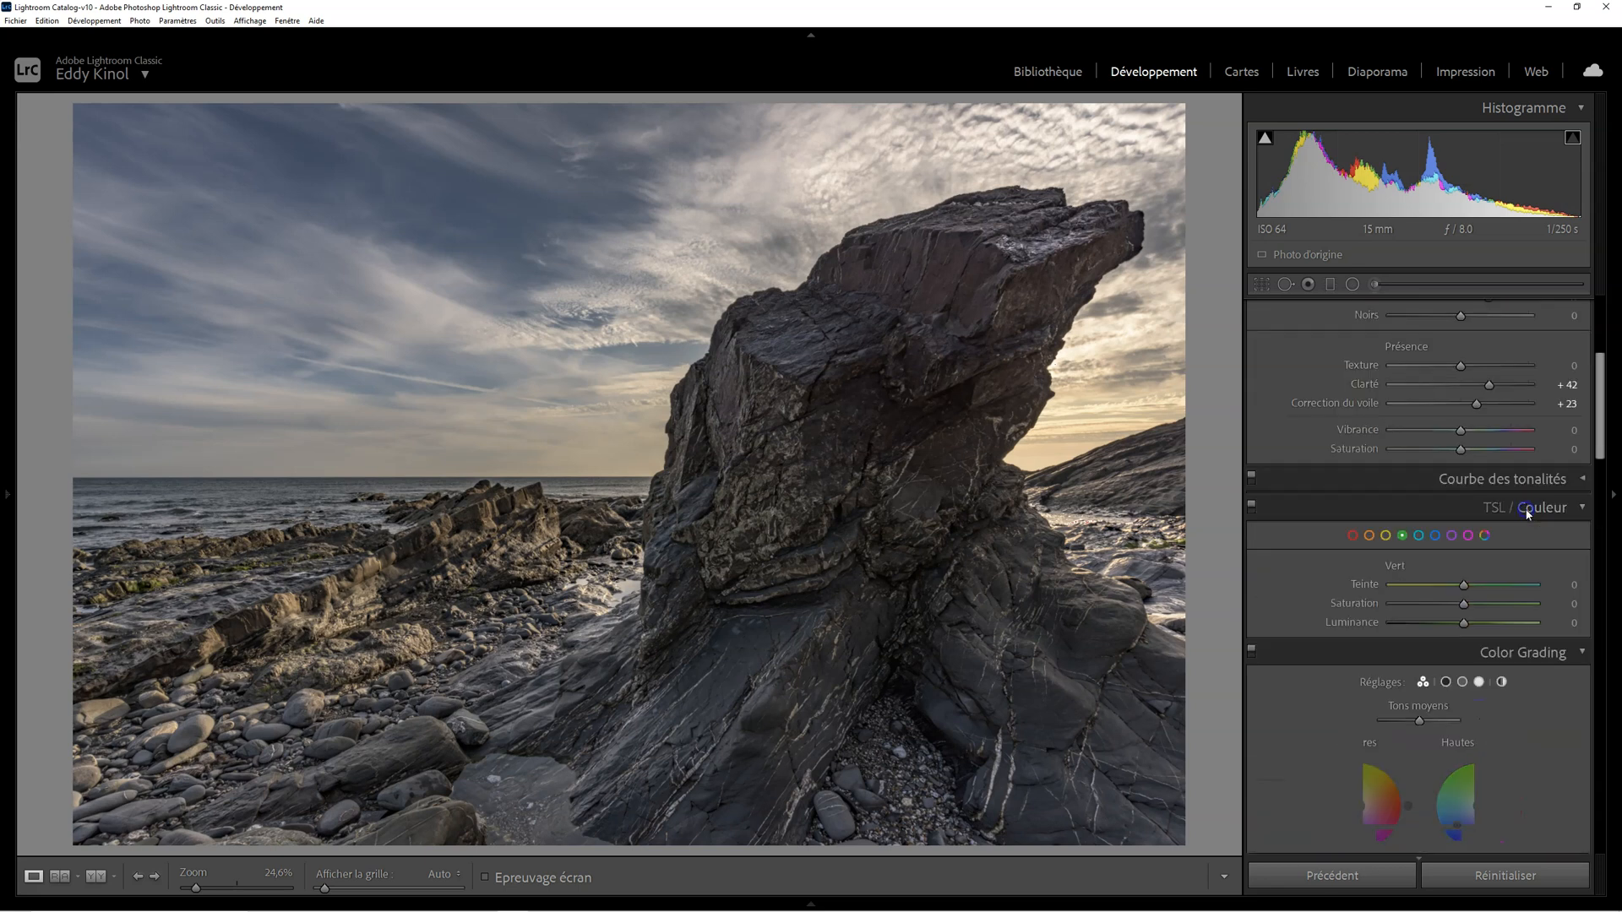
{"action": "left_click", "coordinate": [1434, 537]}
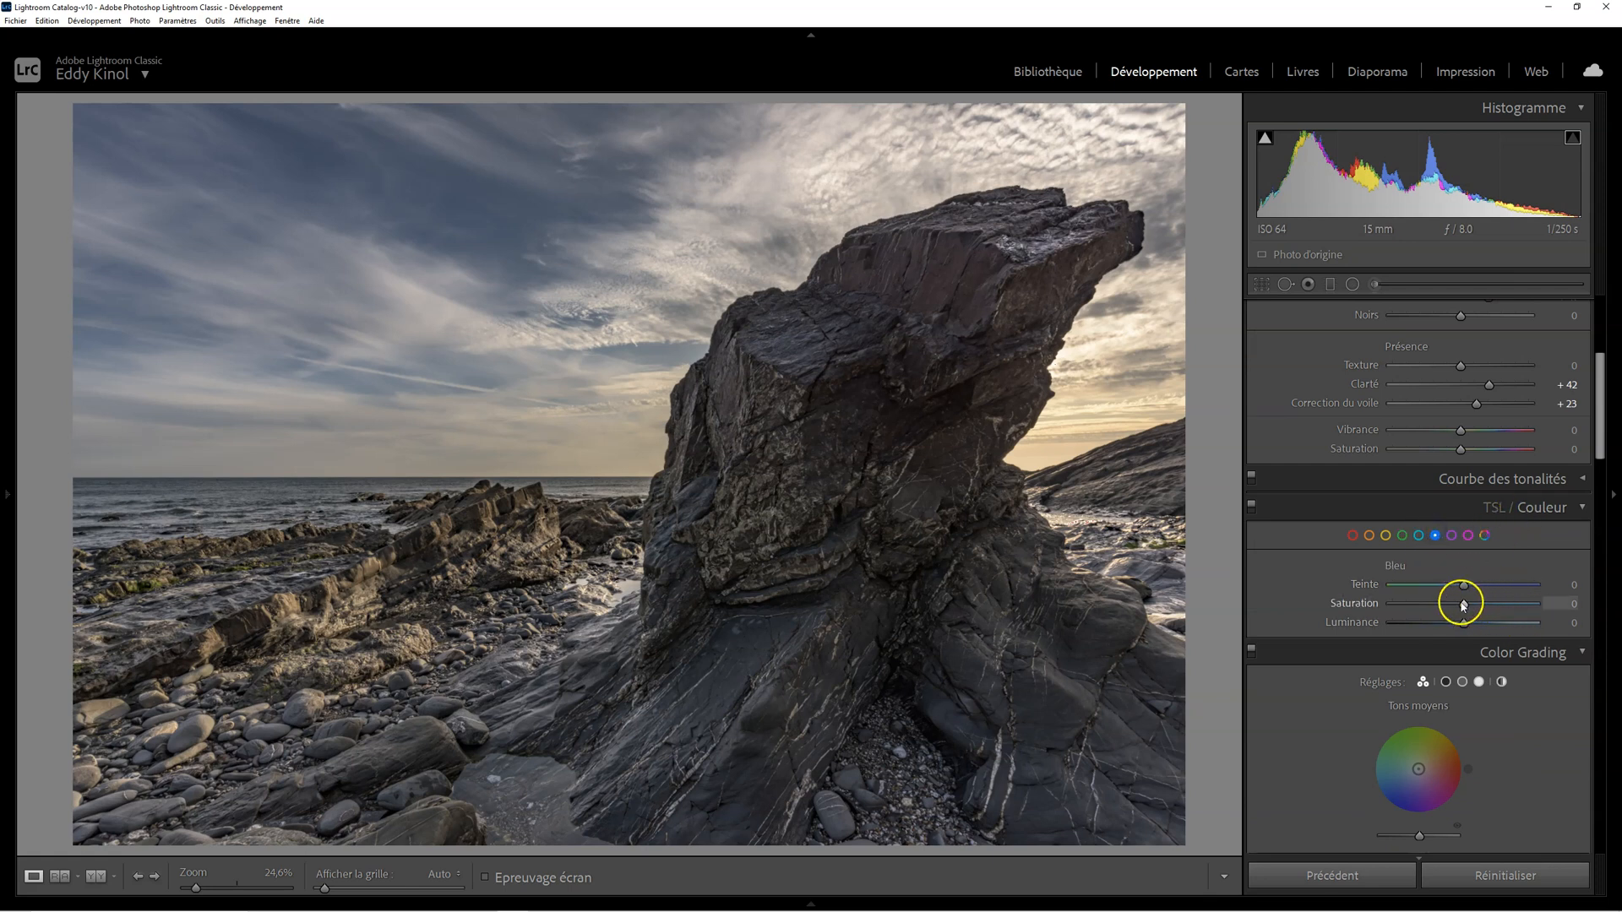
{"action": "left_click_drag", "start_coordinate": [1472, 603], "coordinate": [1495, 600]}
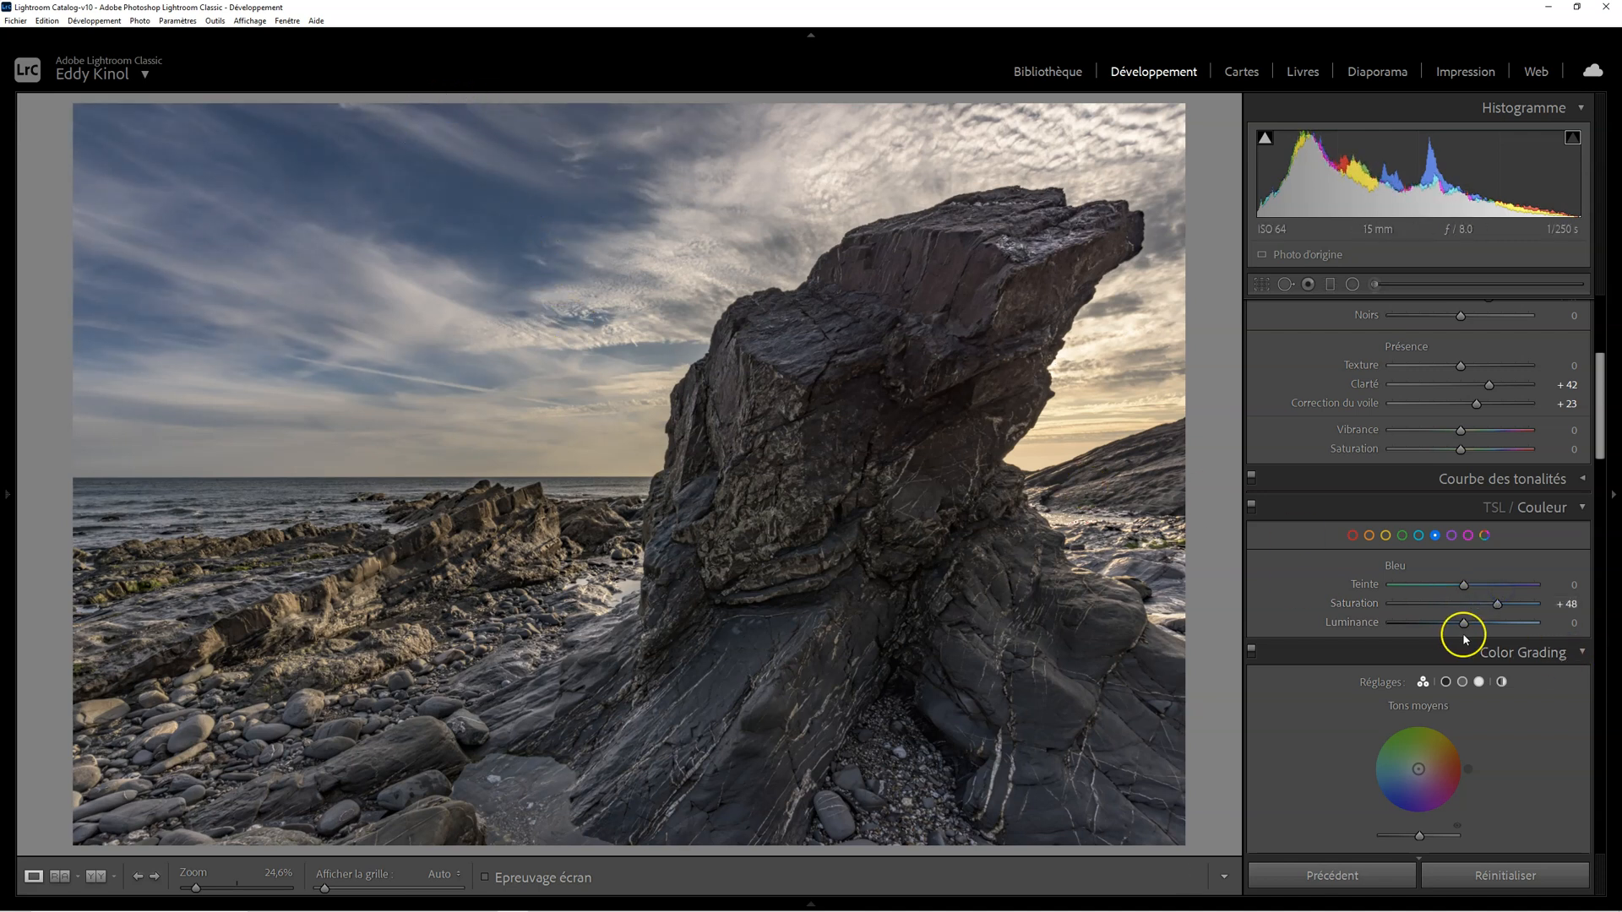
{"action": "left_click_drag", "start_coordinate": [1464, 626], "coordinate": [1417, 624]}
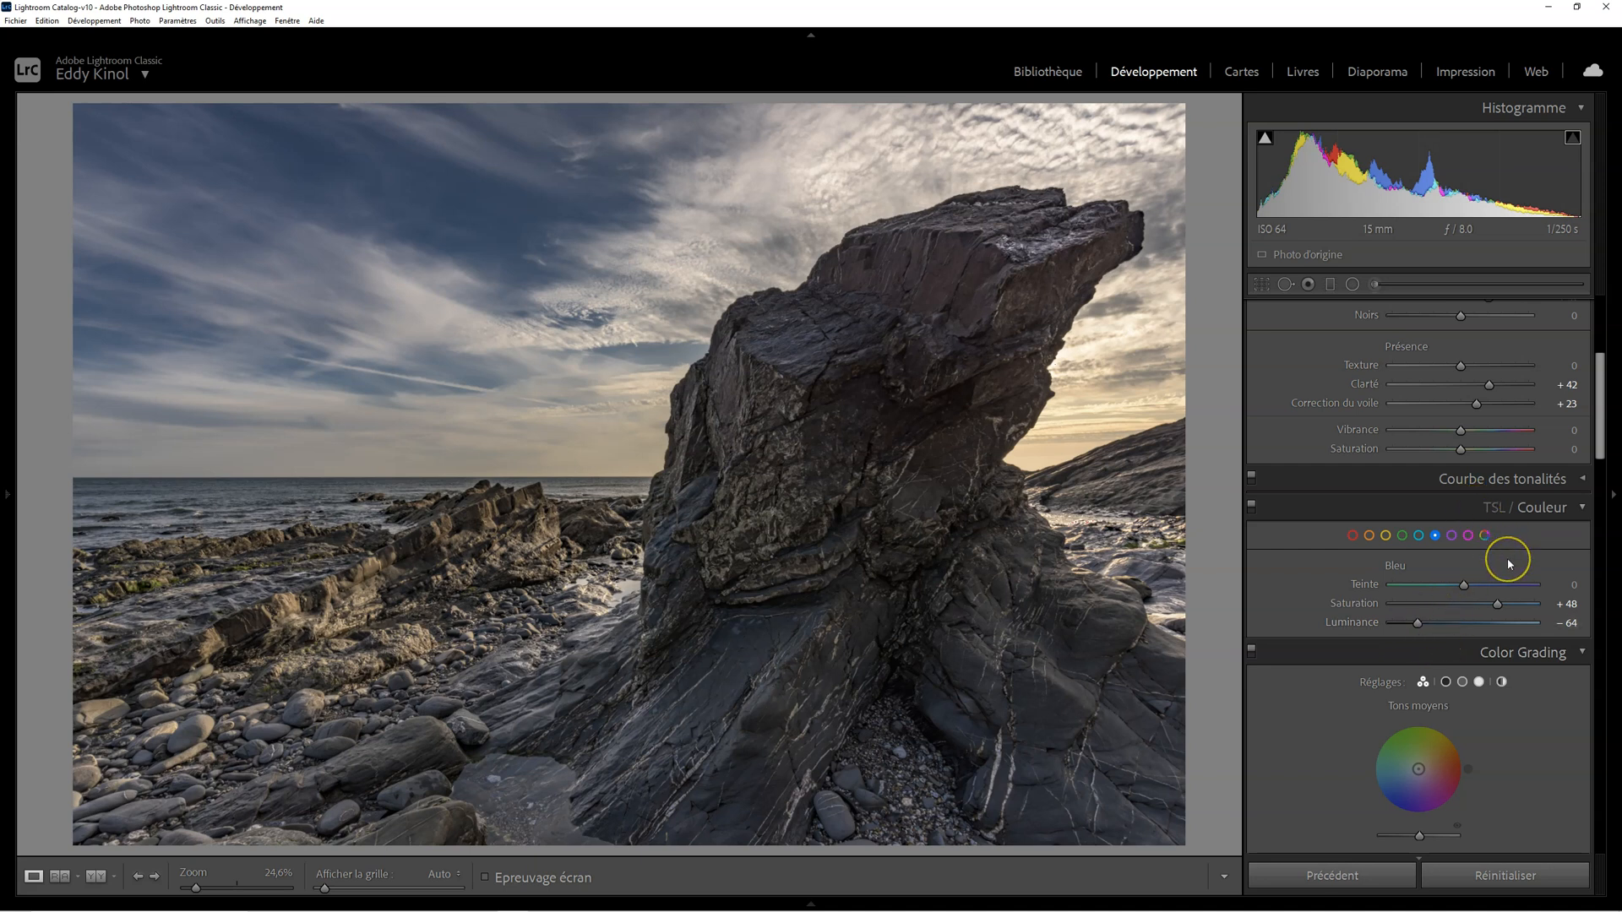
Step: Adjust the yellow tones to Saturation +26, Luminance −49 and Teinte −47
{"action": "left_click", "coordinate": [1386, 537]}
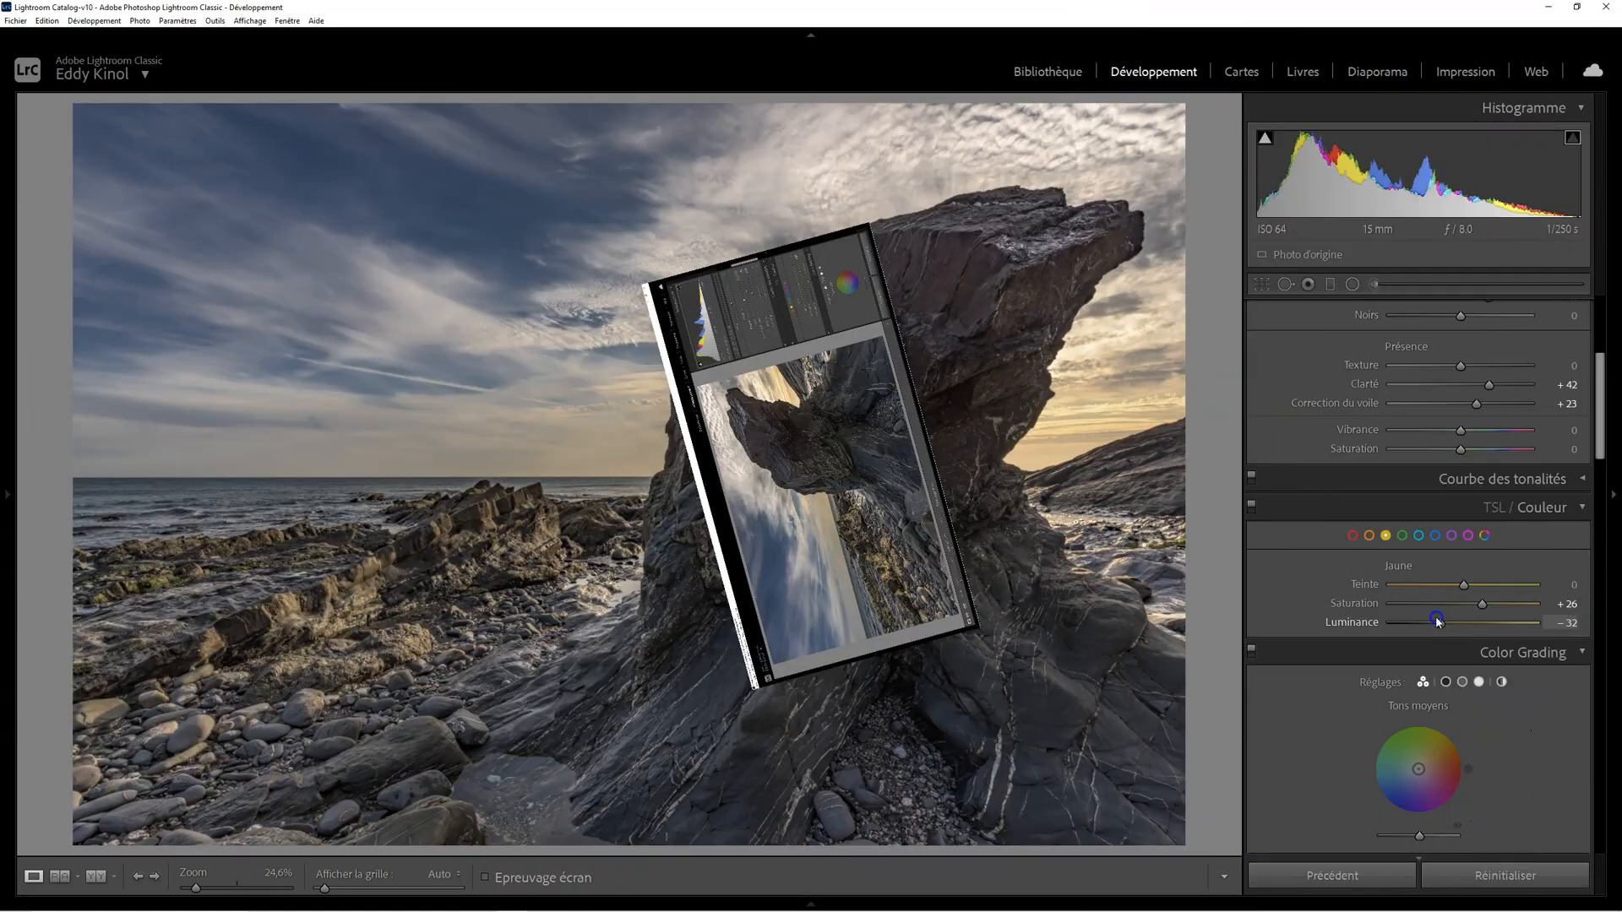
{"action": "left_click_drag", "start_coordinate": [1430, 621], "coordinate": [1427, 621]}
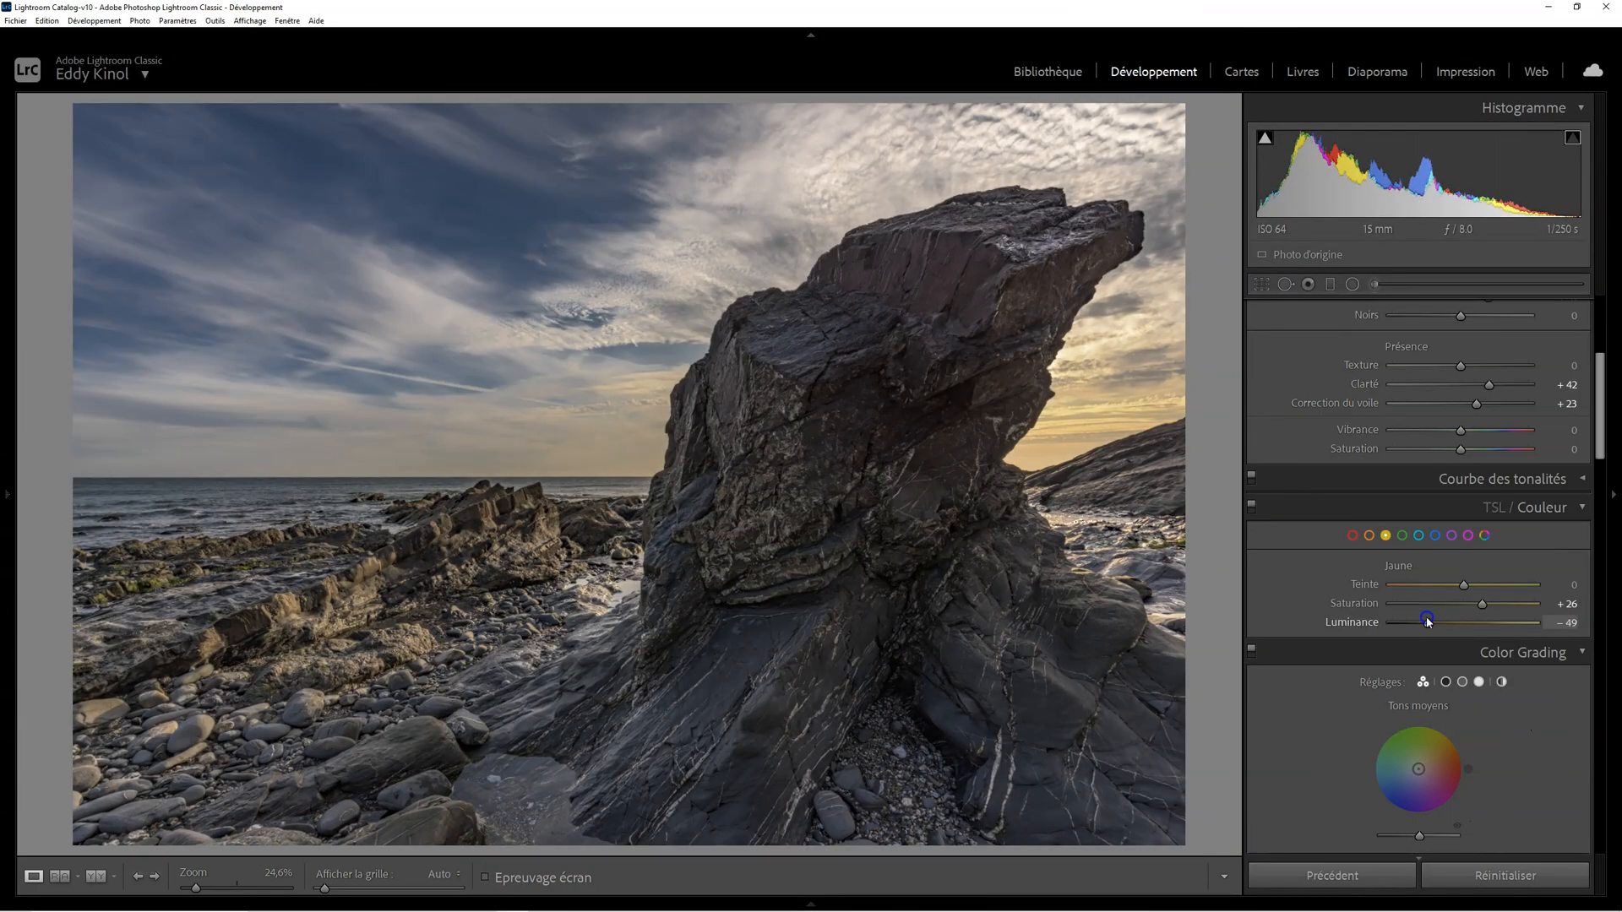
{"action": "left_click", "coordinate": [1464, 586]}
{"action": "left_click_drag", "start_coordinate": [1434, 589], "coordinate": [1437, 589]}
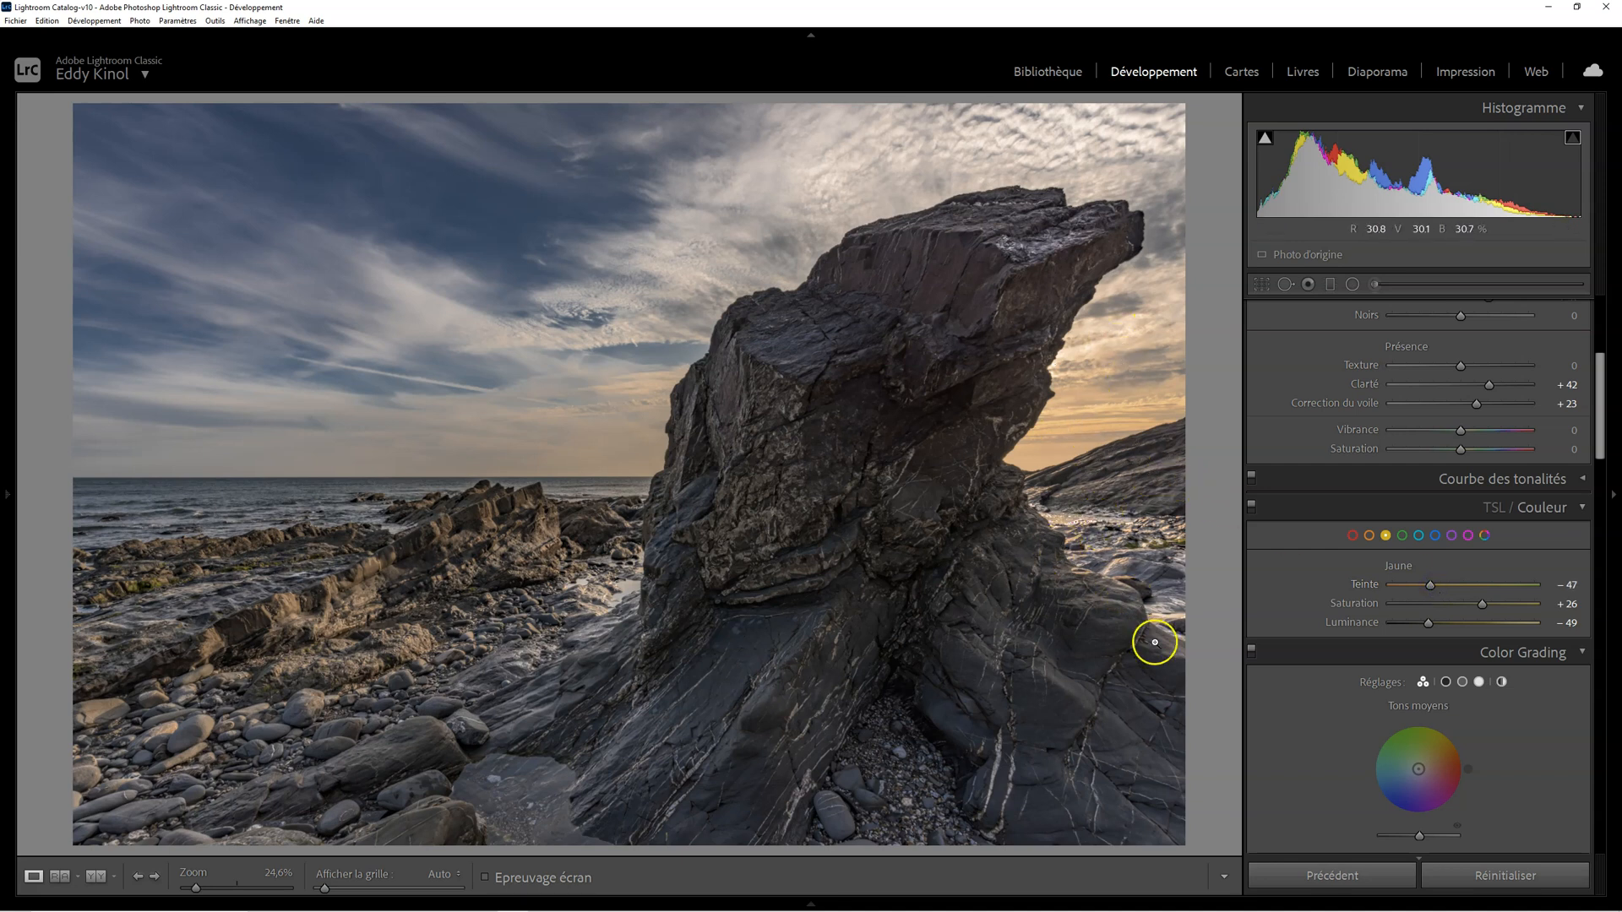
Step: Draw a radial filter around the large rock, enlarge it and move its centre down to the rock's lower middle
{"action": "scroll", "coordinate": [1301, 473], "scroll_direction": "up", "scroll_amount": 4}
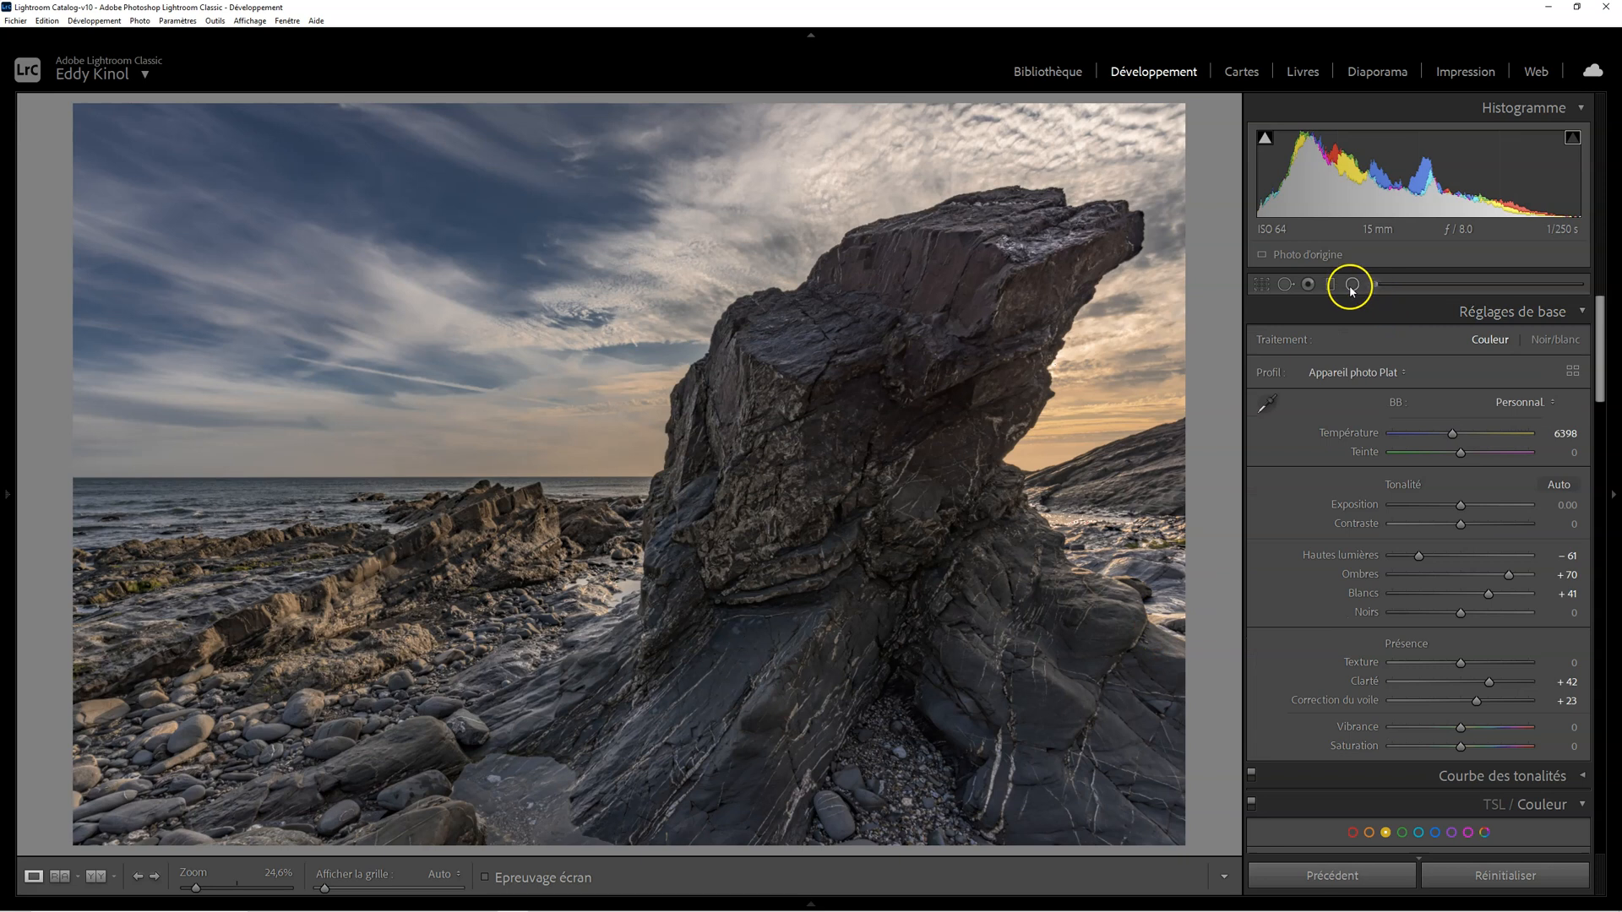
{"action": "left_click", "coordinate": [1351, 289]}
{"action": "left_click_drag", "start_coordinate": [904, 442], "coordinate": [1190, 735]}
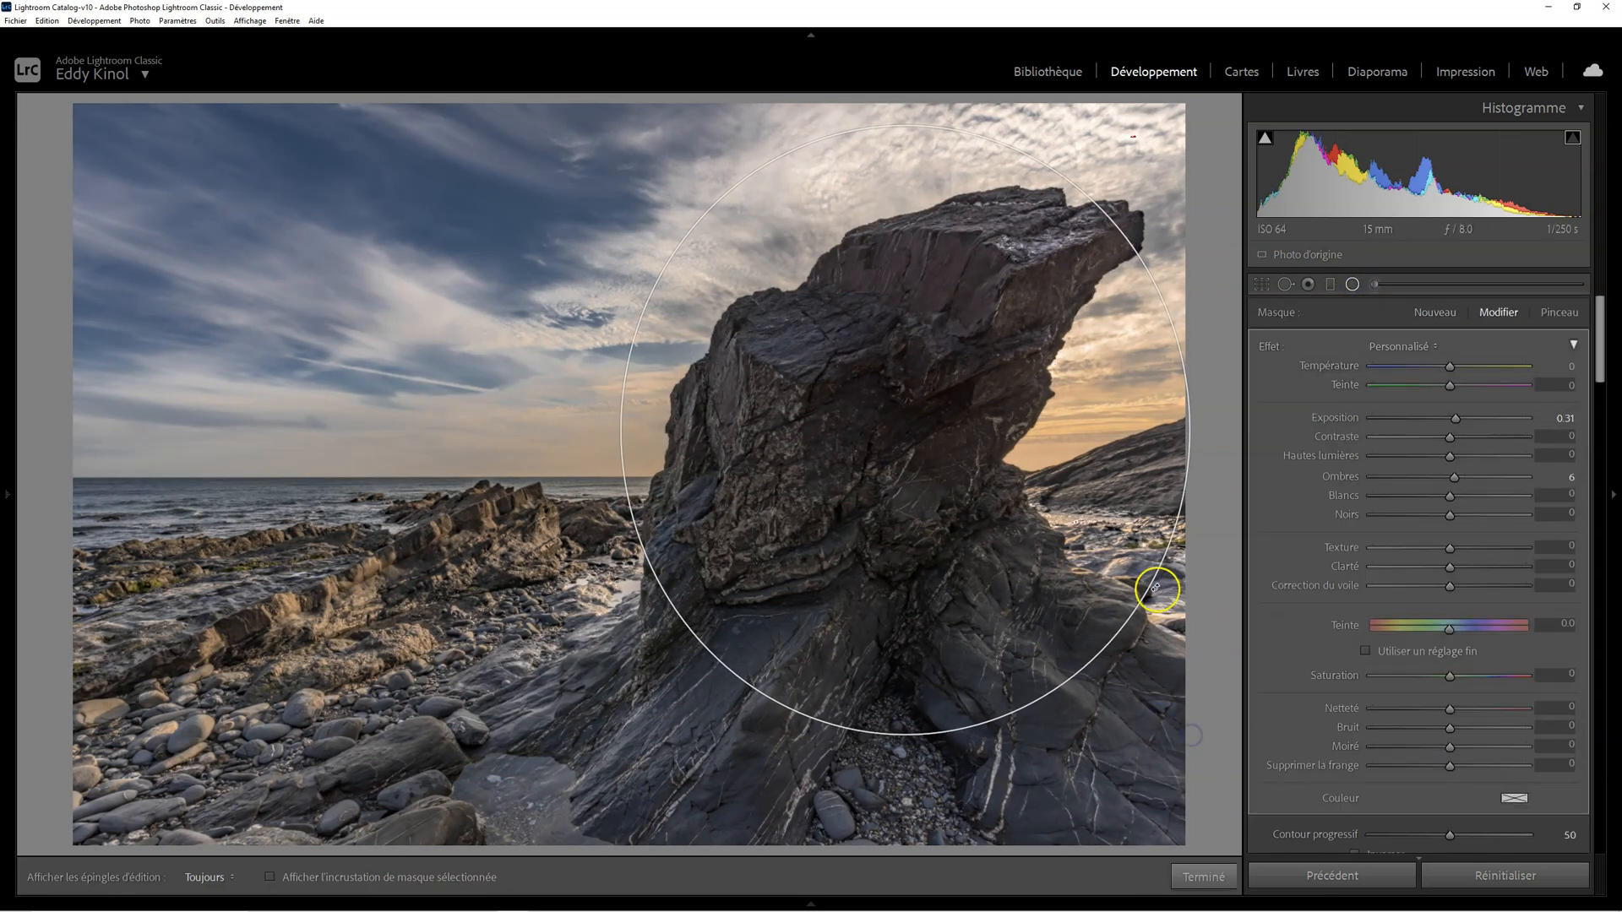
{"action": "left_click_drag", "start_coordinate": [905, 428], "coordinate": [925, 506]}
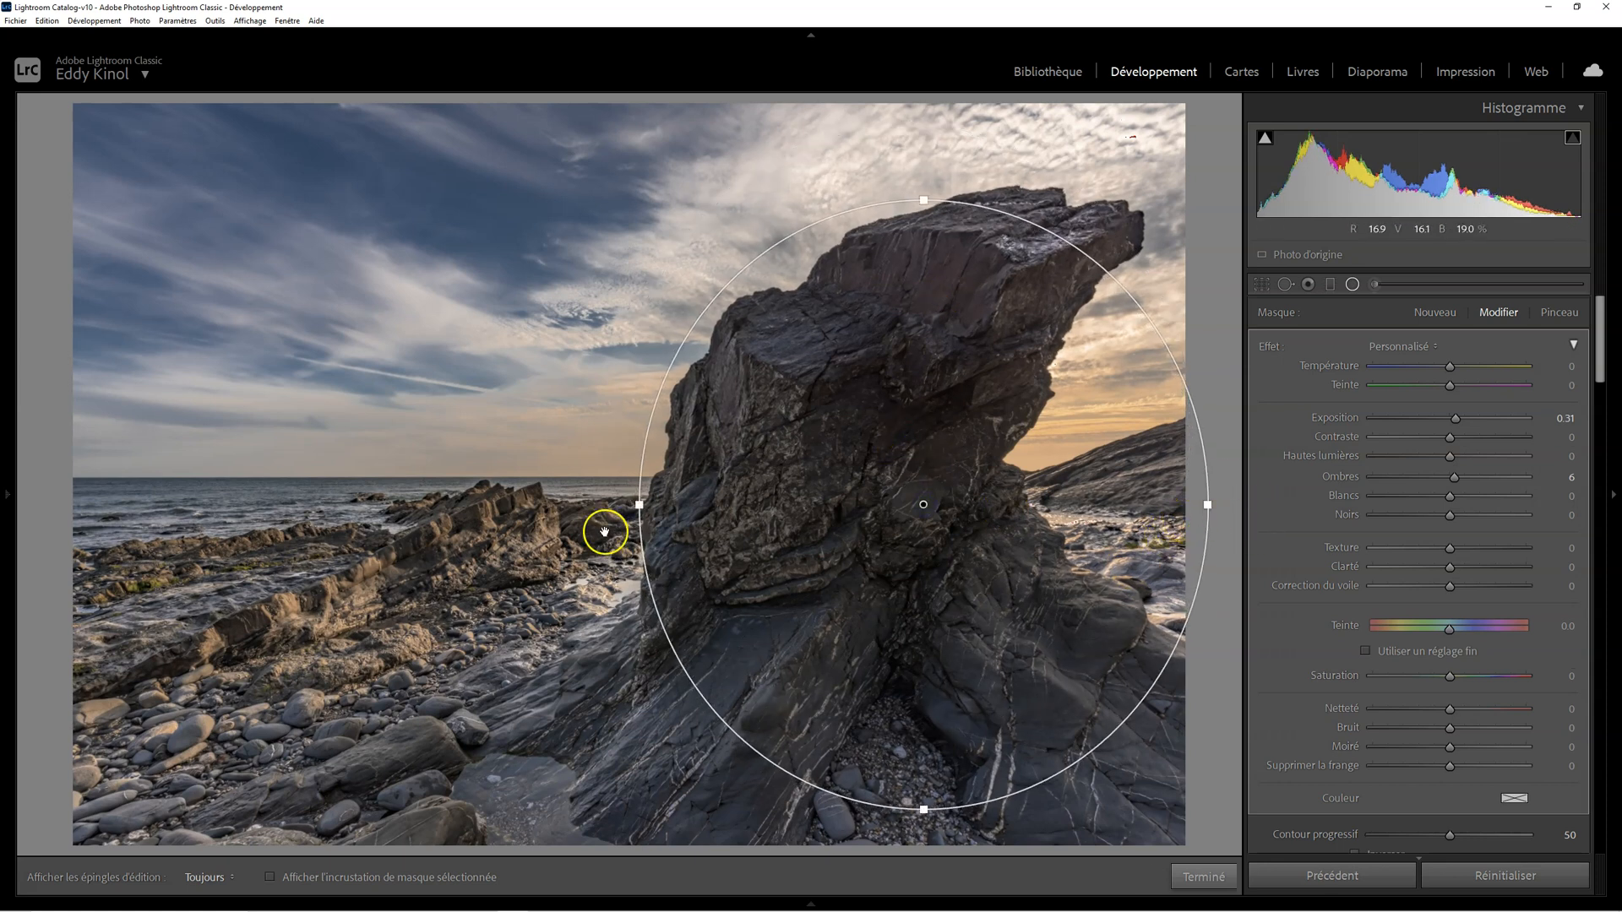
{"action": "left_click_drag", "start_coordinate": [638, 505], "coordinate": [568, 505]}
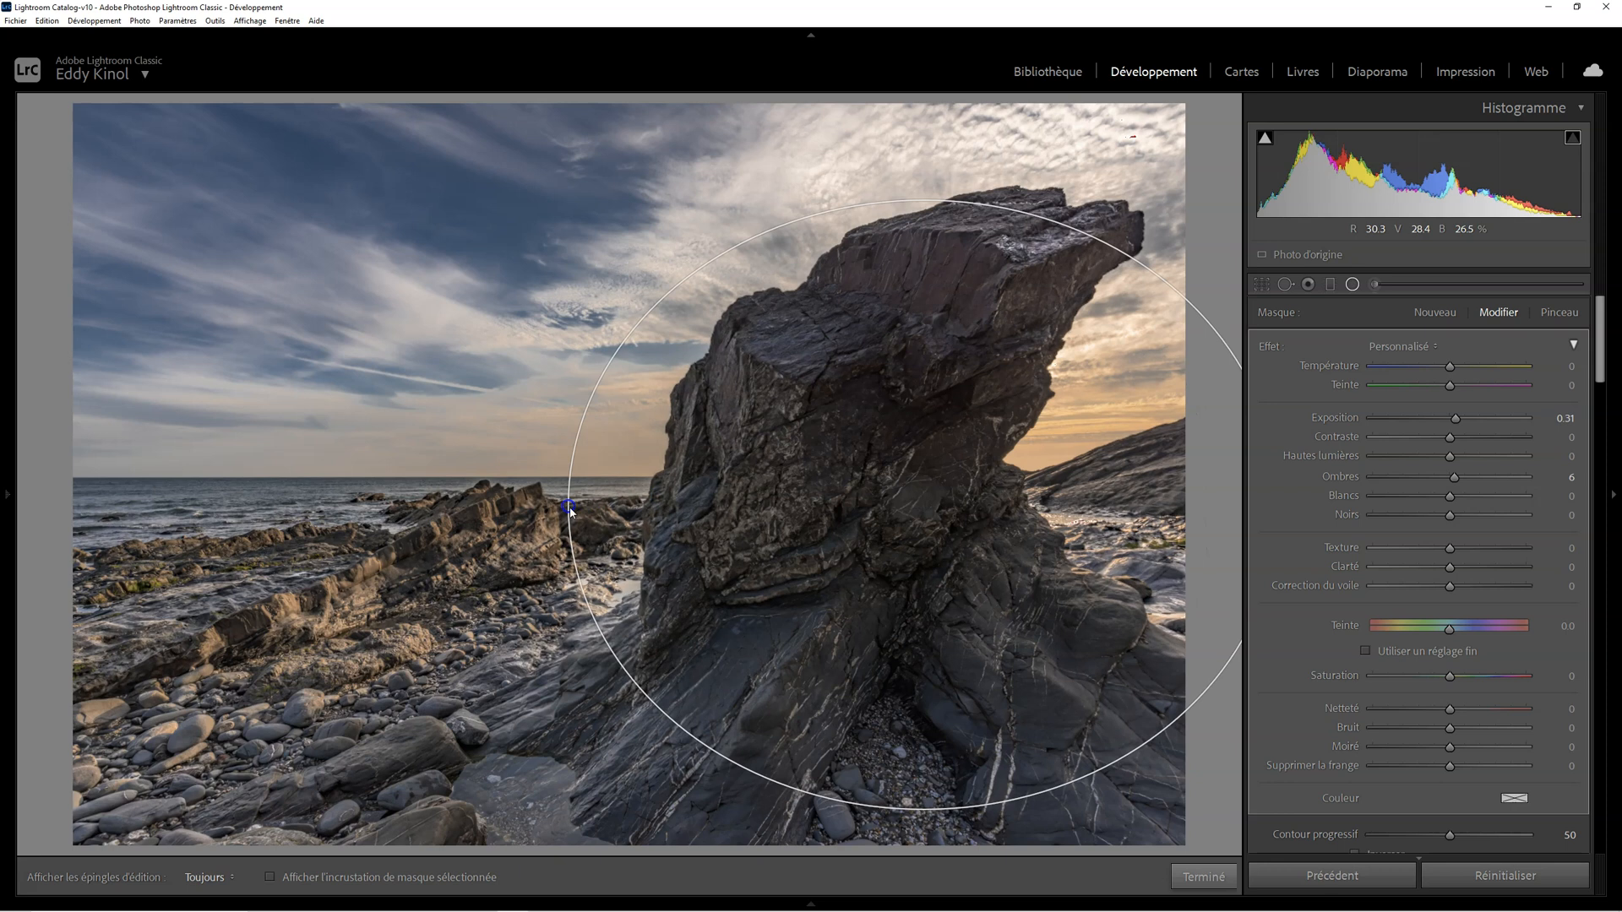
{"action": "left_click_drag", "start_coordinate": [923, 202], "coordinate": [925, 141]}
{"action": "left_click_drag", "start_coordinate": [924, 505], "coordinate": [891, 575]}
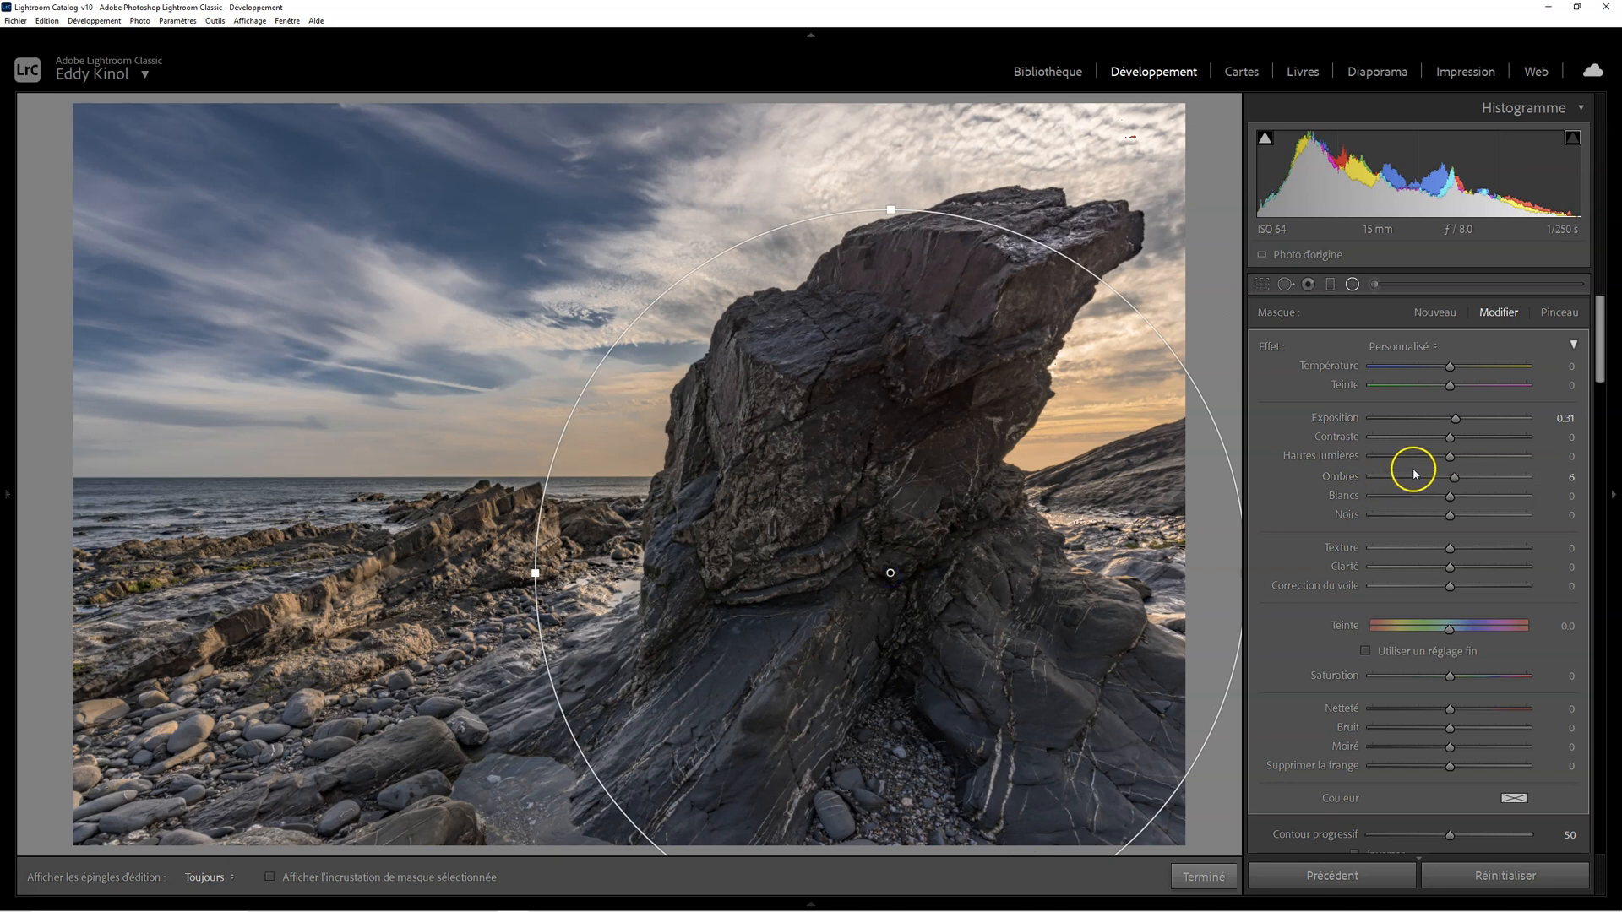
Step: Lower the radial filter's Exposition to about −0.58 and invert its mask
{"action": "left_click_drag", "start_coordinate": [1452, 424], "coordinate": [1442, 425]}
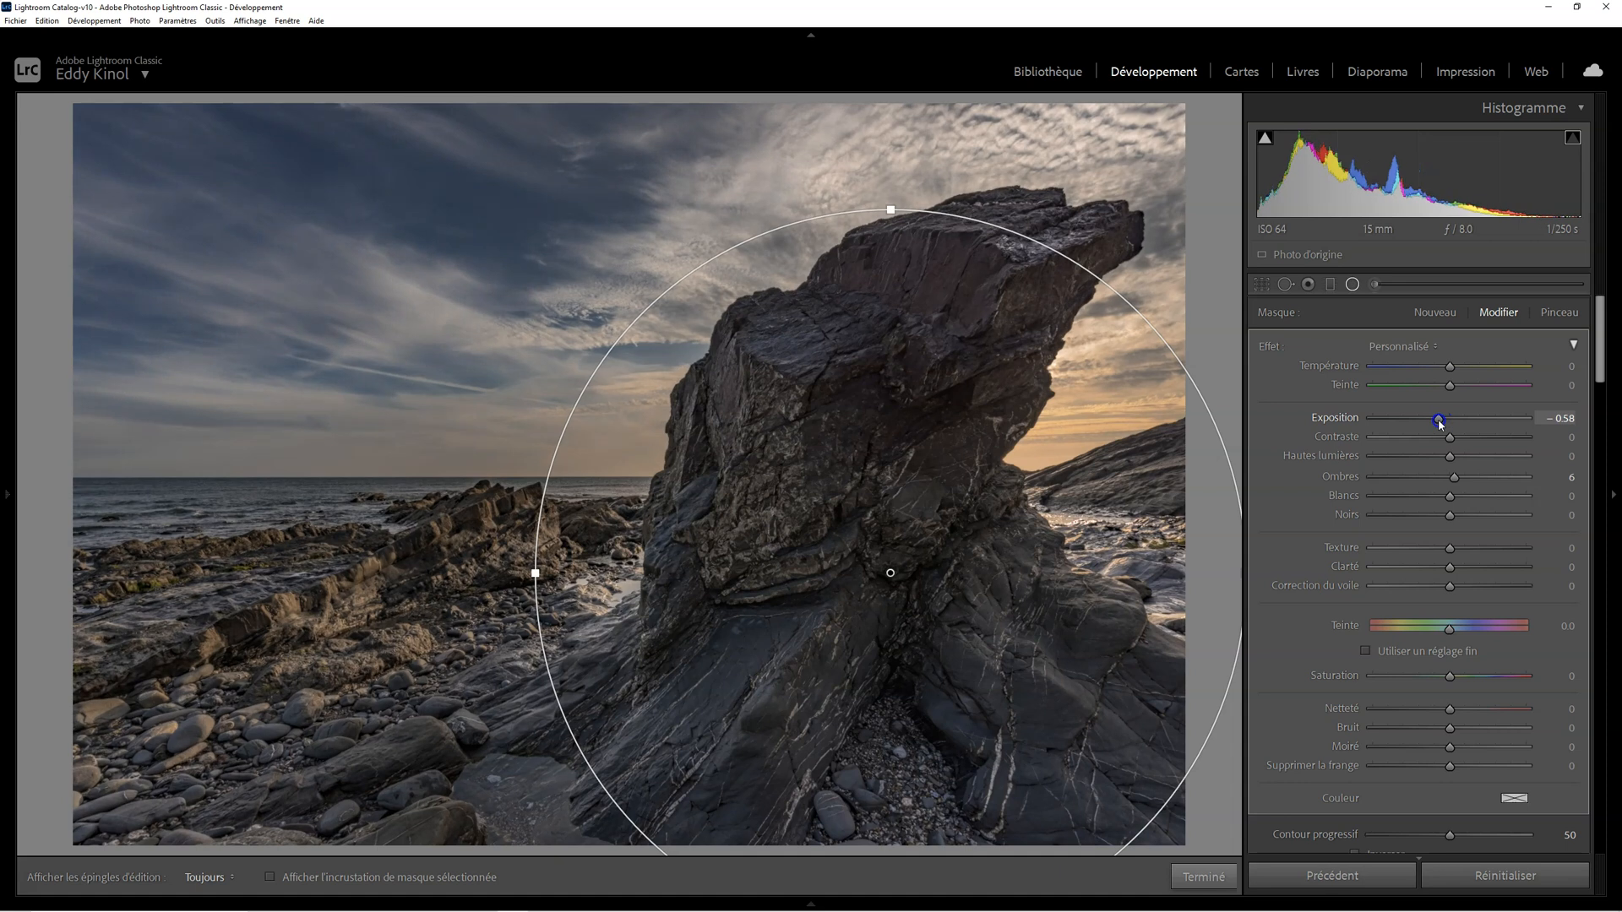
{"action": "scroll", "coordinate": [1394, 591], "scroll_direction": "down", "scroll_amount": 3}
{"action": "left_click", "coordinate": [1356, 699]}
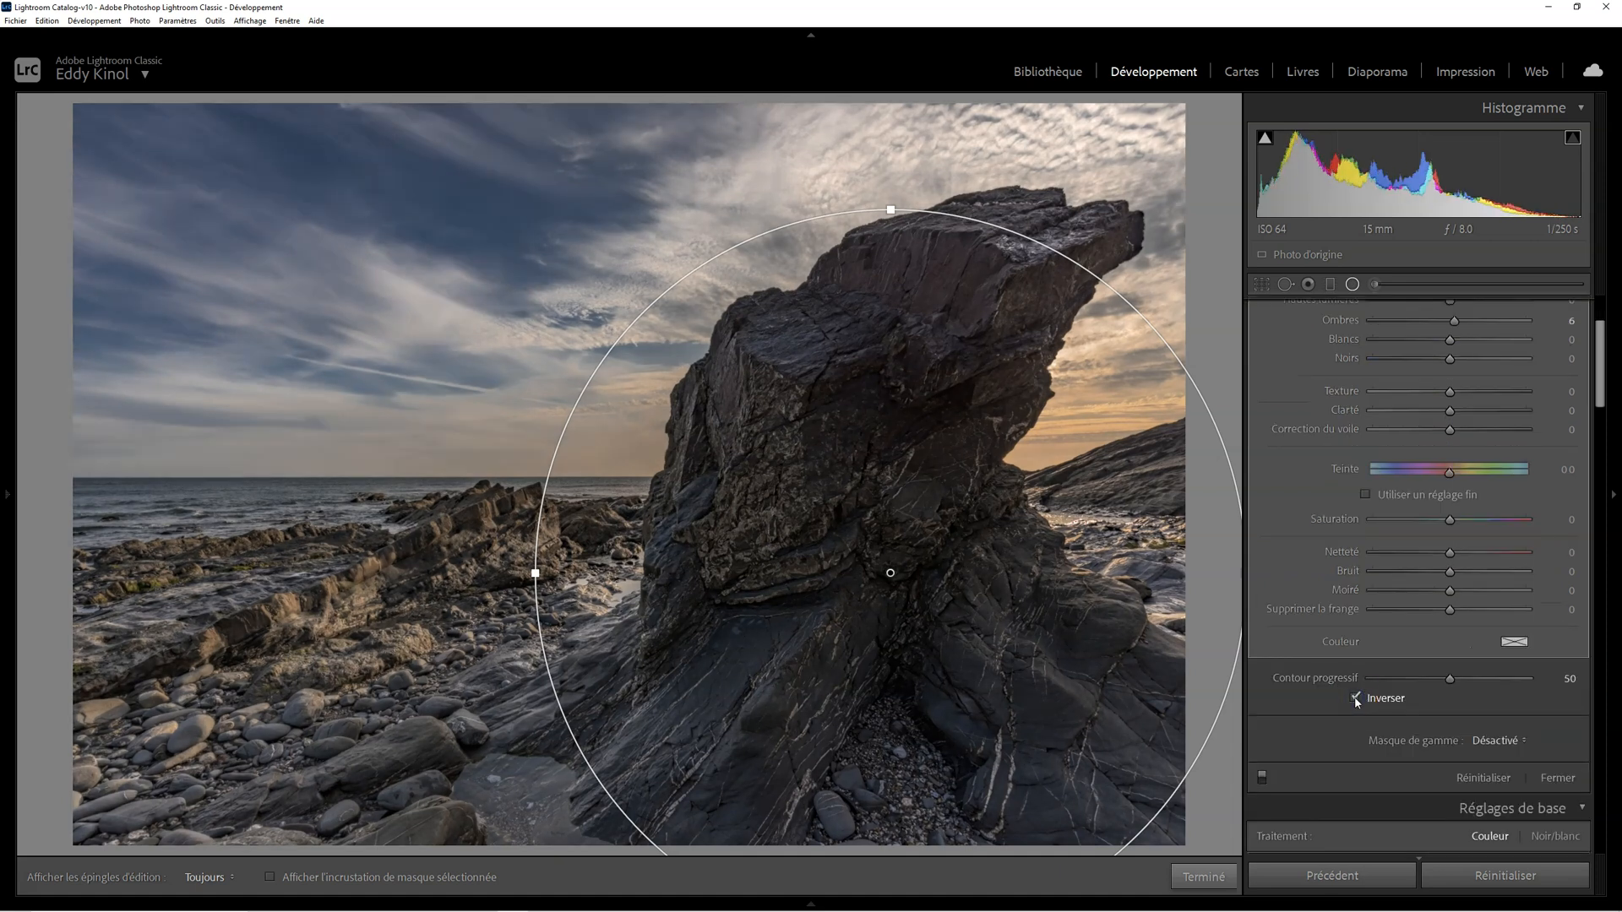
Step: Turn off the radial filter's mask inversion, set its Contour progressif to 100 and lower its Exposition to −0.81
{"action": "left_click", "coordinate": [1356, 699]}
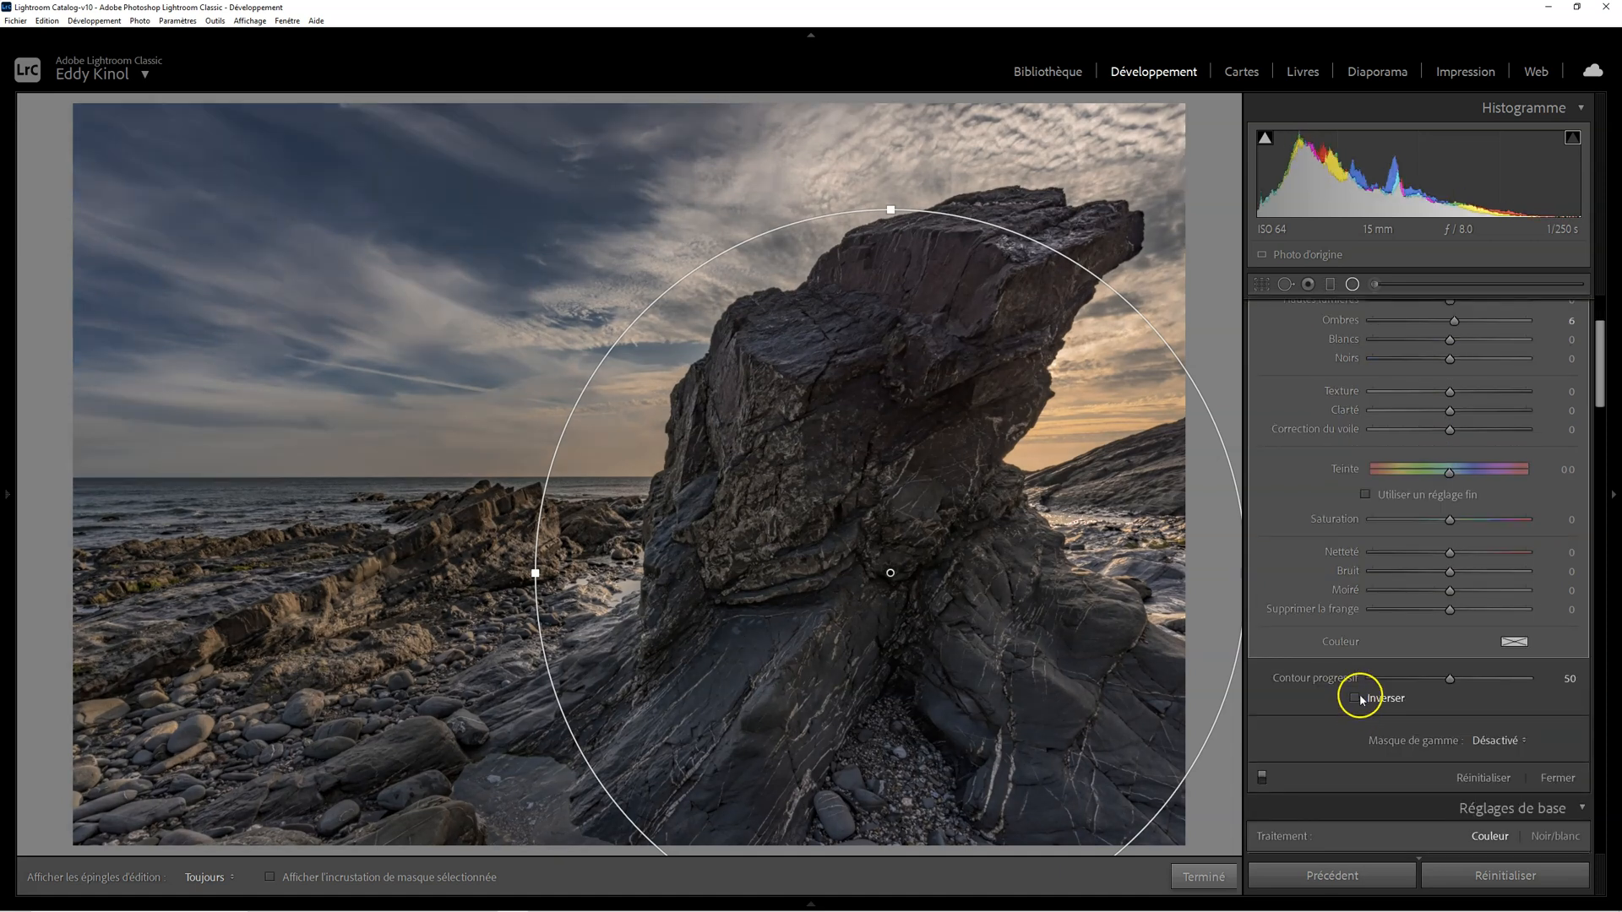
{"action": "scroll", "coordinate": [1420, 463], "scroll_direction": "up", "scroll_amount": 3}
{"action": "left_click_drag", "start_coordinate": [1438, 422], "coordinate": [1435, 422]}
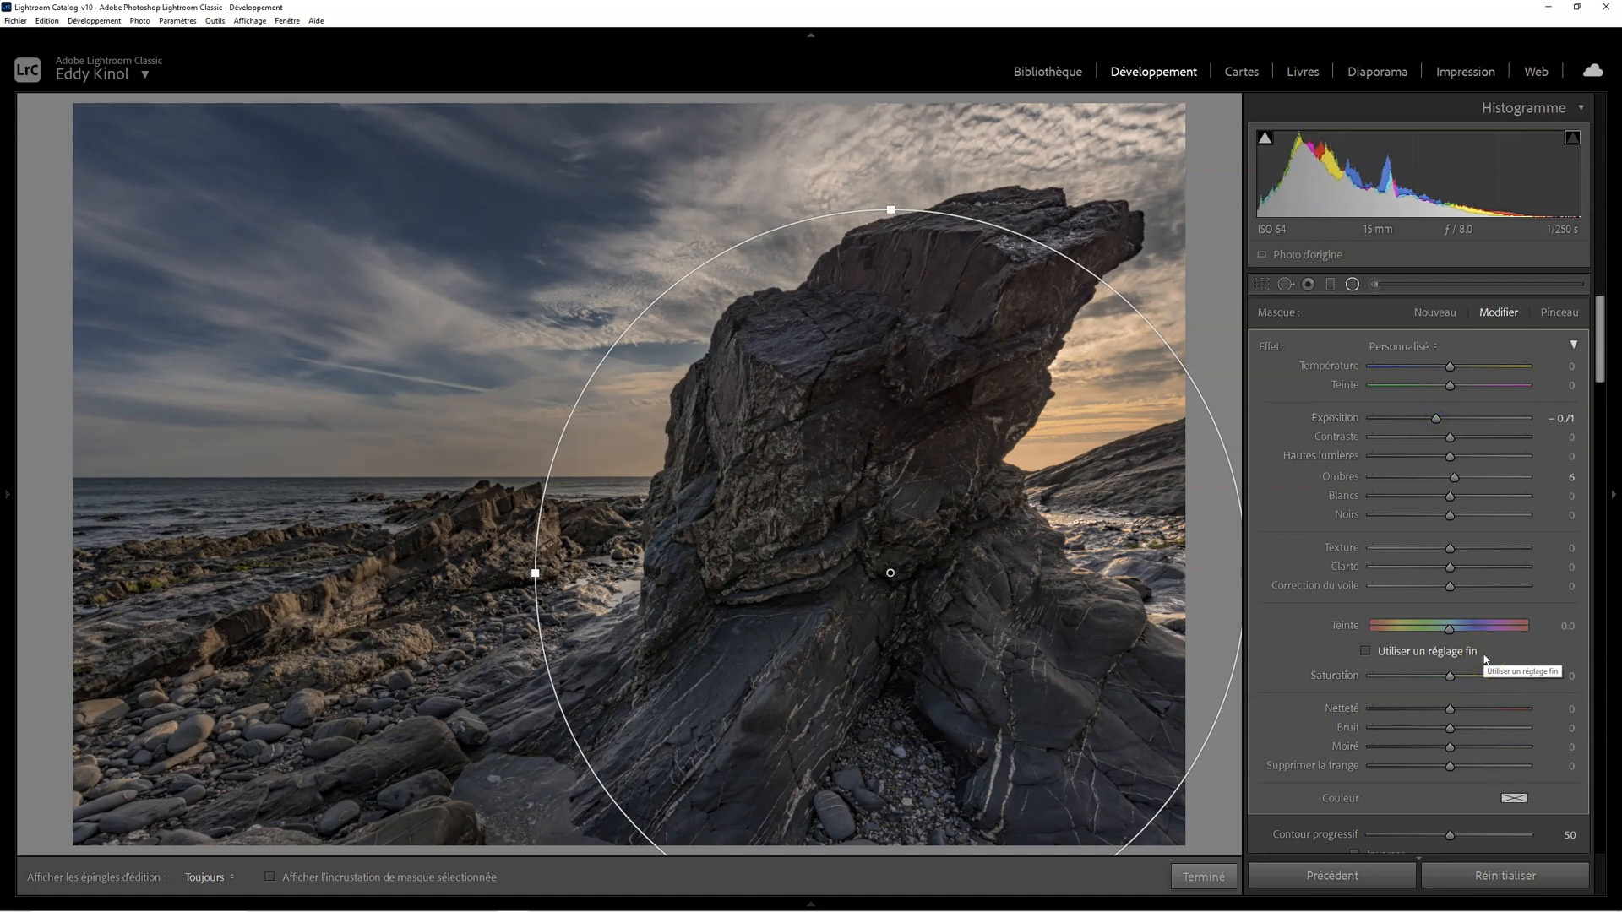
{"action": "scroll", "coordinate": [1485, 659], "scroll_direction": "down", "scroll_amount": 3}
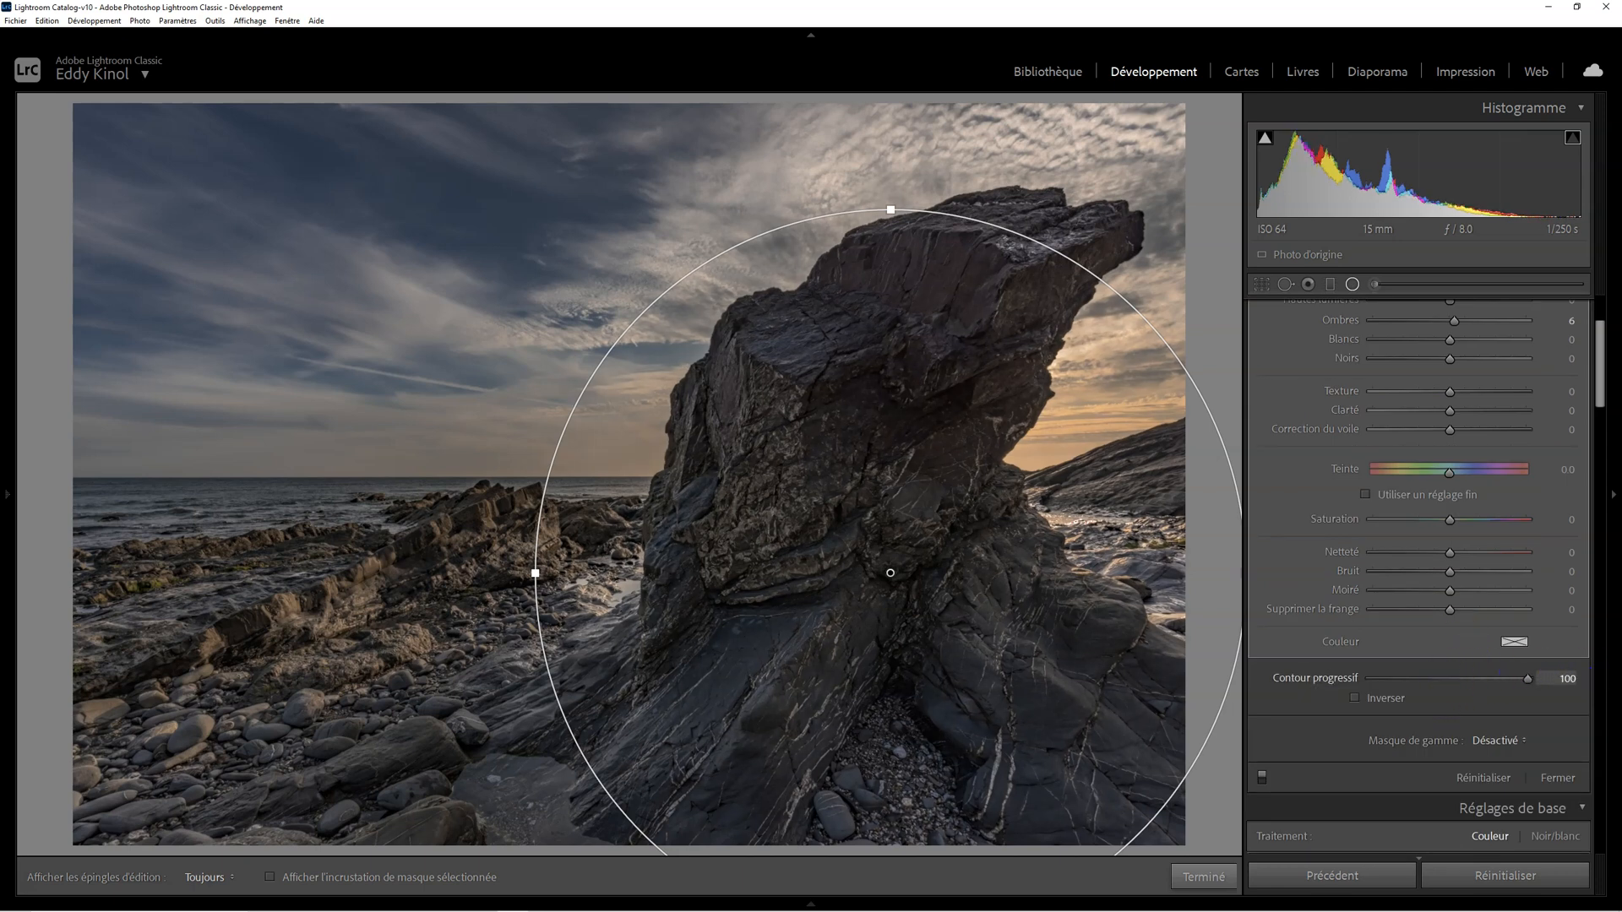
{"action": "scroll", "coordinate": [1470, 554], "scroll_direction": "up", "scroll_amount": 3}
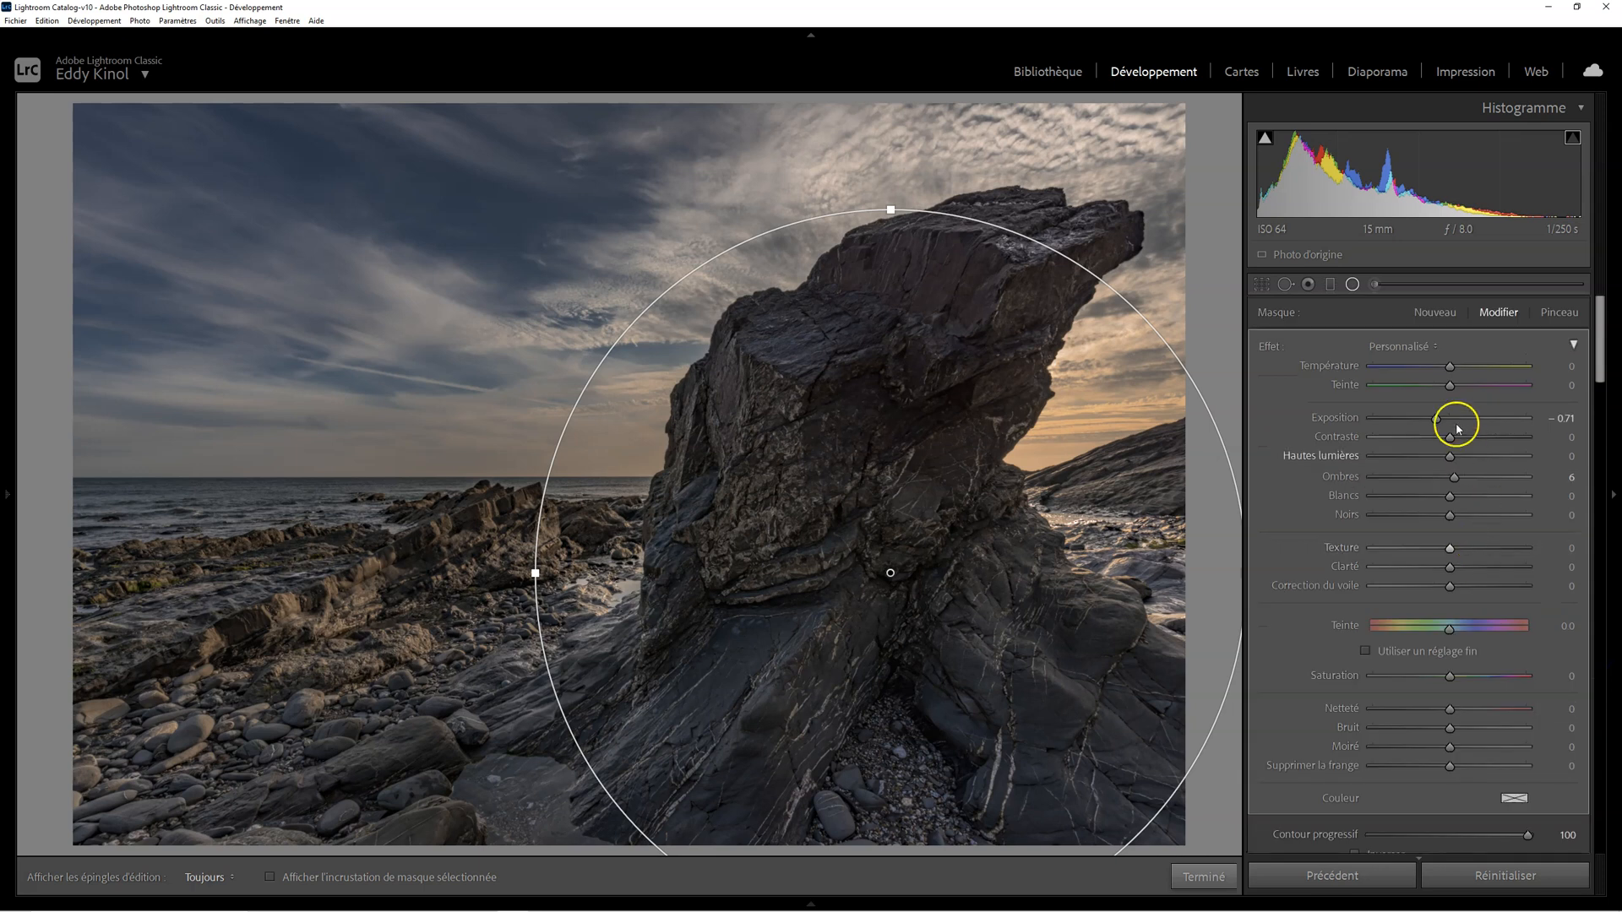
{"action": "left_click_drag", "start_coordinate": [1437, 423], "coordinate": [1434, 422]}
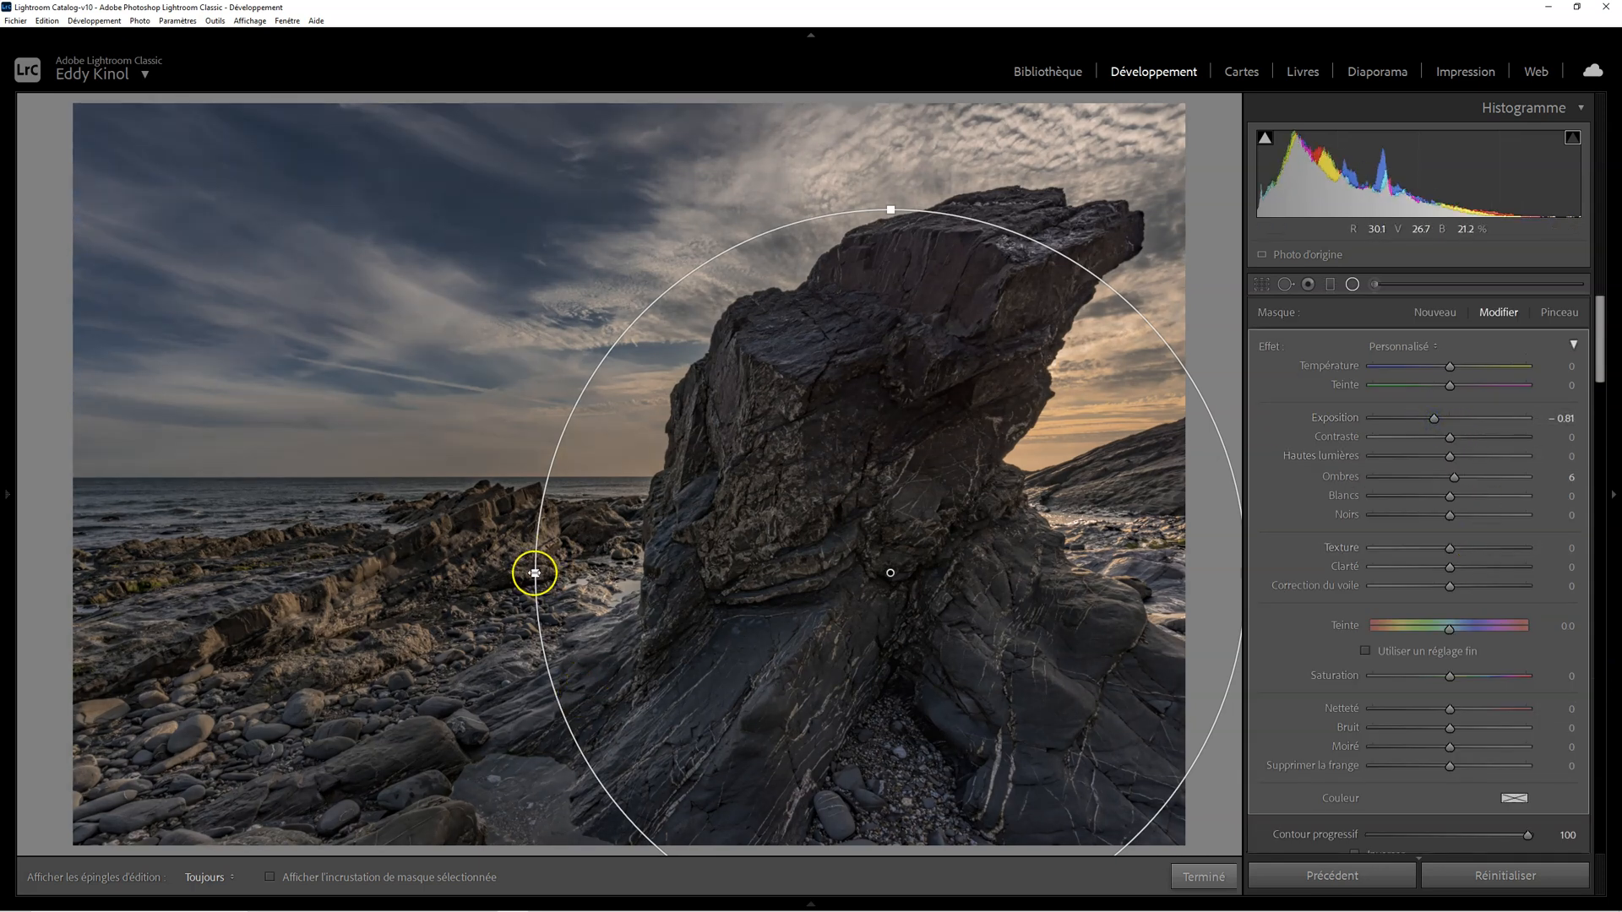
Step: Enlarge the radial filter around the rock, move its centre up to the rock's middle and close the filter settings
{"action": "left_click_drag", "start_coordinate": [497, 569], "coordinate": [494, 568]}
{"action": "left_click_drag", "start_coordinate": [890, 203], "coordinate": [893, 138]}
{"action": "left_click_drag", "start_coordinate": [887, 580], "coordinate": [910, 520]}
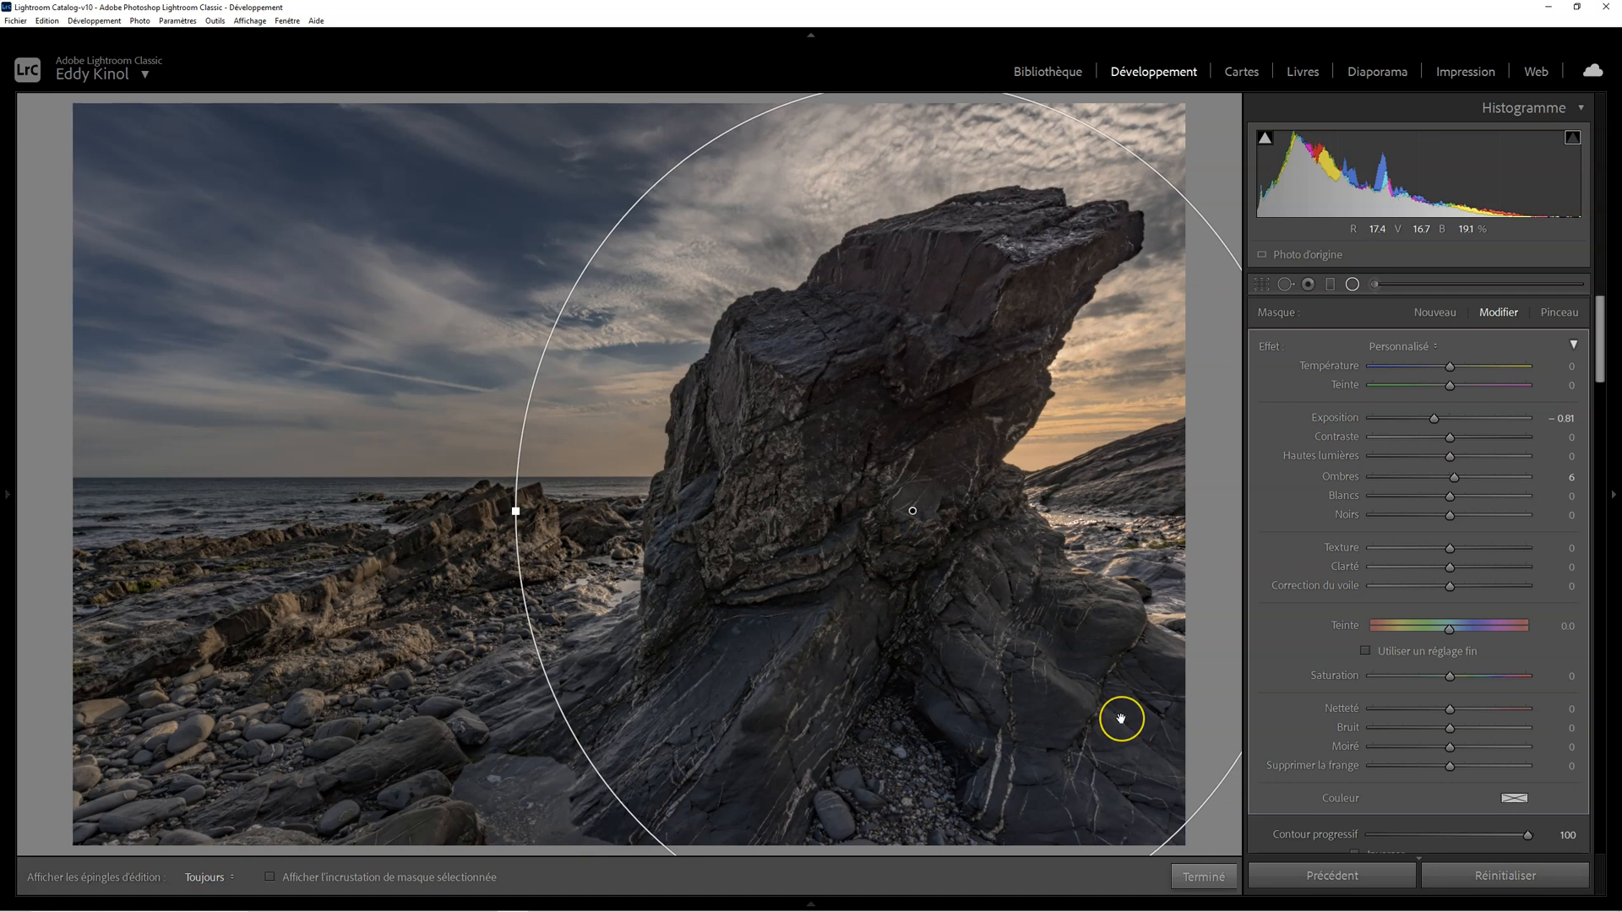
{"action": "scroll", "coordinate": [1553, 659], "scroll_direction": "down", "scroll_amount": 4}
{"action": "left_click", "coordinate": [1559, 620]}
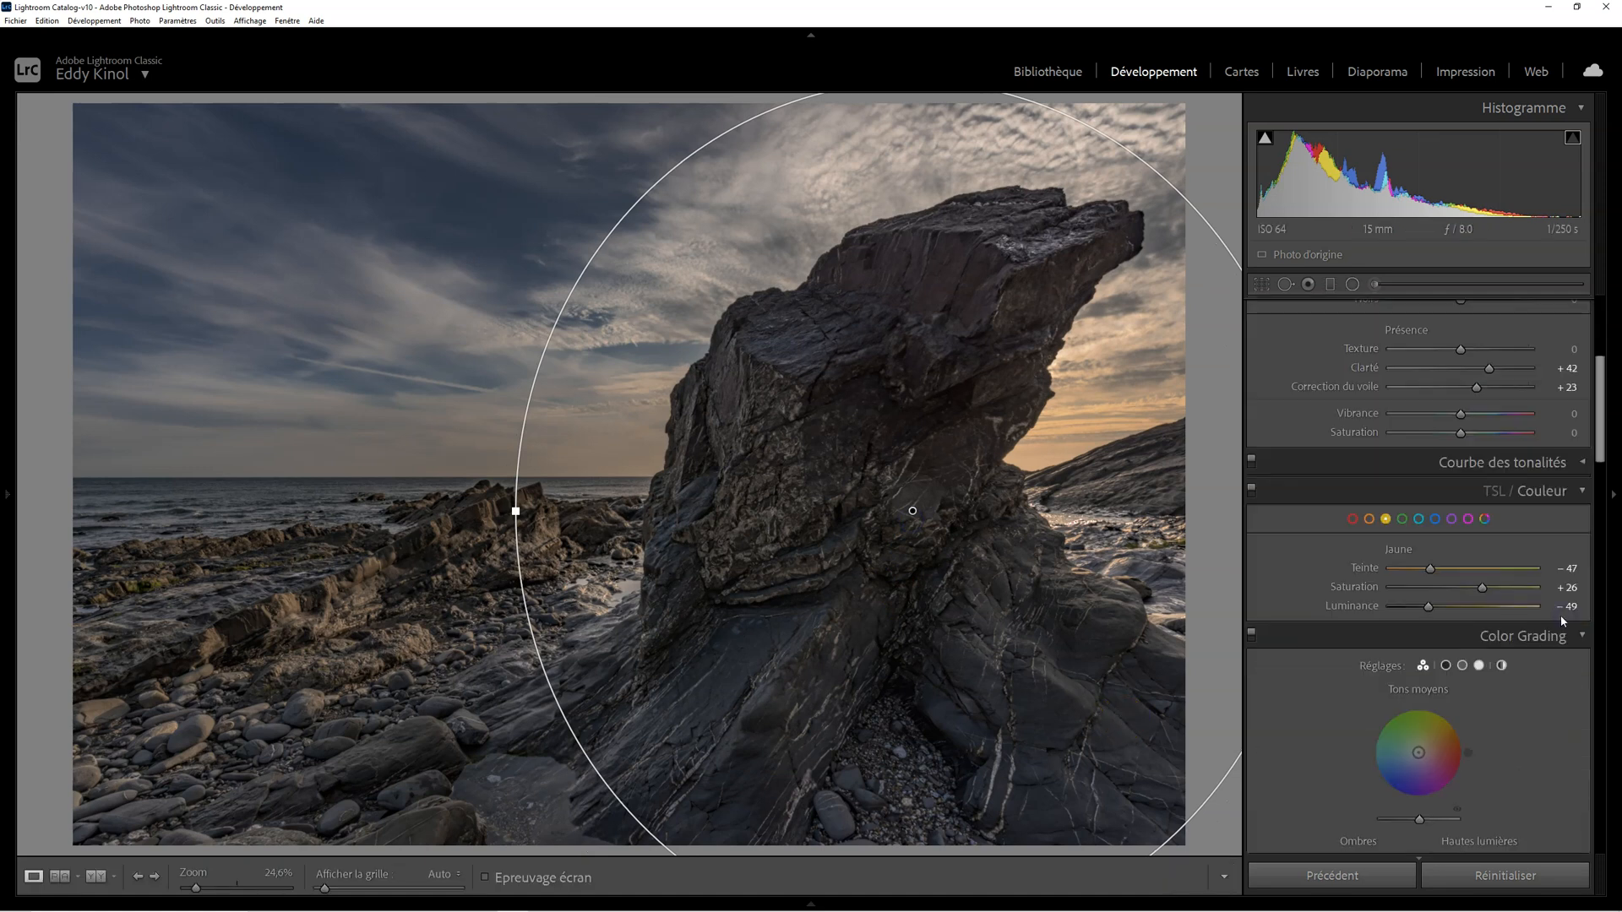
Step: Draw a new tall elliptical radial filter on the rock's left face and shift it slightly down
{"action": "scroll", "coordinate": [1478, 423], "scroll_direction": "up", "scroll_amount": 4}
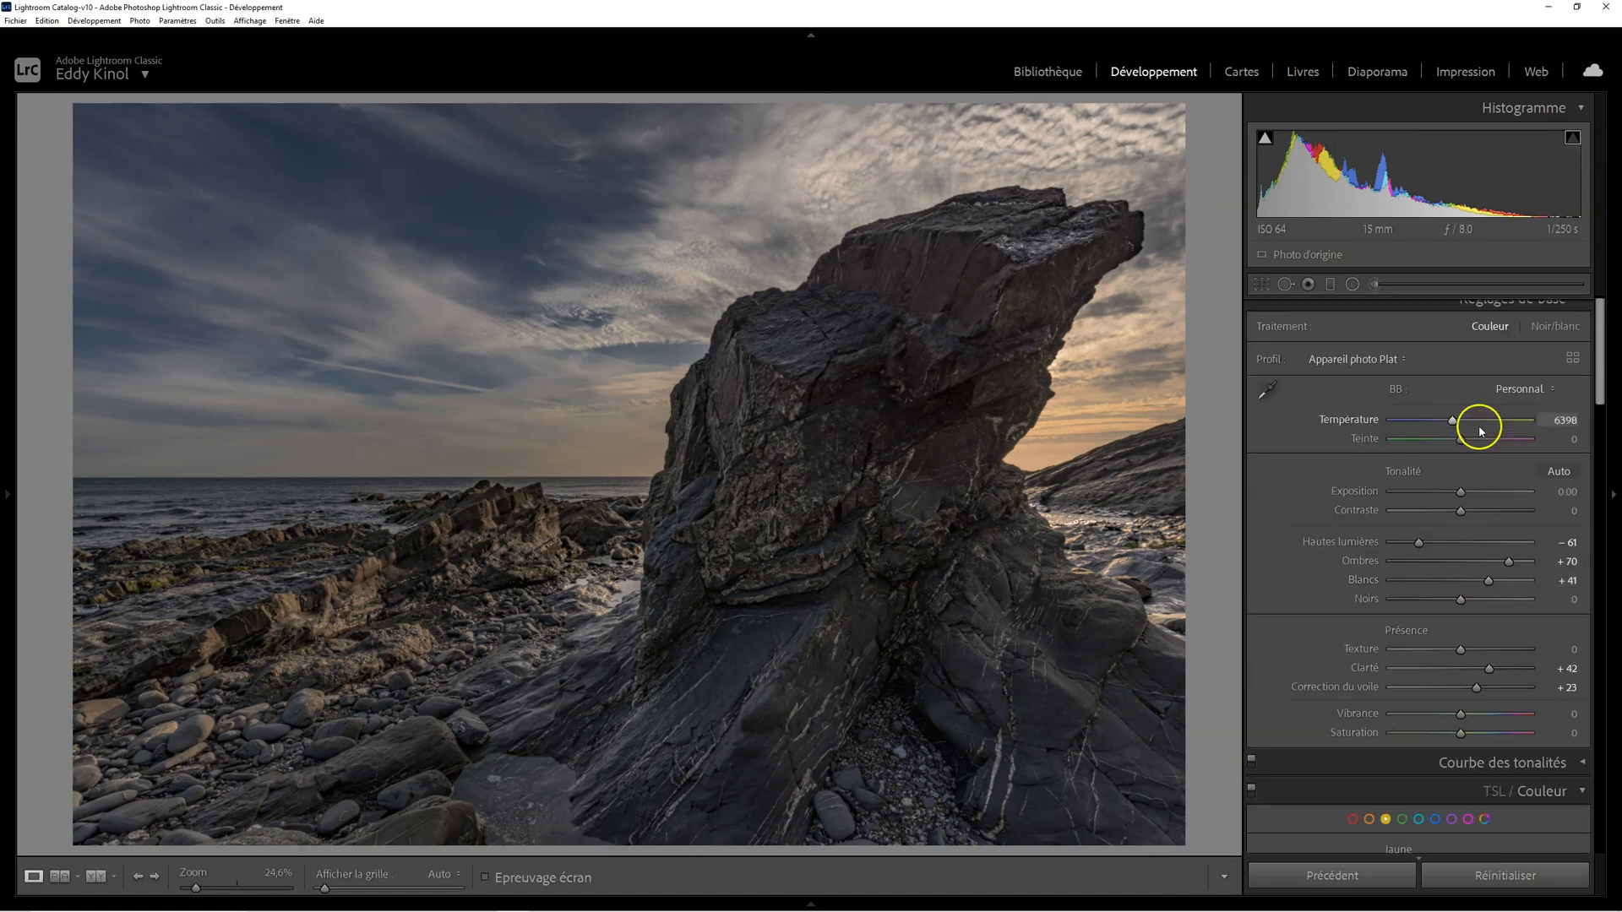
{"action": "left_click", "coordinate": [1352, 285]}
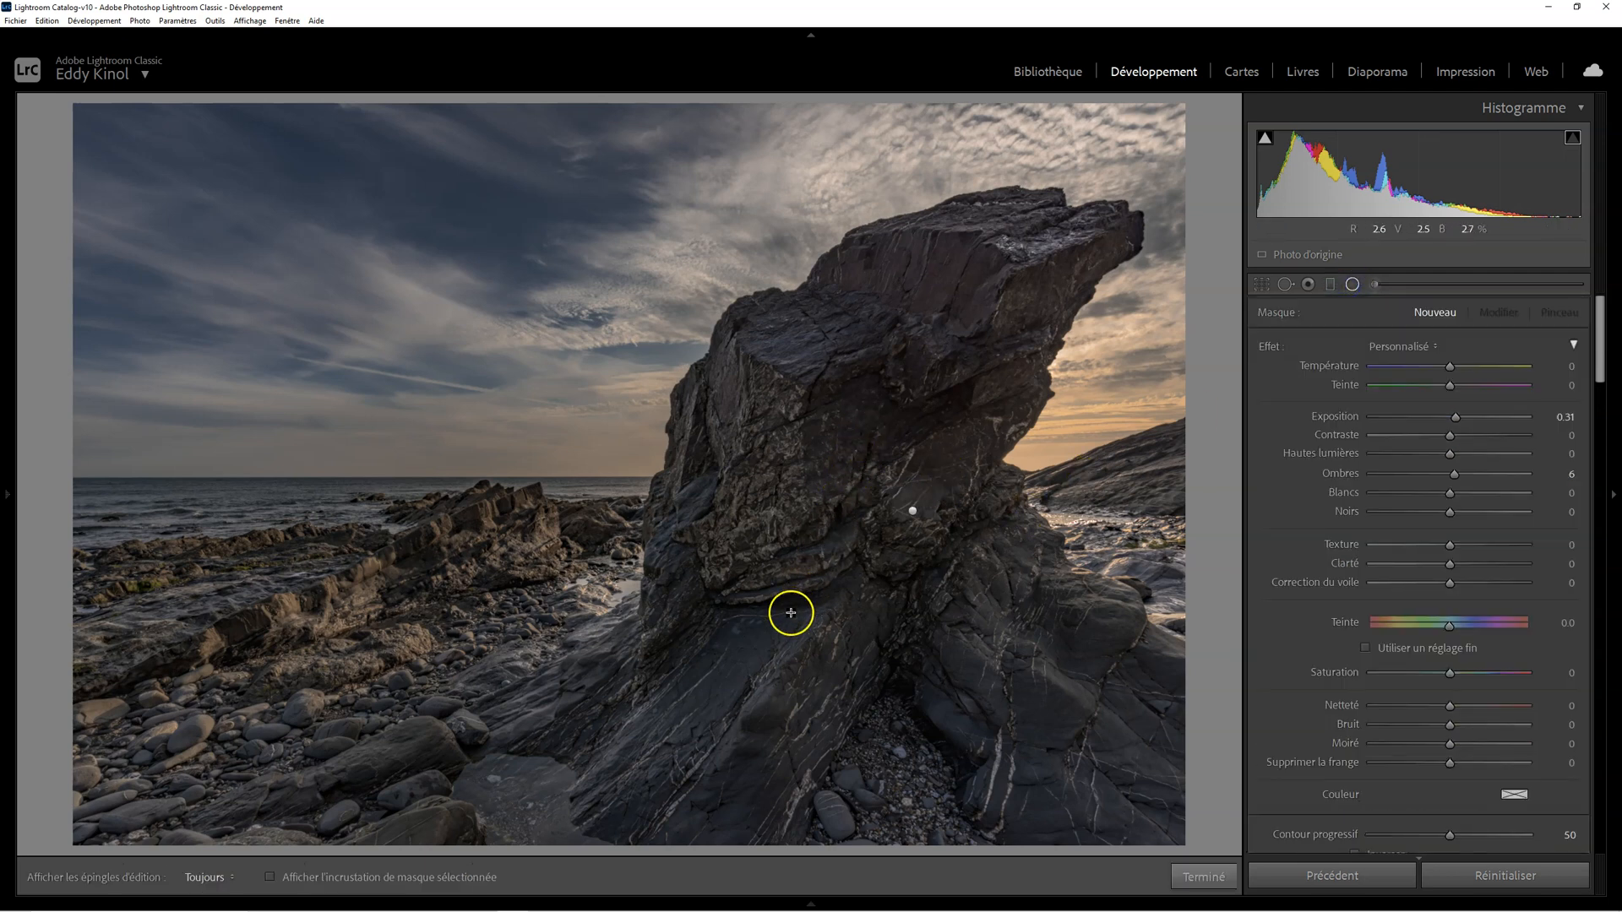
{"action": "left_click_drag", "start_coordinate": [766, 435], "coordinate": [827, 556]}
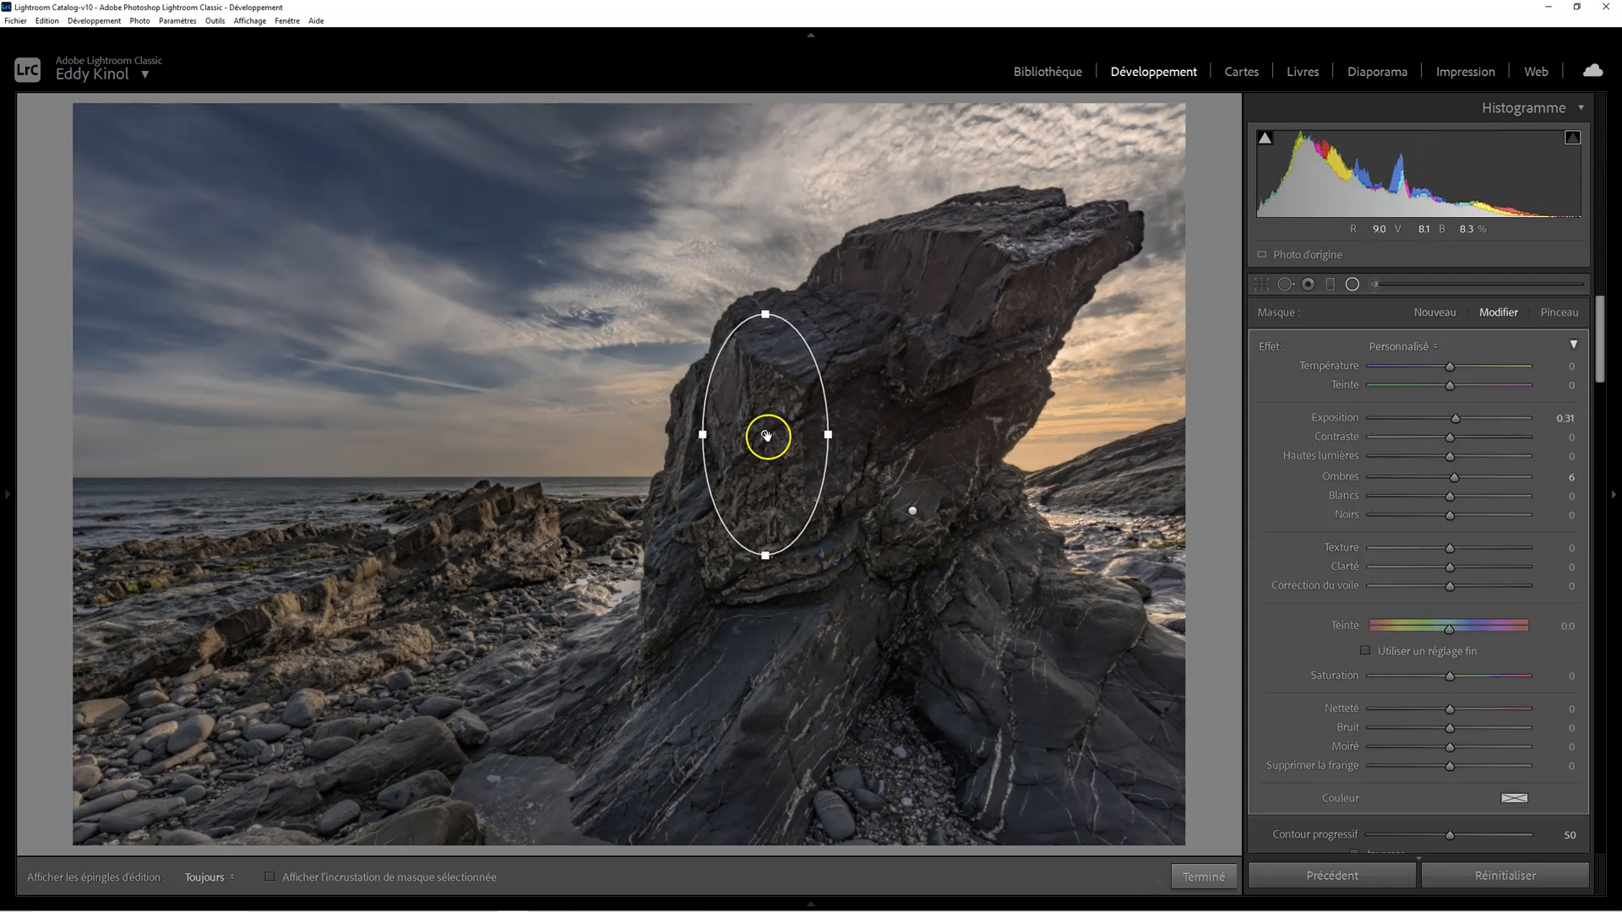
{"action": "left_click_drag", "start_coordinate": [769, 434], "coordinate": [772, 478]}
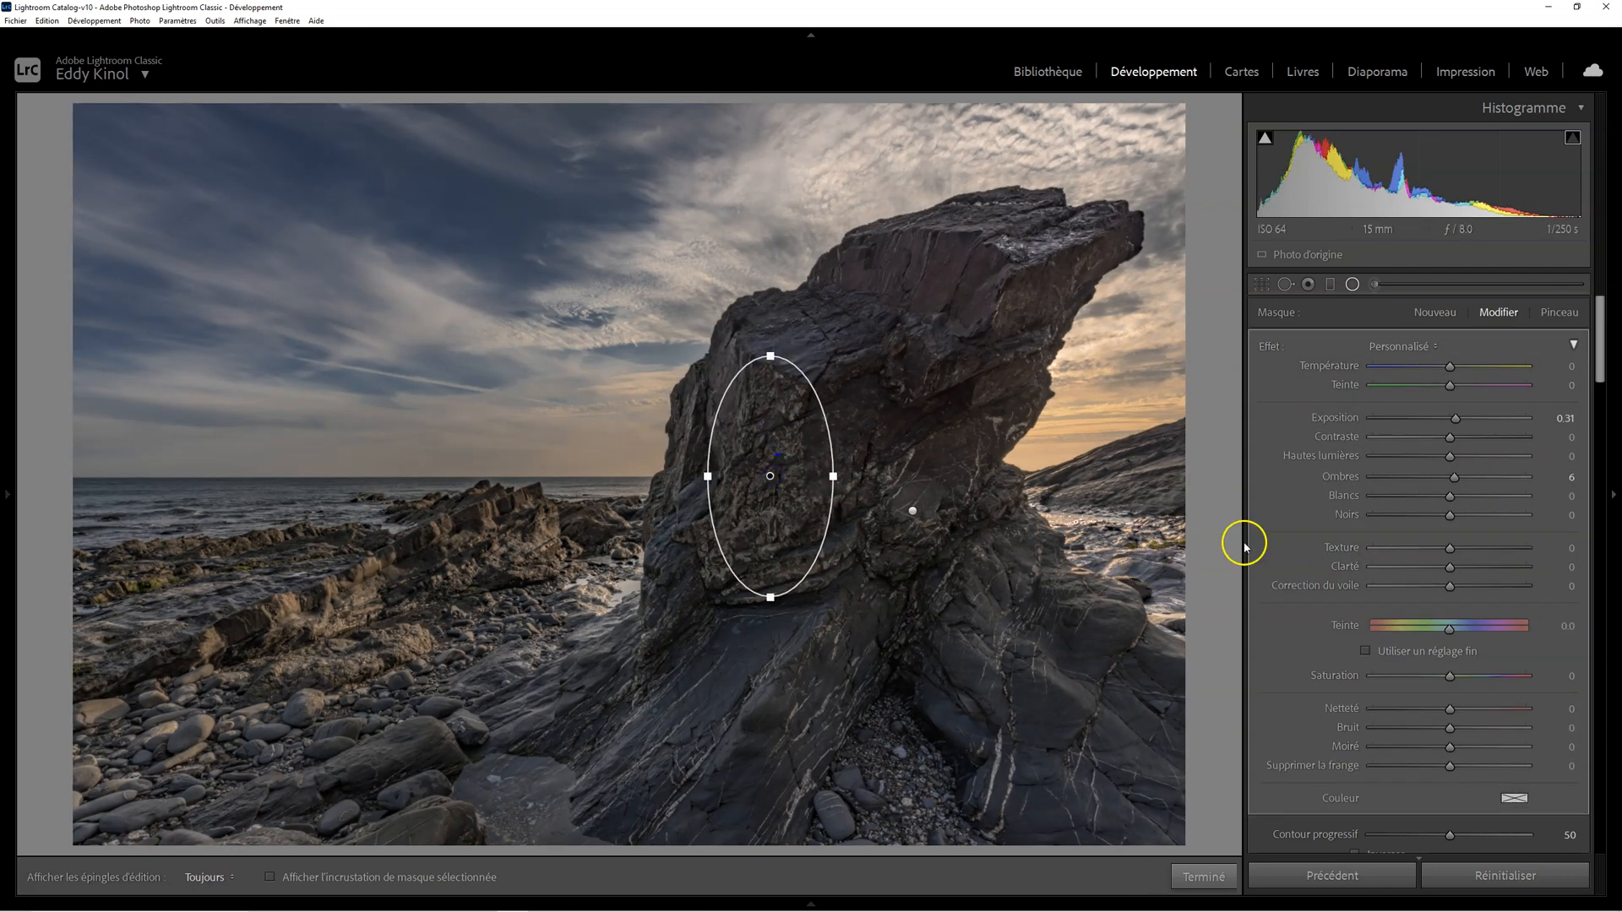
Step: Set the left-face radial filter's Exposition to 0.68 and Contour progressif to 100, and make its ellipse slightly taller and wider
{"action": "scroll", "coordinate": [1448, 517], "scroll_direction": "down", "scroll_amount": 3}
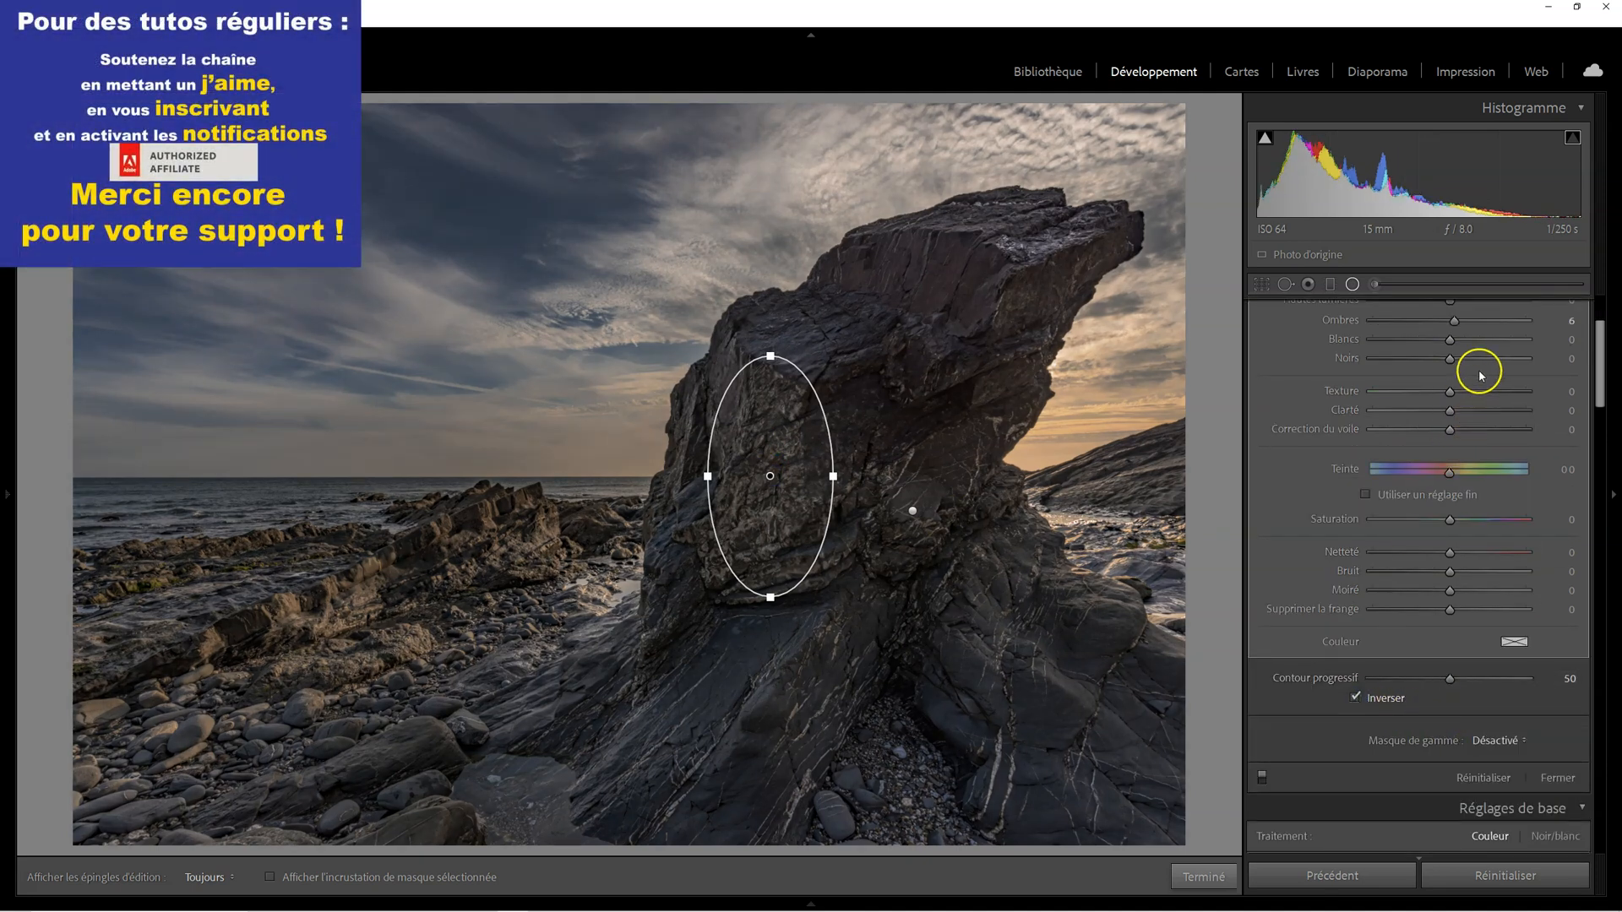
{"action": "scroll", "coordinate": [1455, 402], "scroll_direction": "up", "scroll_amount": 3}
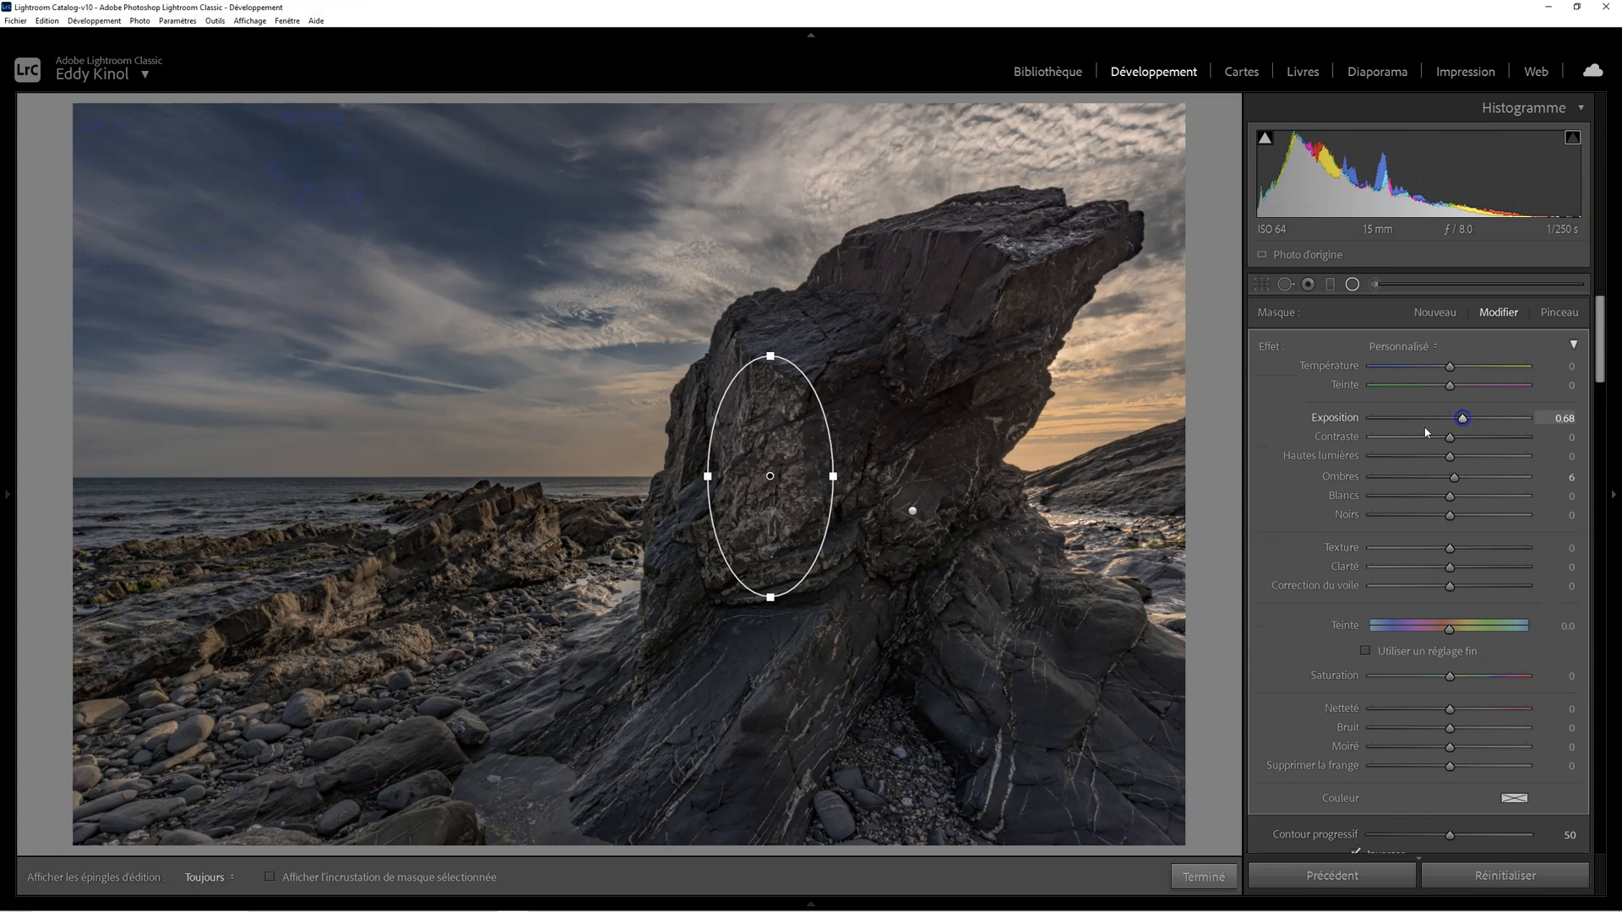
{"action": "left_click_drag", "start_coordinate": [771, 598], "coordinate": [777, 630]}
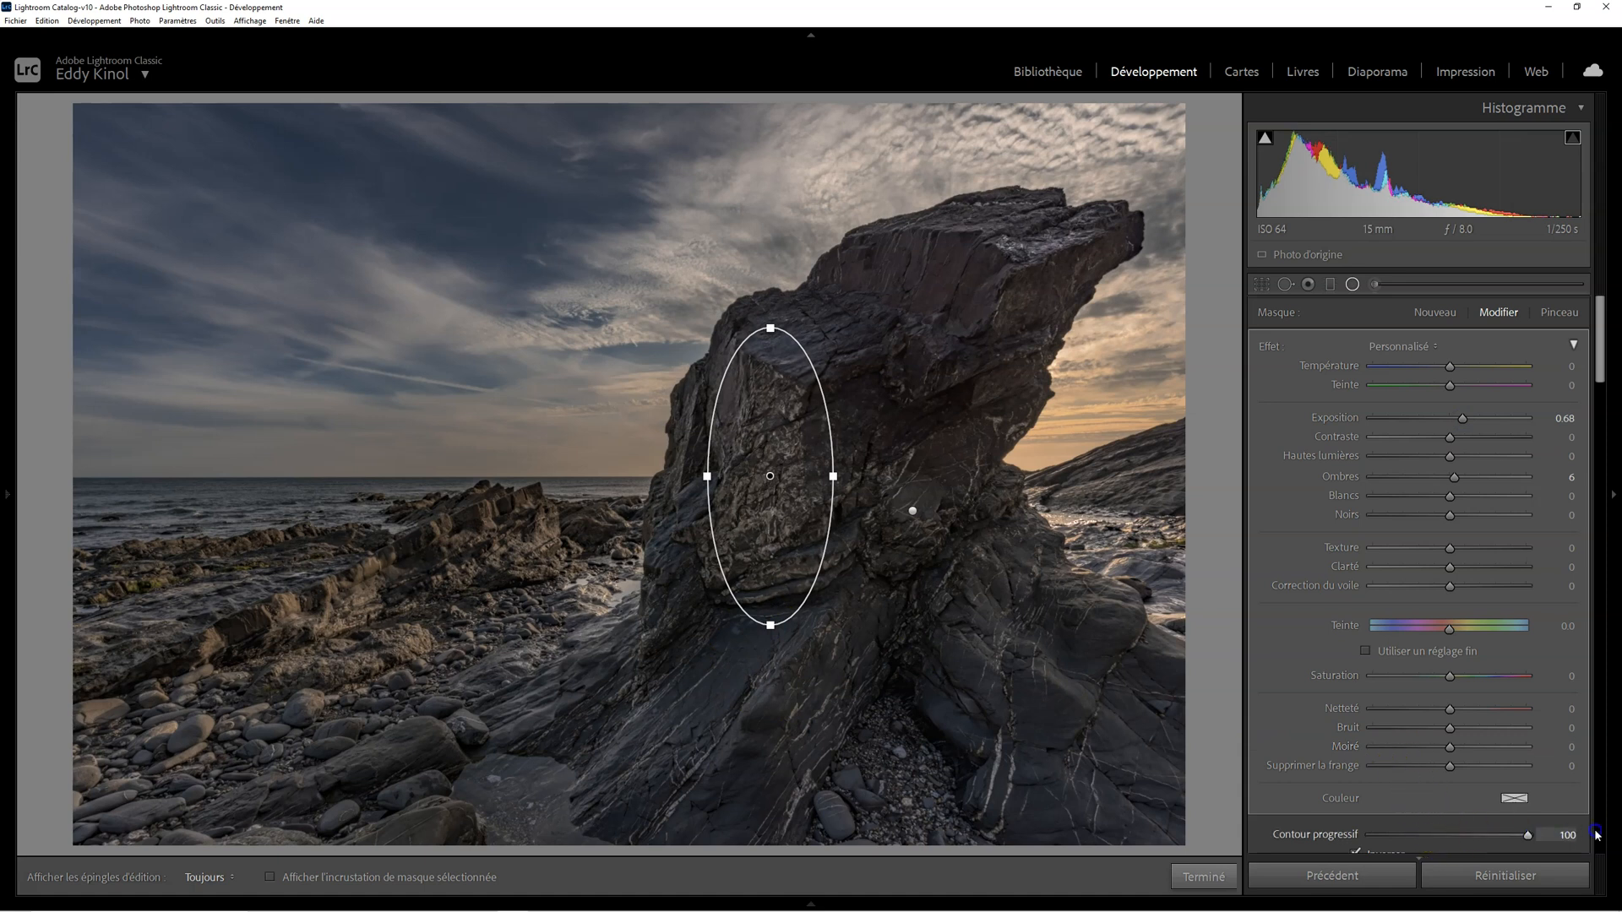
{"action": "left_click_drag", "start_coordinate": [835, 475], "coordinate": [852, 476]}
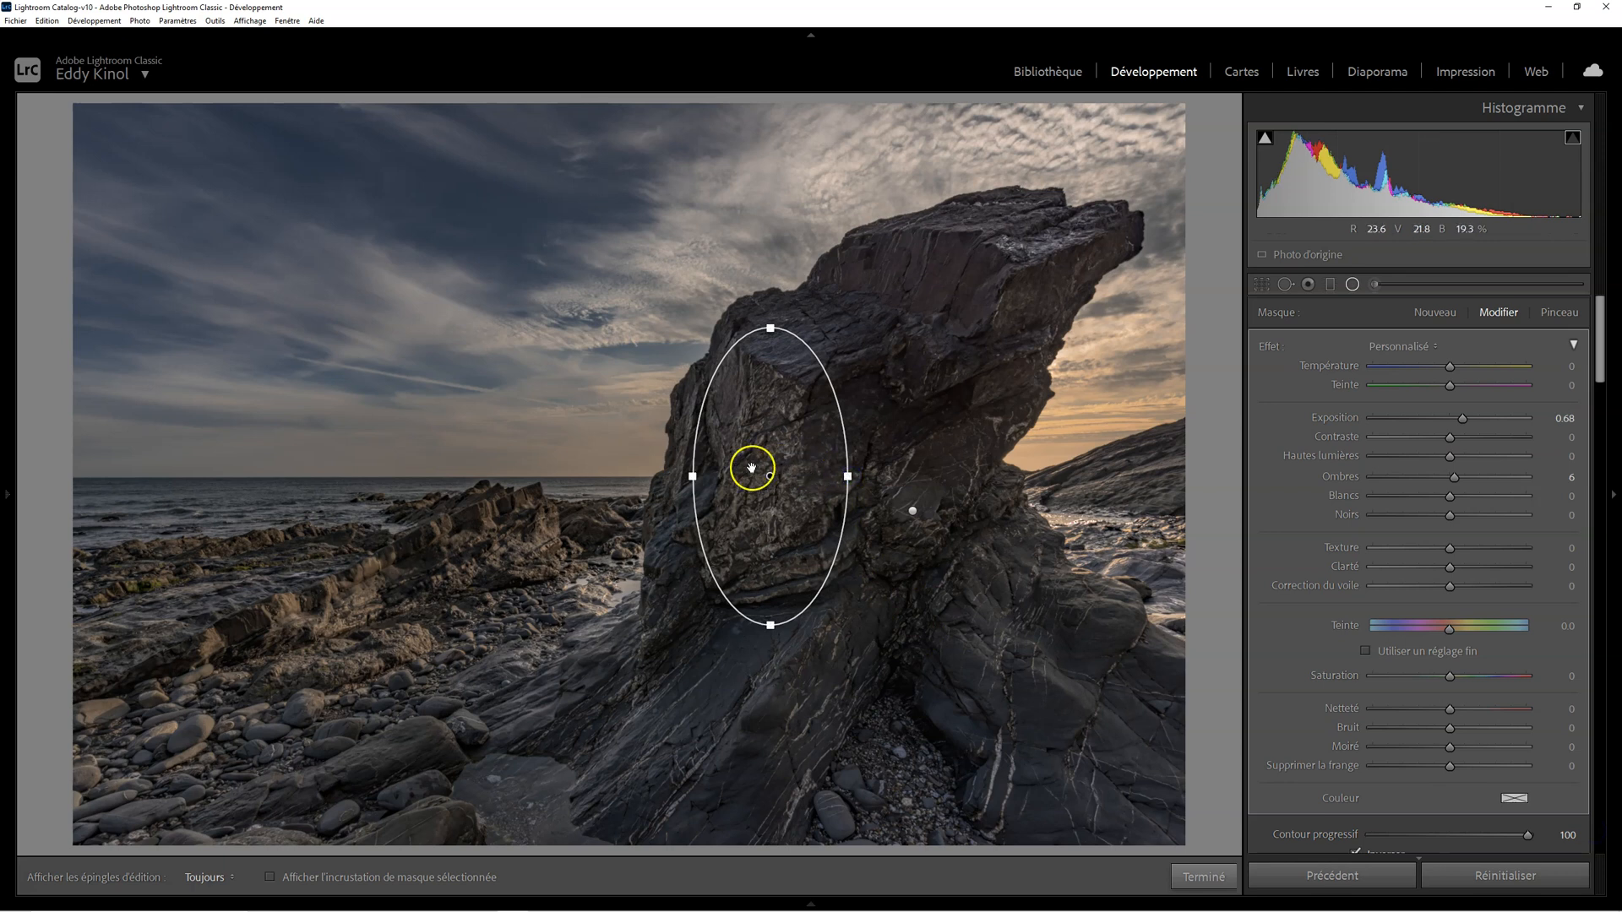
Step: Duplicate the left-face radial filter onto the rock's lower right base, tilt it along the slope and raise Exposition to 1.56
{"action": "left_click_drag", "start_coordinate": [772, 478], "coordinate": [1036, 663]}
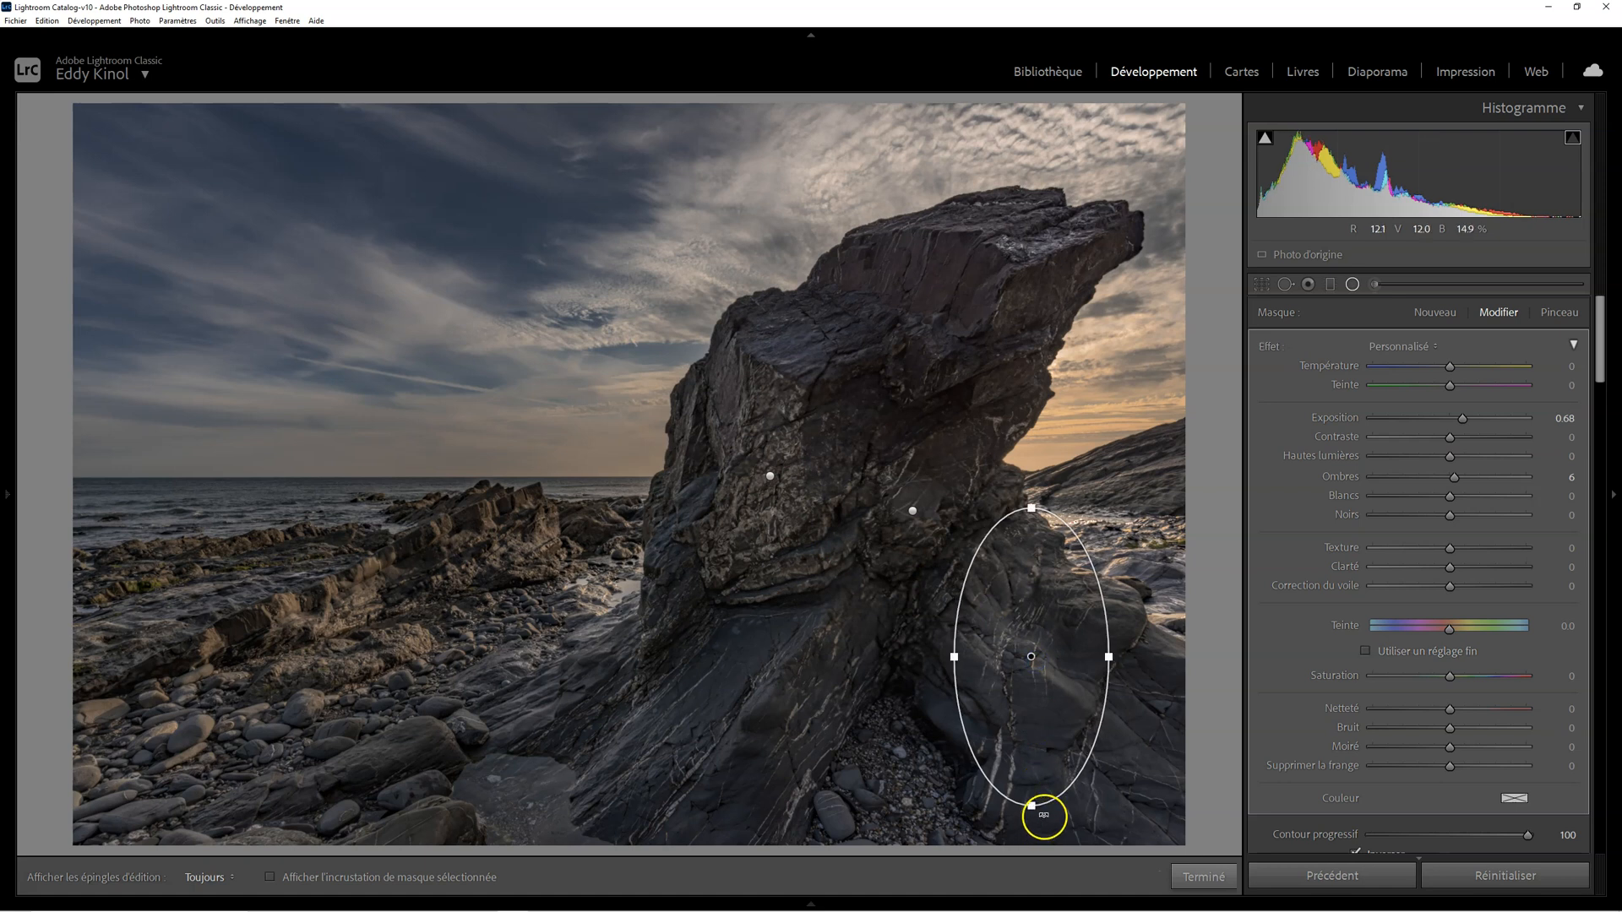
{"action": "left_click_drag", "start_coordinate": [1047, 828], "coordinate": [1115, 795]}
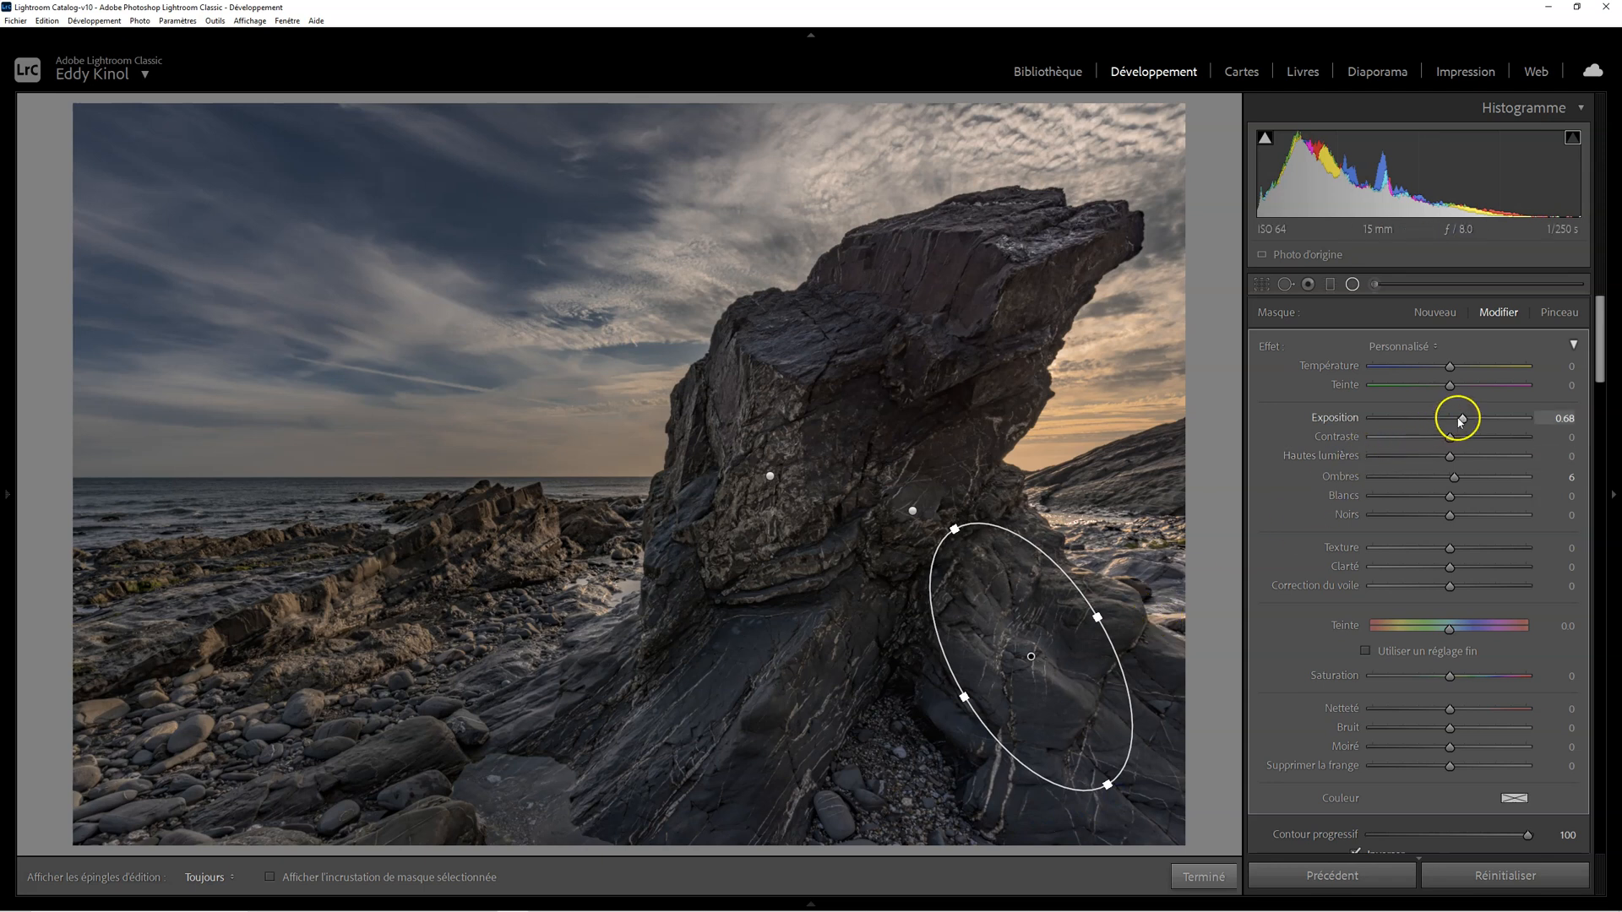
{"action": "left_click_drag", "start_coordinate": [1468, 423], "coordinate": [1479, 428]}
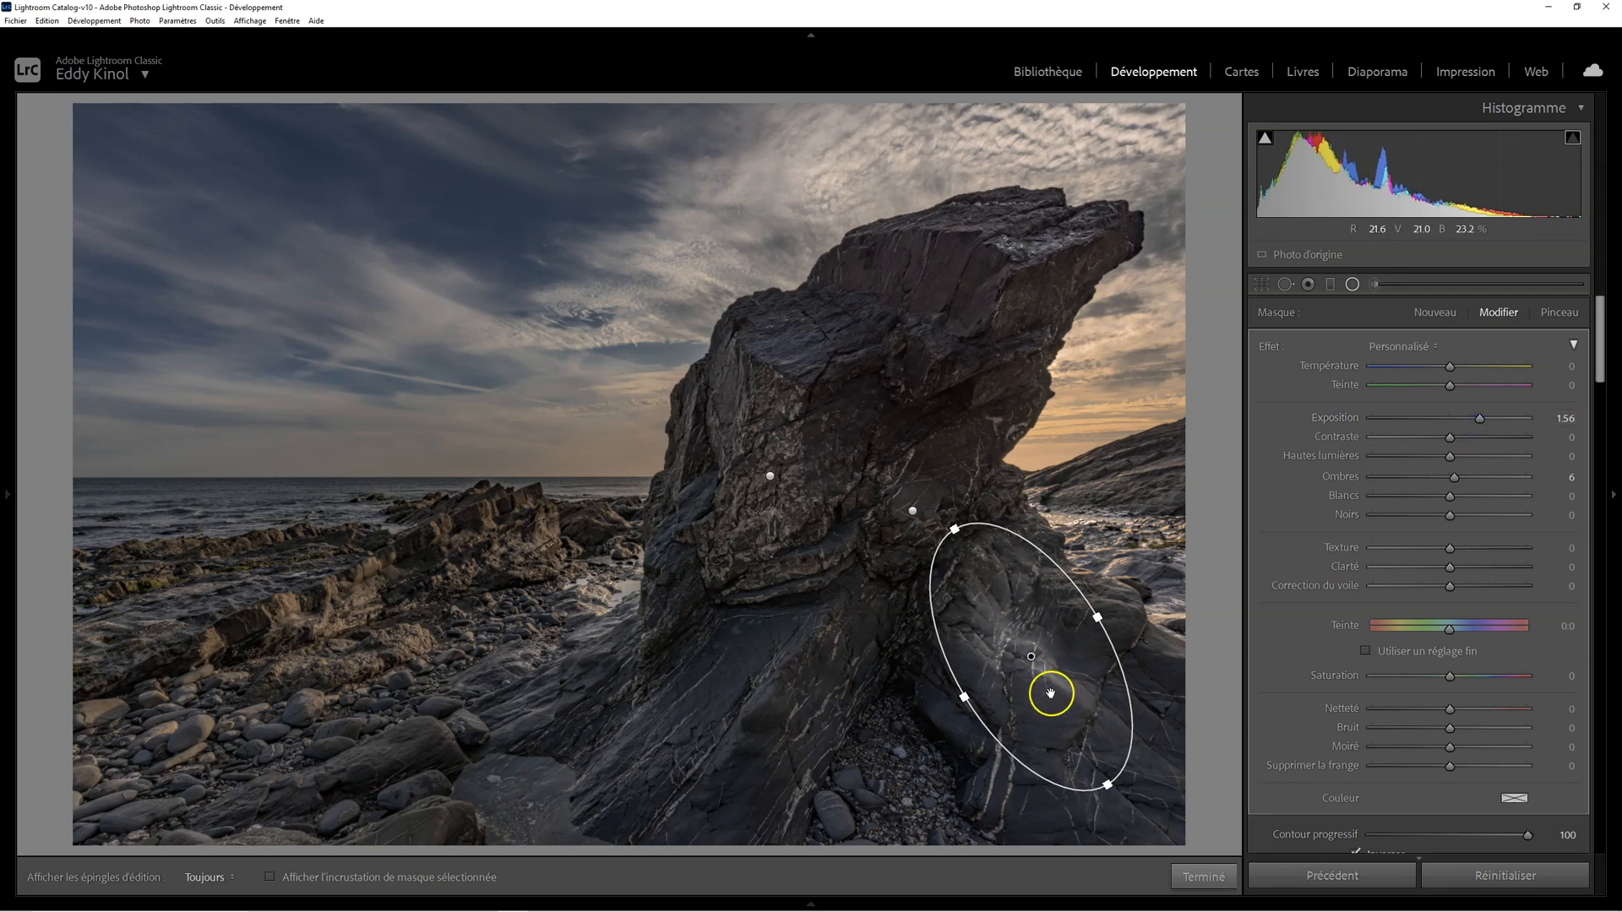
Step: Duplicate the lower-right radial filter onto the rock's lower left base, rotate and widen it, and set Exposition to 1.70
{"action": "left_click", "coordinate": [1031, 664], "text": "ctrl+alt"}
{"action": "left_click_drag", "start_coordinate": [1031, 664], "coordinate": [703, 693]}
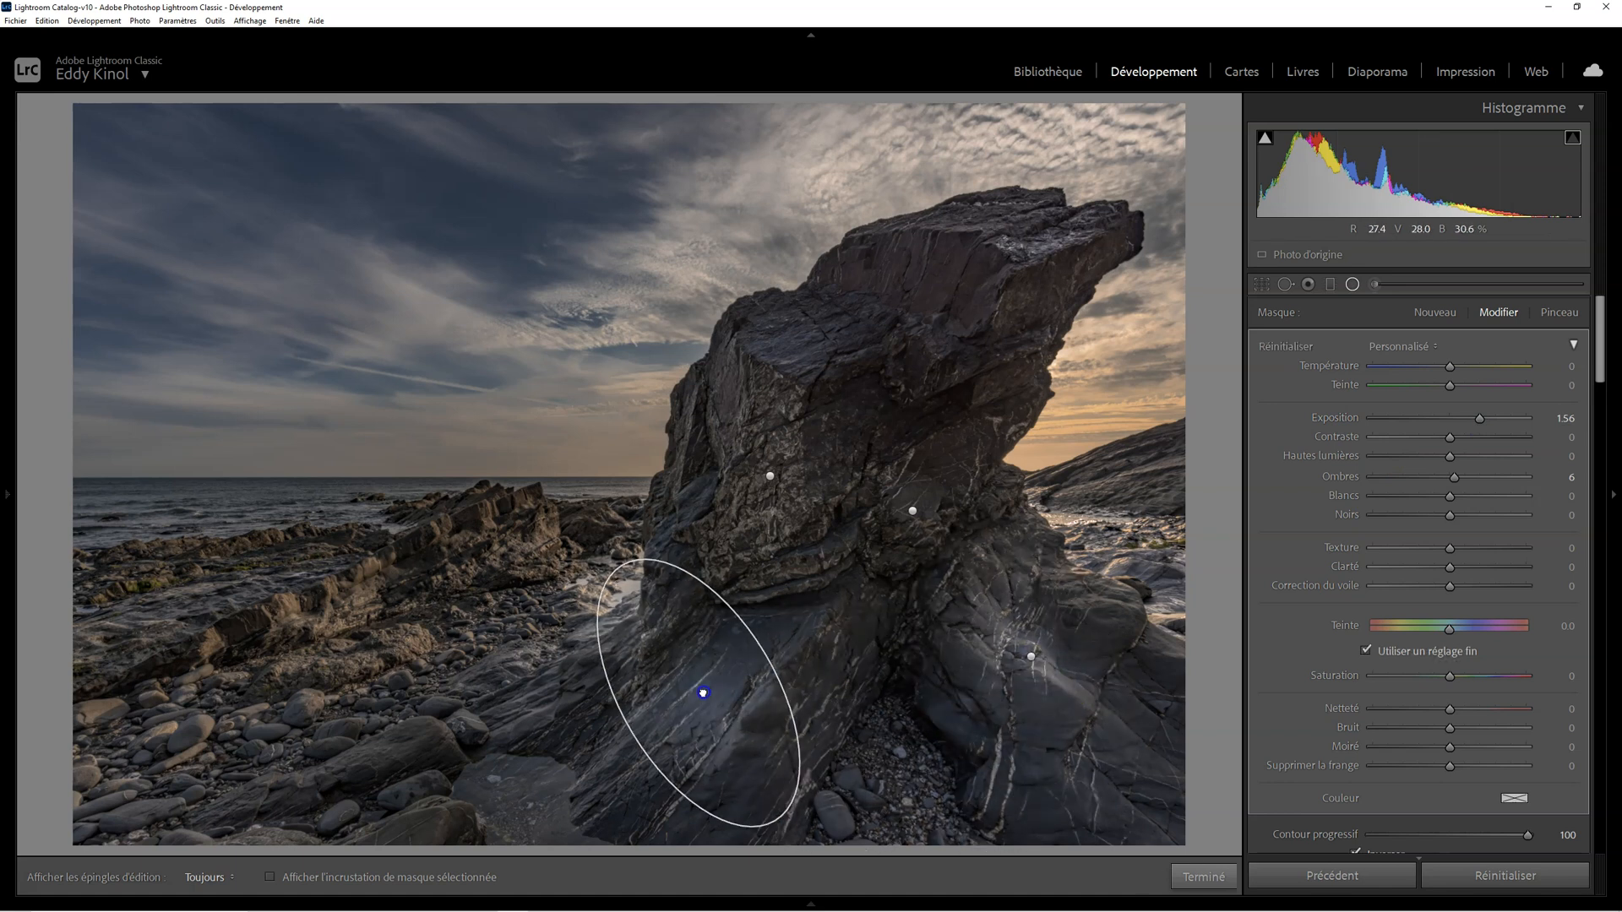
{"action": "left_click_drag", "start_coordinate": [770, 655], "coordinate": [913, 568]}
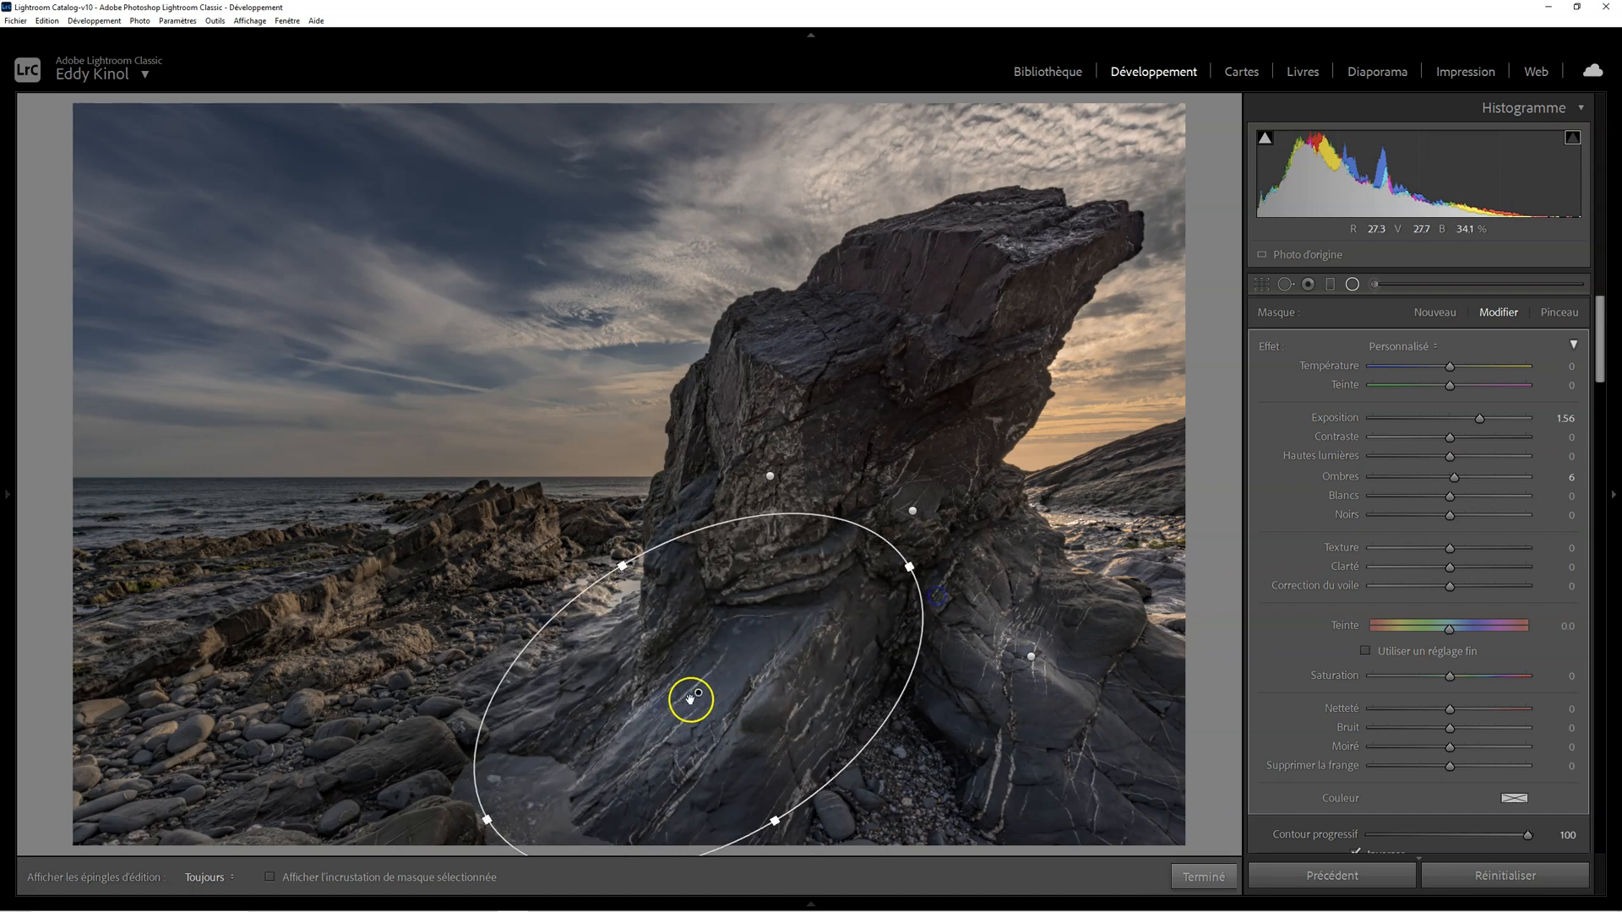
{"action": "left_click_drag", "start_coordinate": [696, 694], "coordinate": [545, 720]}
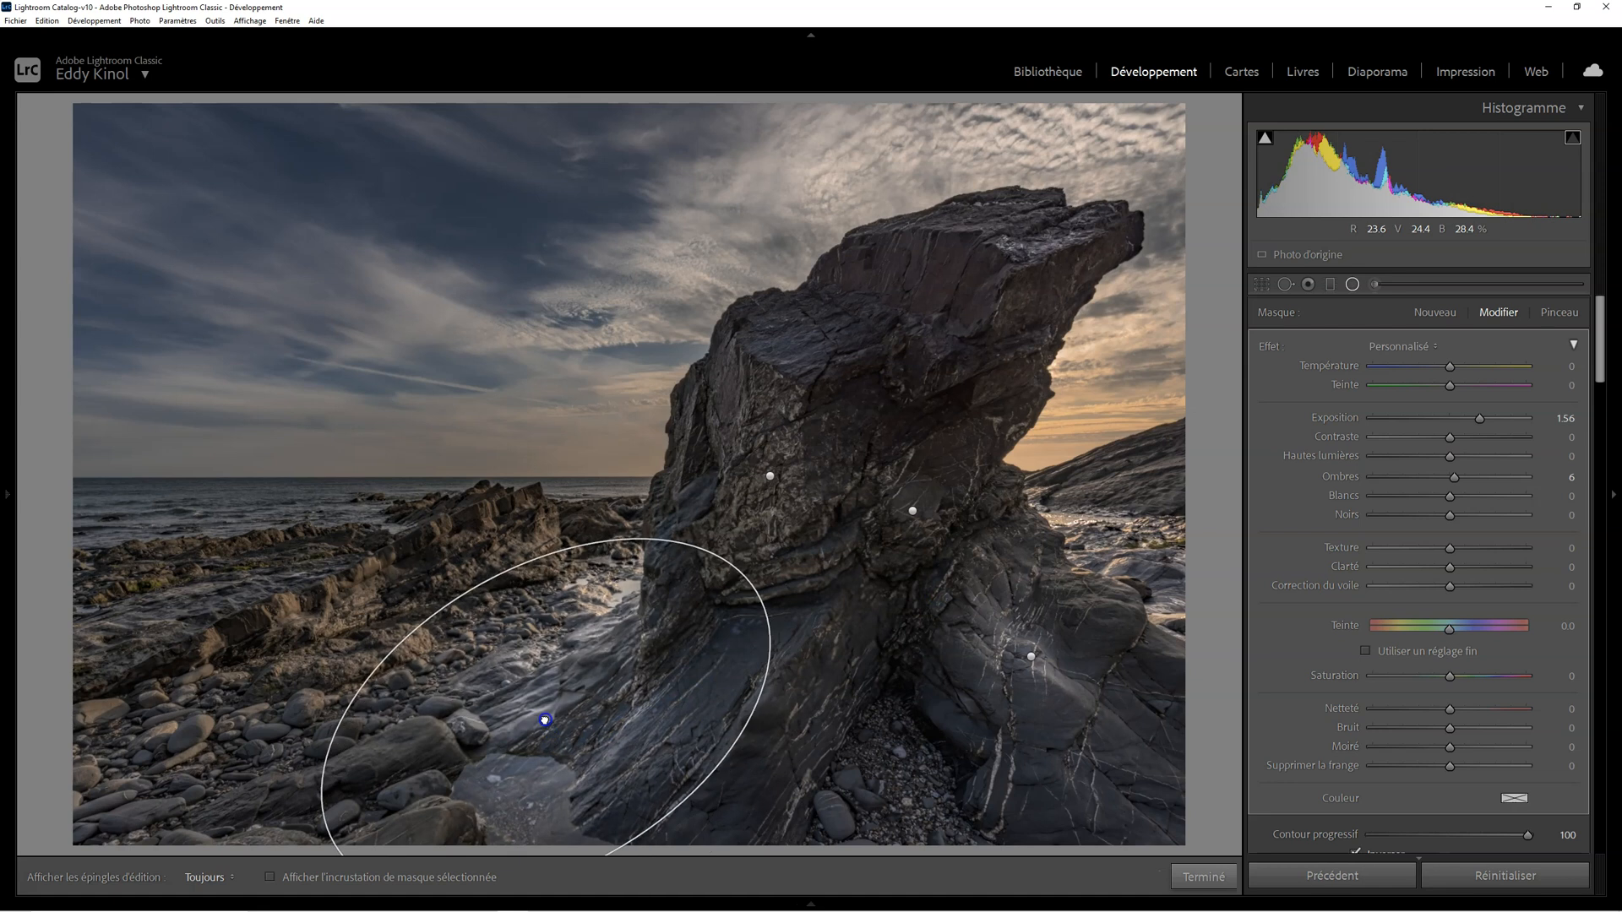
{"action": "scroll", "coordinate": [1430, 785], "scroll_direction": "down", "scroll_amount": 3}
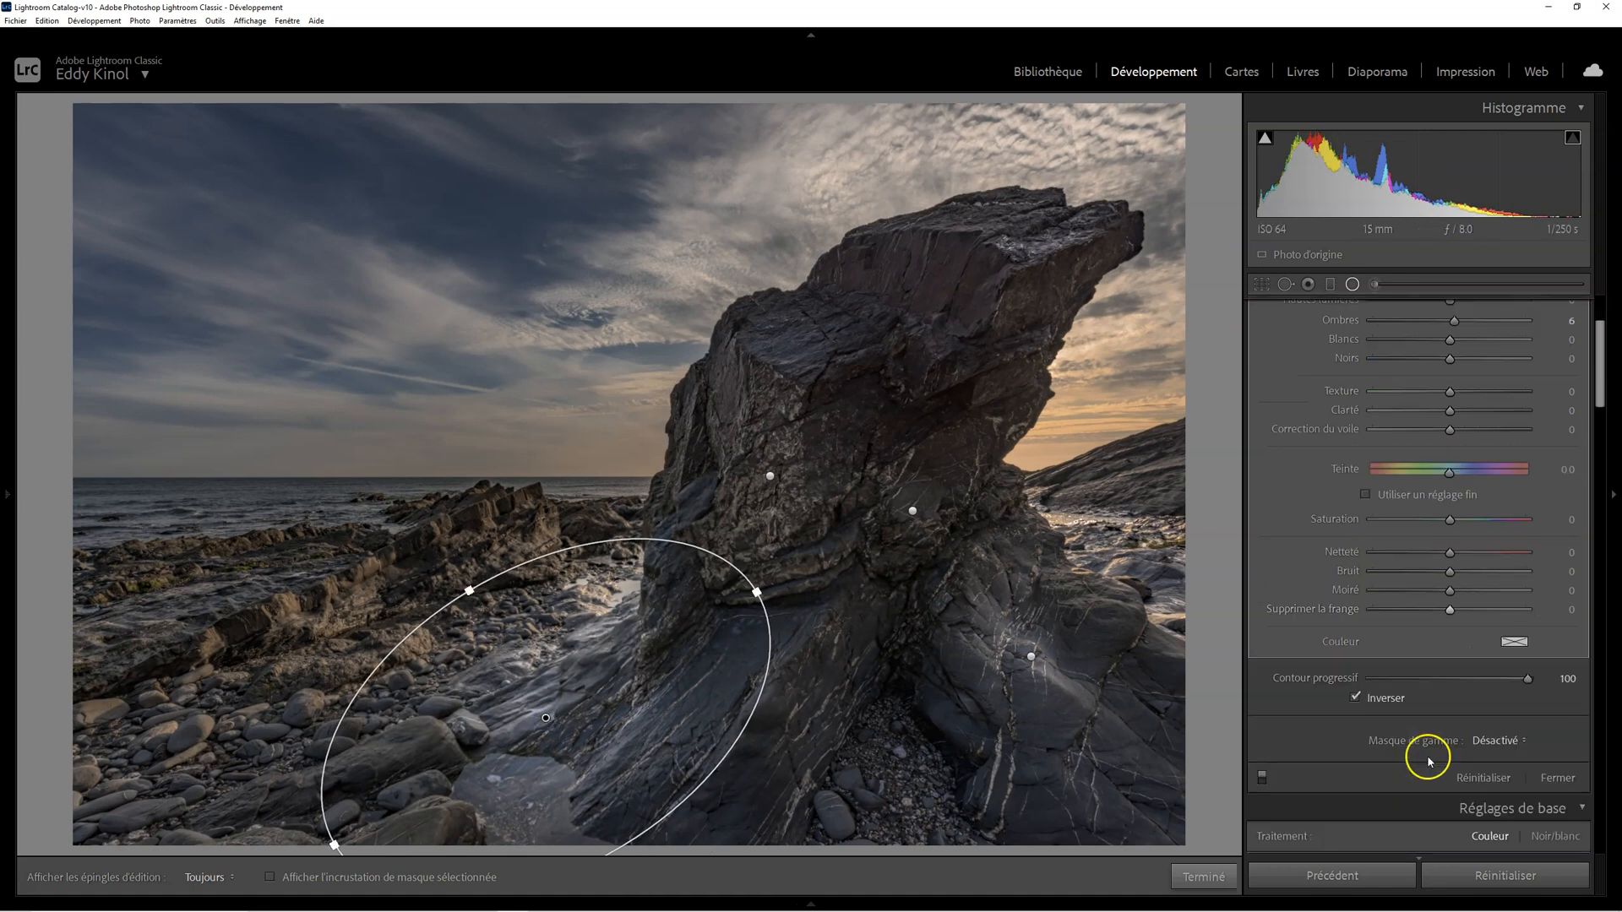
{"action": "scroll", "coordinate": [1443, 706], "scroll_direction": "up", "scroll_amount": 3}
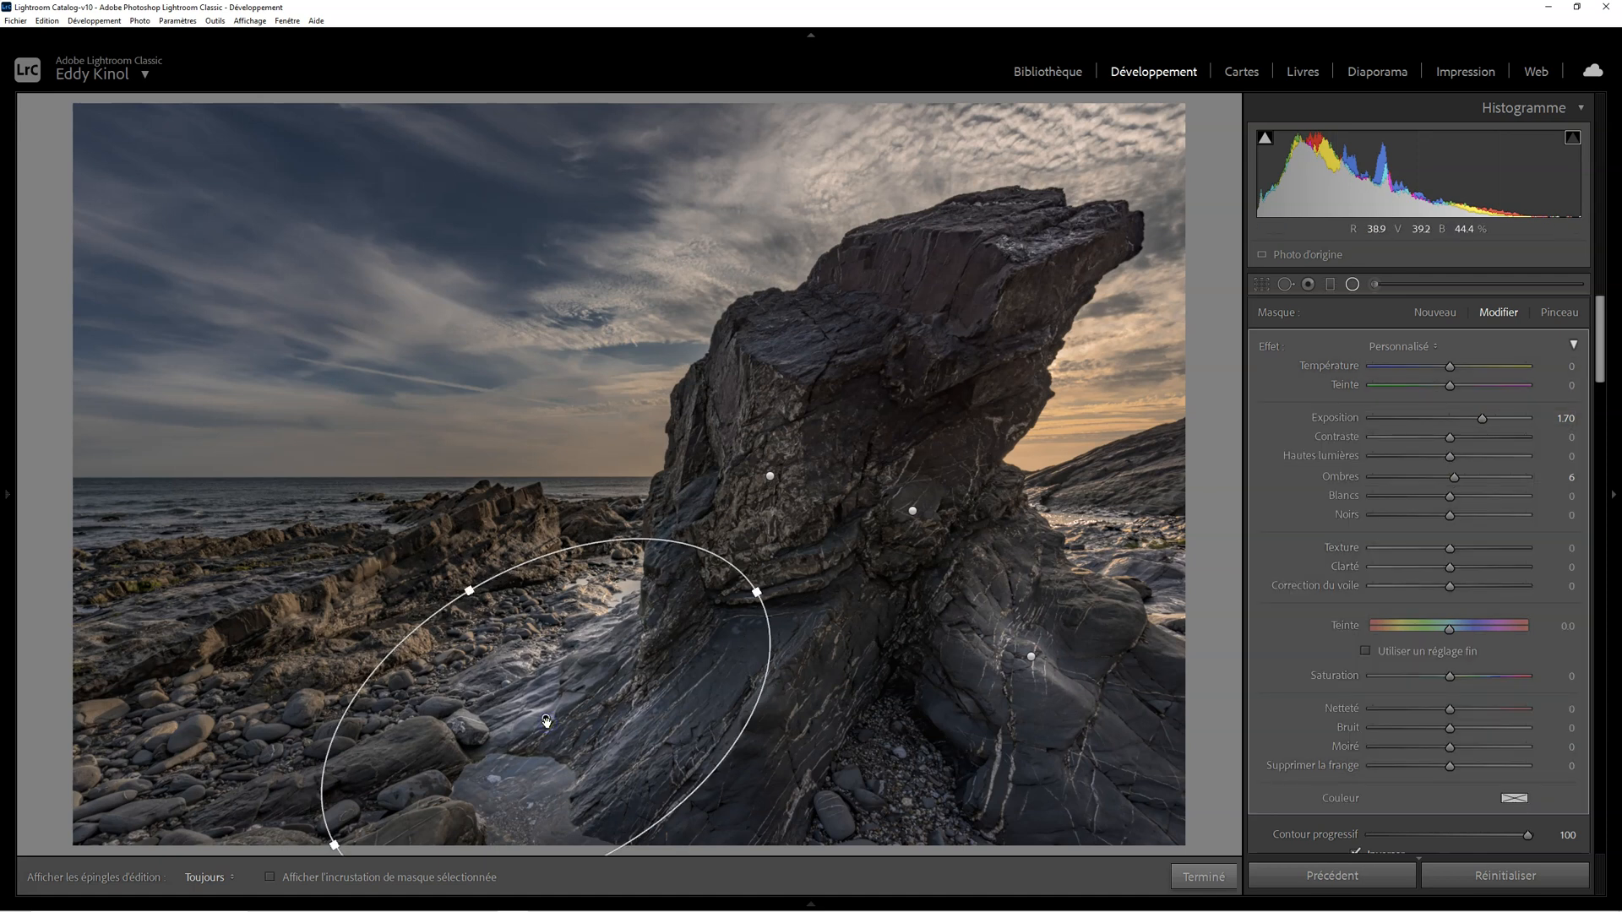
Step: Duplicate the lower-left radial filter onto the rock's top, shrink it to fit, lower Exposition to about 1.27 and close the filter
{"action": "mouse_move", "coordinate": [547, 720]}
{"action": "left_click_drag", "start_coordinate": [546, 721], "coordinate": [910, 322]}
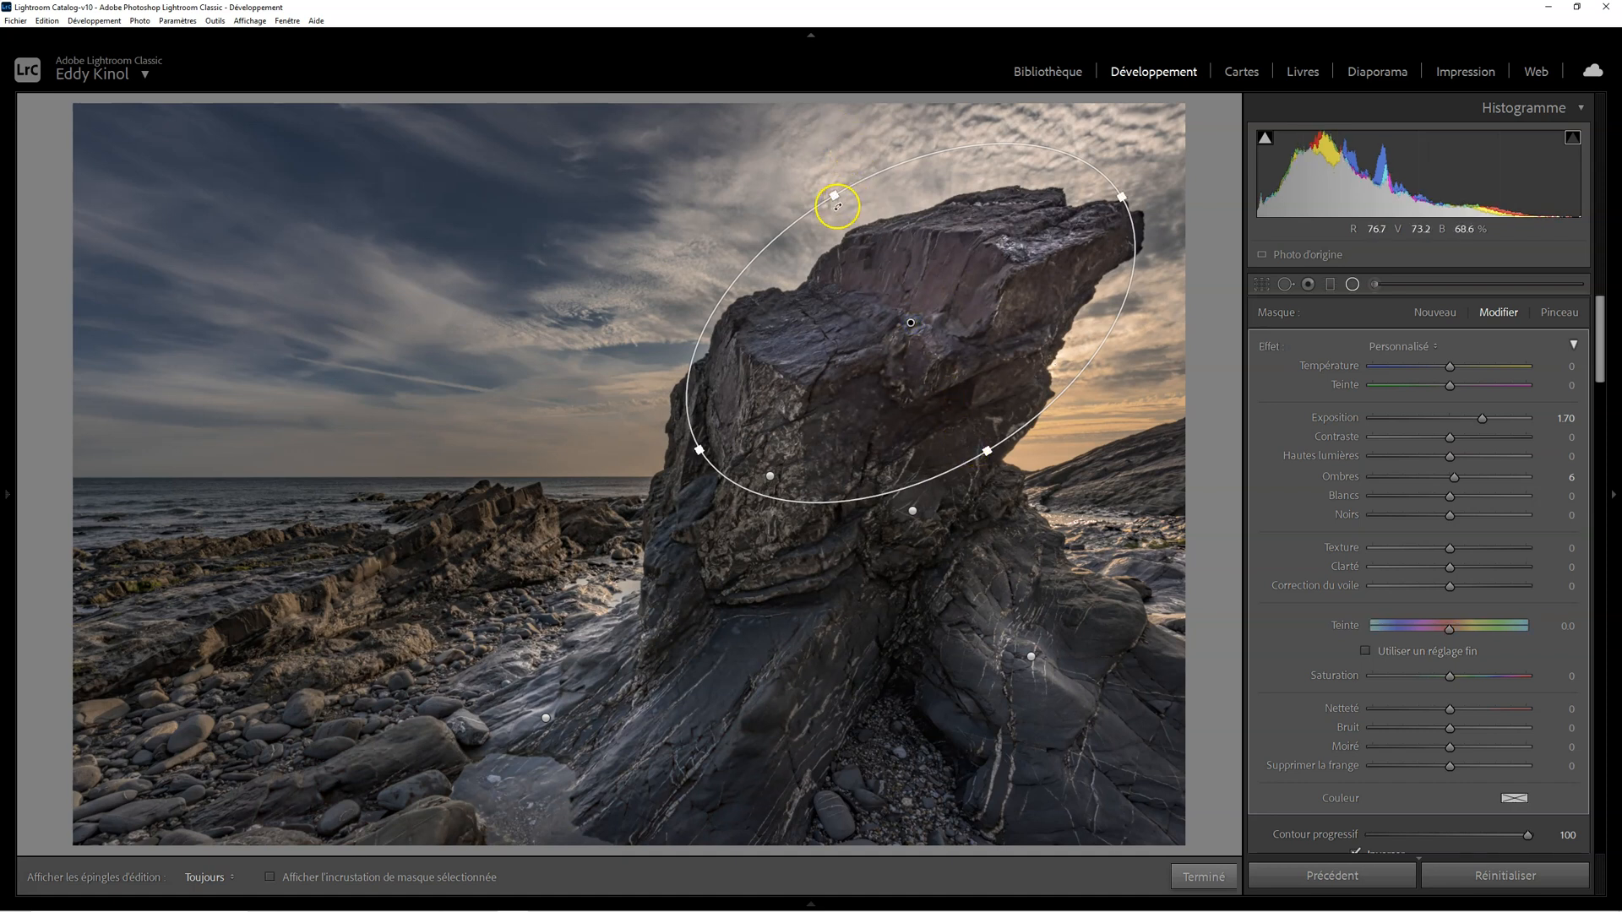
{"action": "left_click_drag", "start_coordinate": [833, 196], "coordinate": [861, 240]}
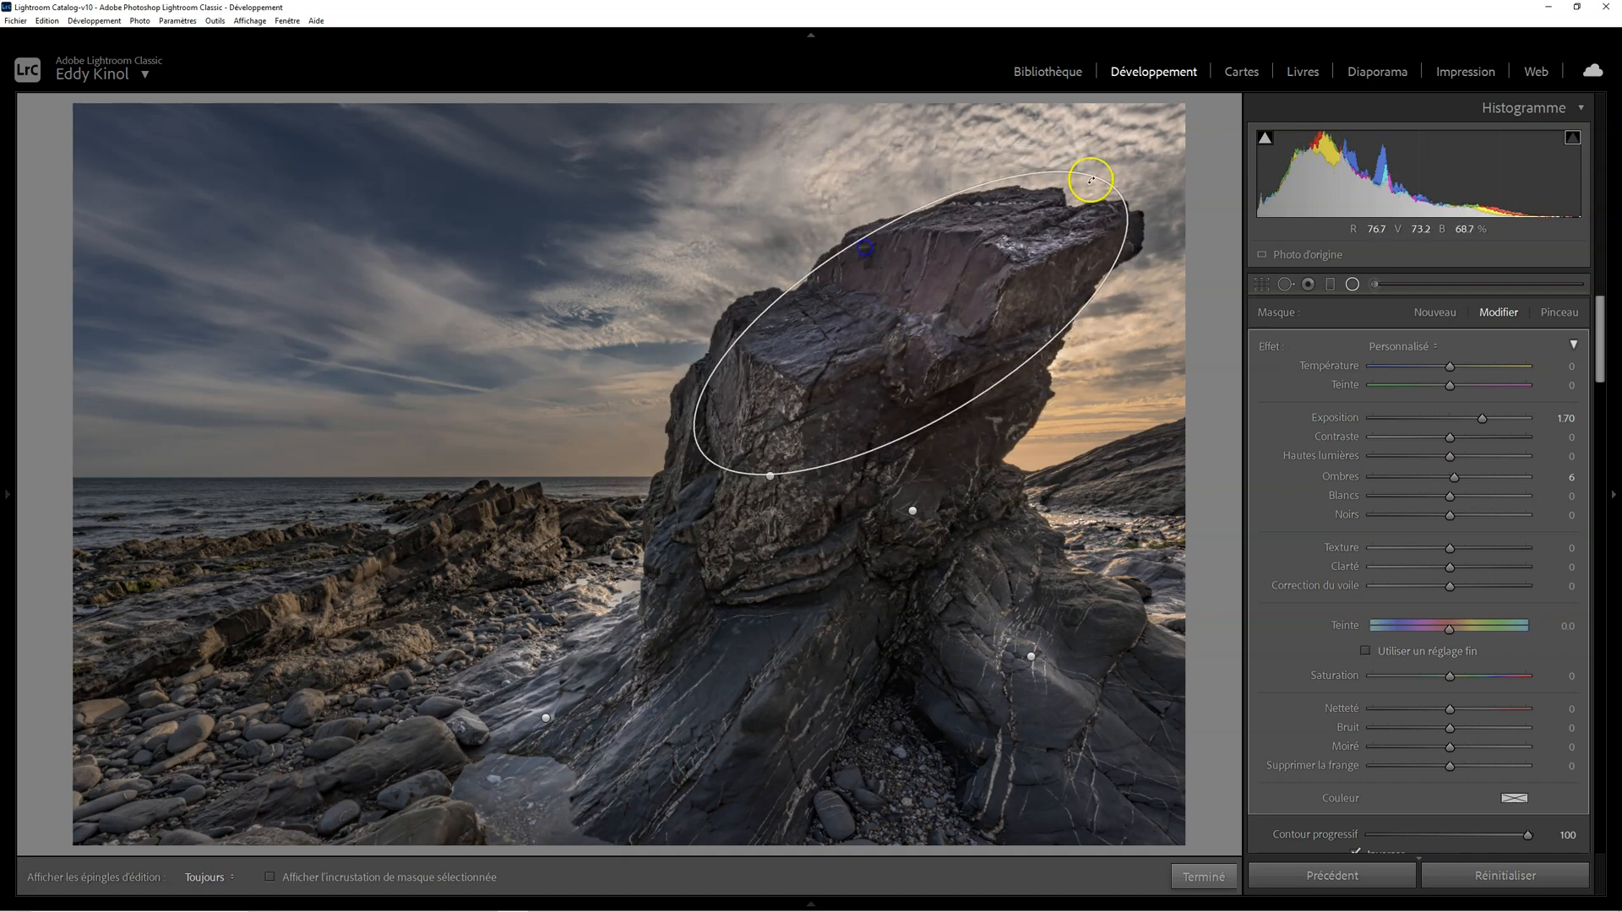
{"action": "mouse_move", "coordinate": [1101, 223]}
{"action": "left_mouse_down"}
{"action": "mouse_move", "coordinate": [1084, 249]}
{"action": "mouse_move", "coordinate": [1084, 225]}
{"action": "left_mouse_up"}
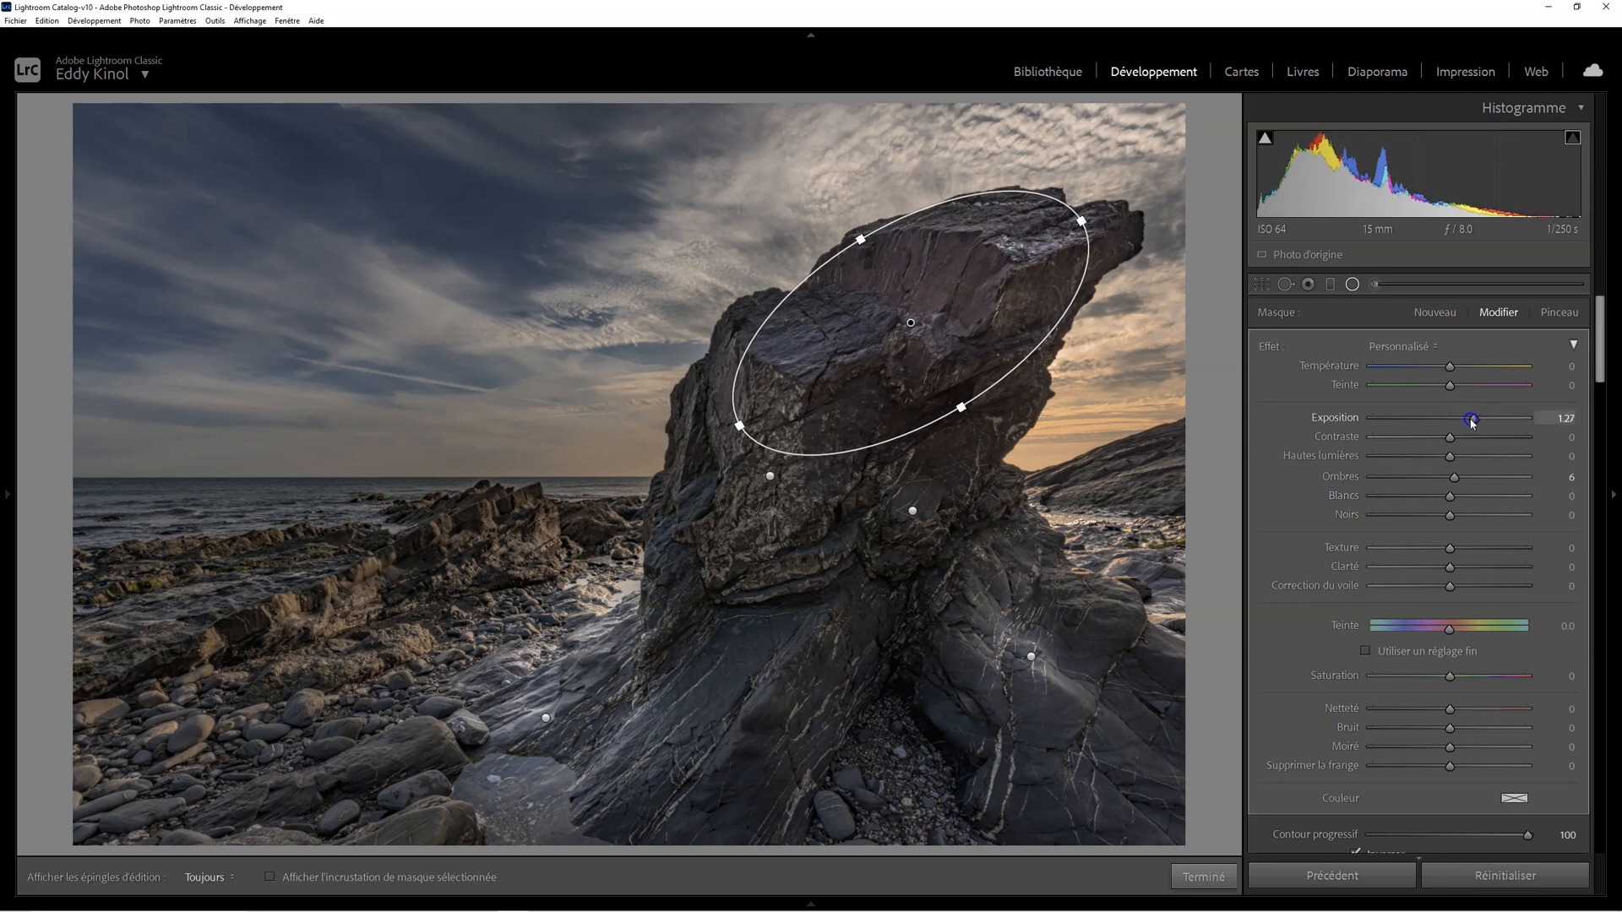
{"action": "left_click", "coordinate": [1476, 452]}
{"action": "scroll", "coordinate": [1508, 749], "scroll_direction": "down", "scroll_amount": 3}
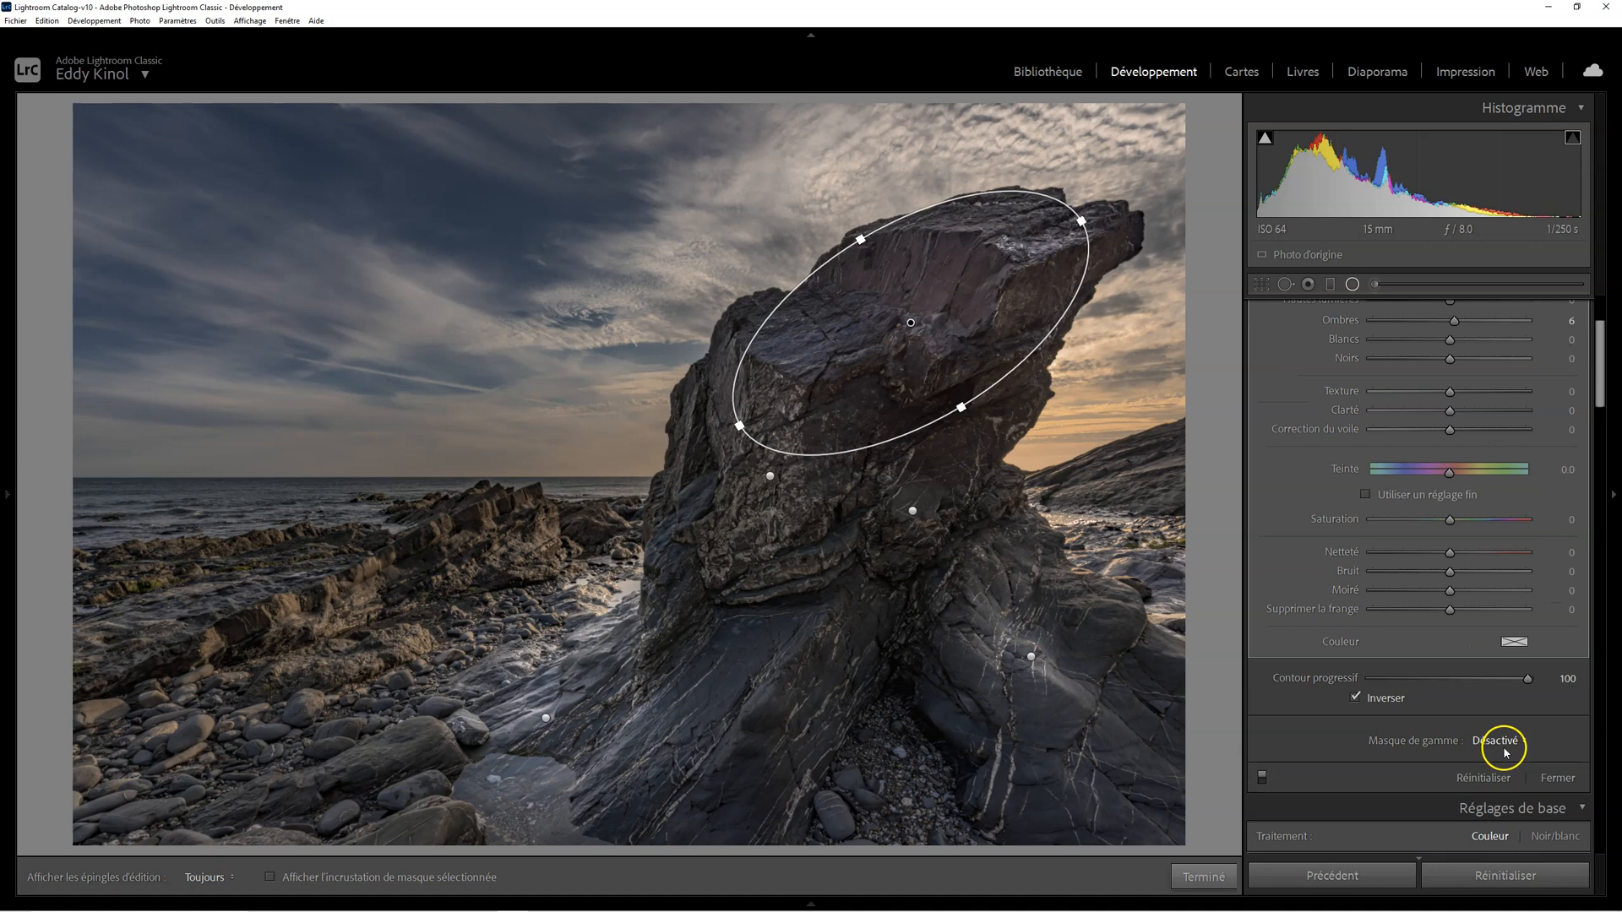
{"action": "left_click", "coordinate": [1558, 779]}
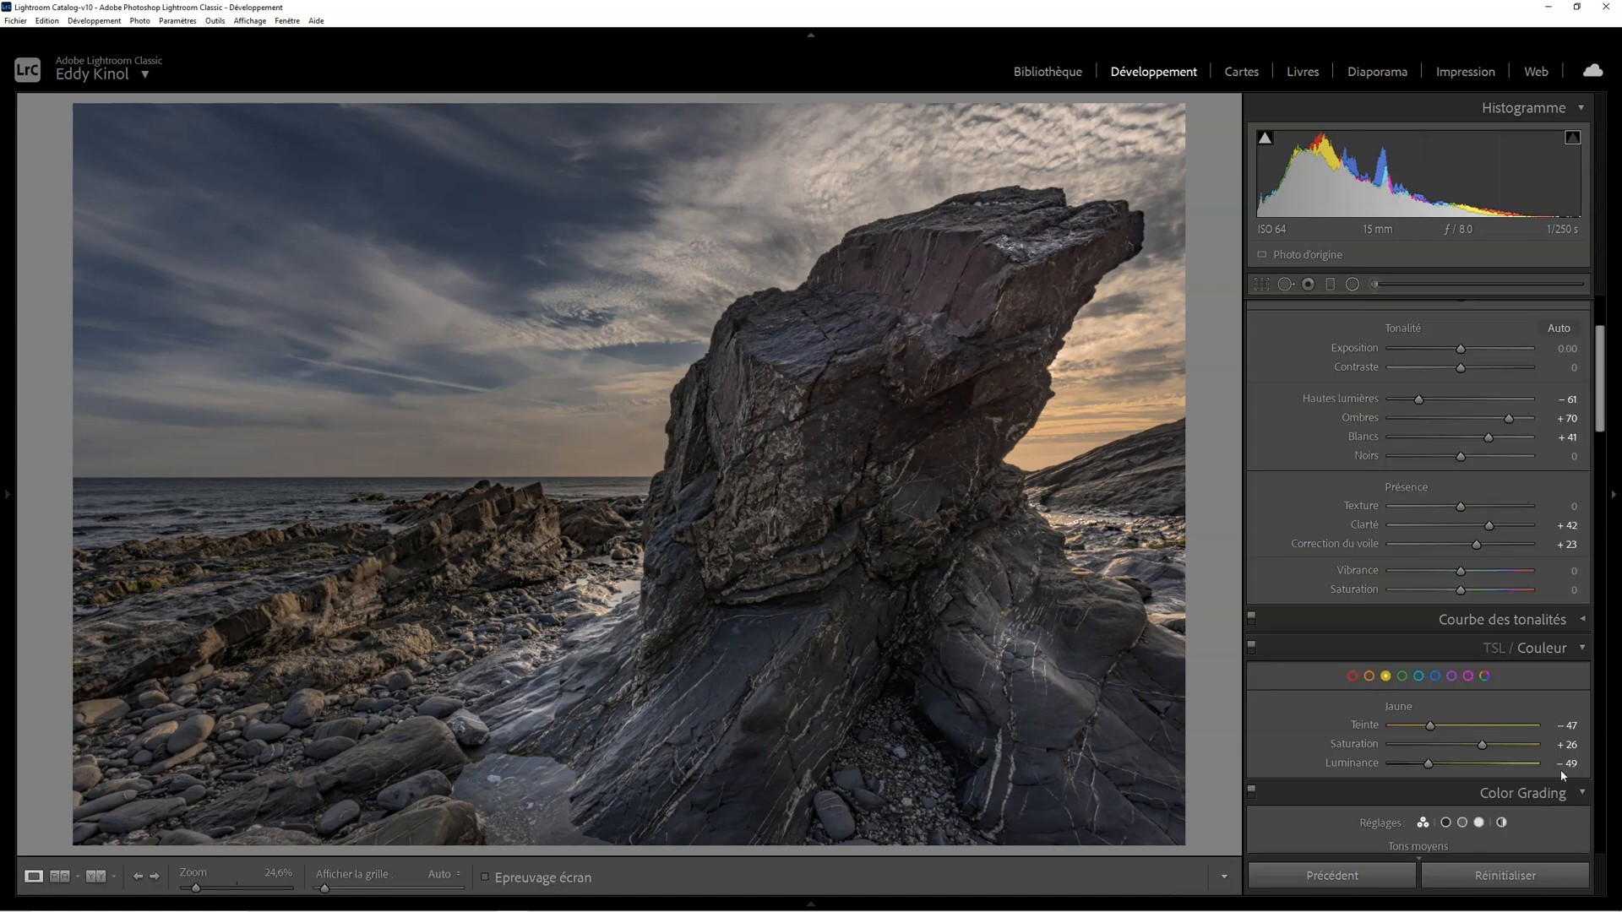
Step: Compare the developed photo with its original version, switching between the before and after views
{"action": "key", "text": "backslash"}
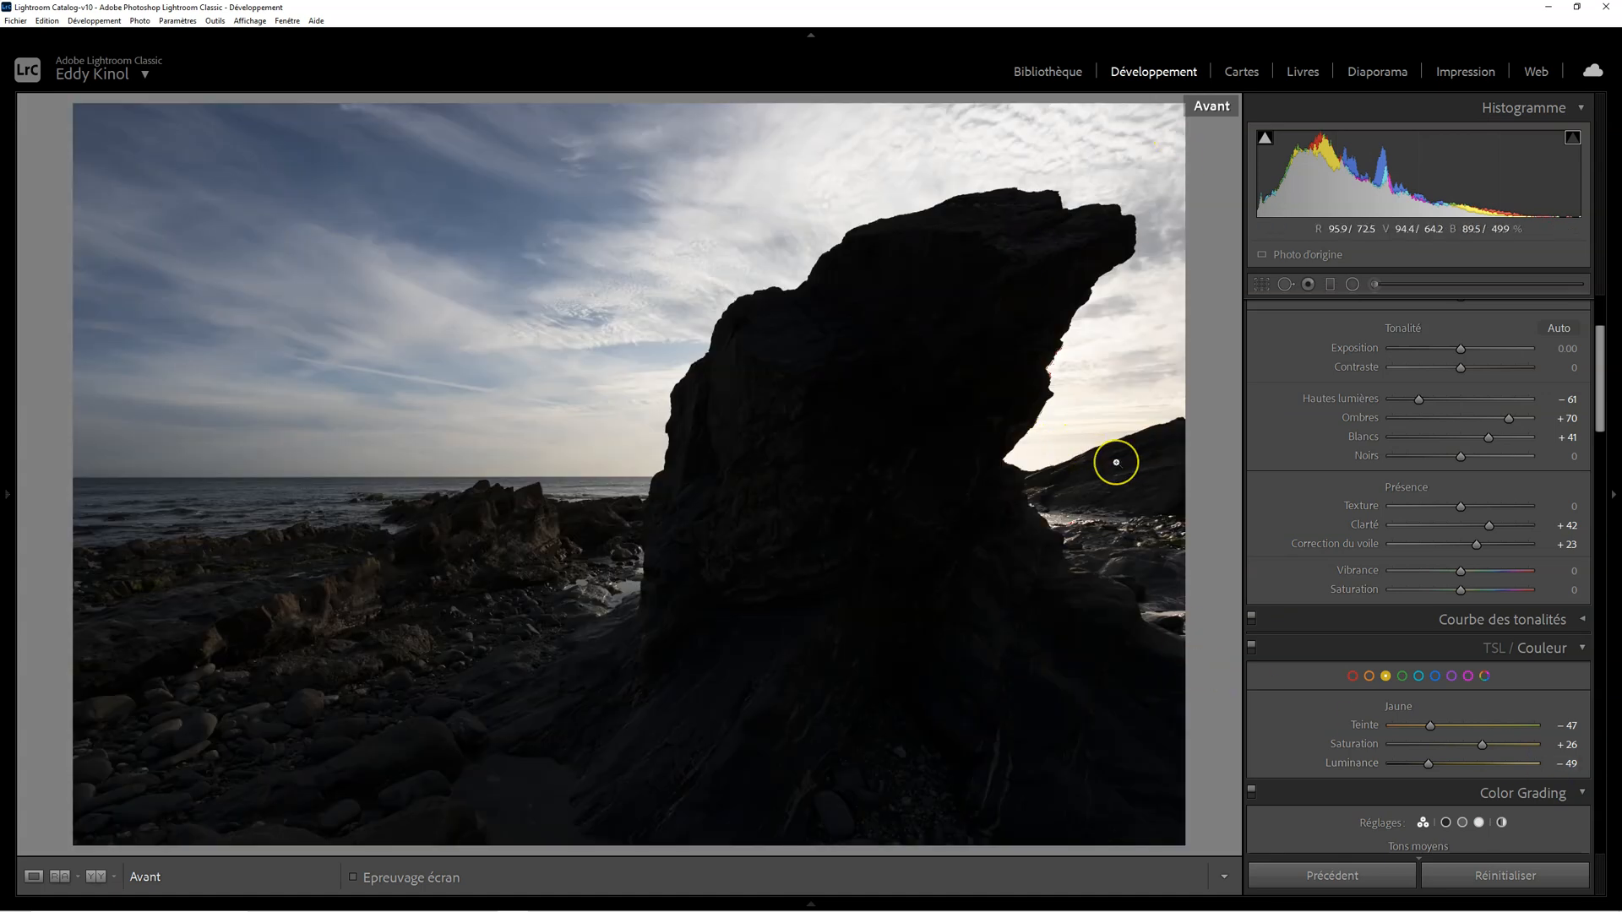
{"action": "key", "text": "backslash"}
{"action": "key", "text": "backslash"}
{"action": "key", "text": "backslash"}
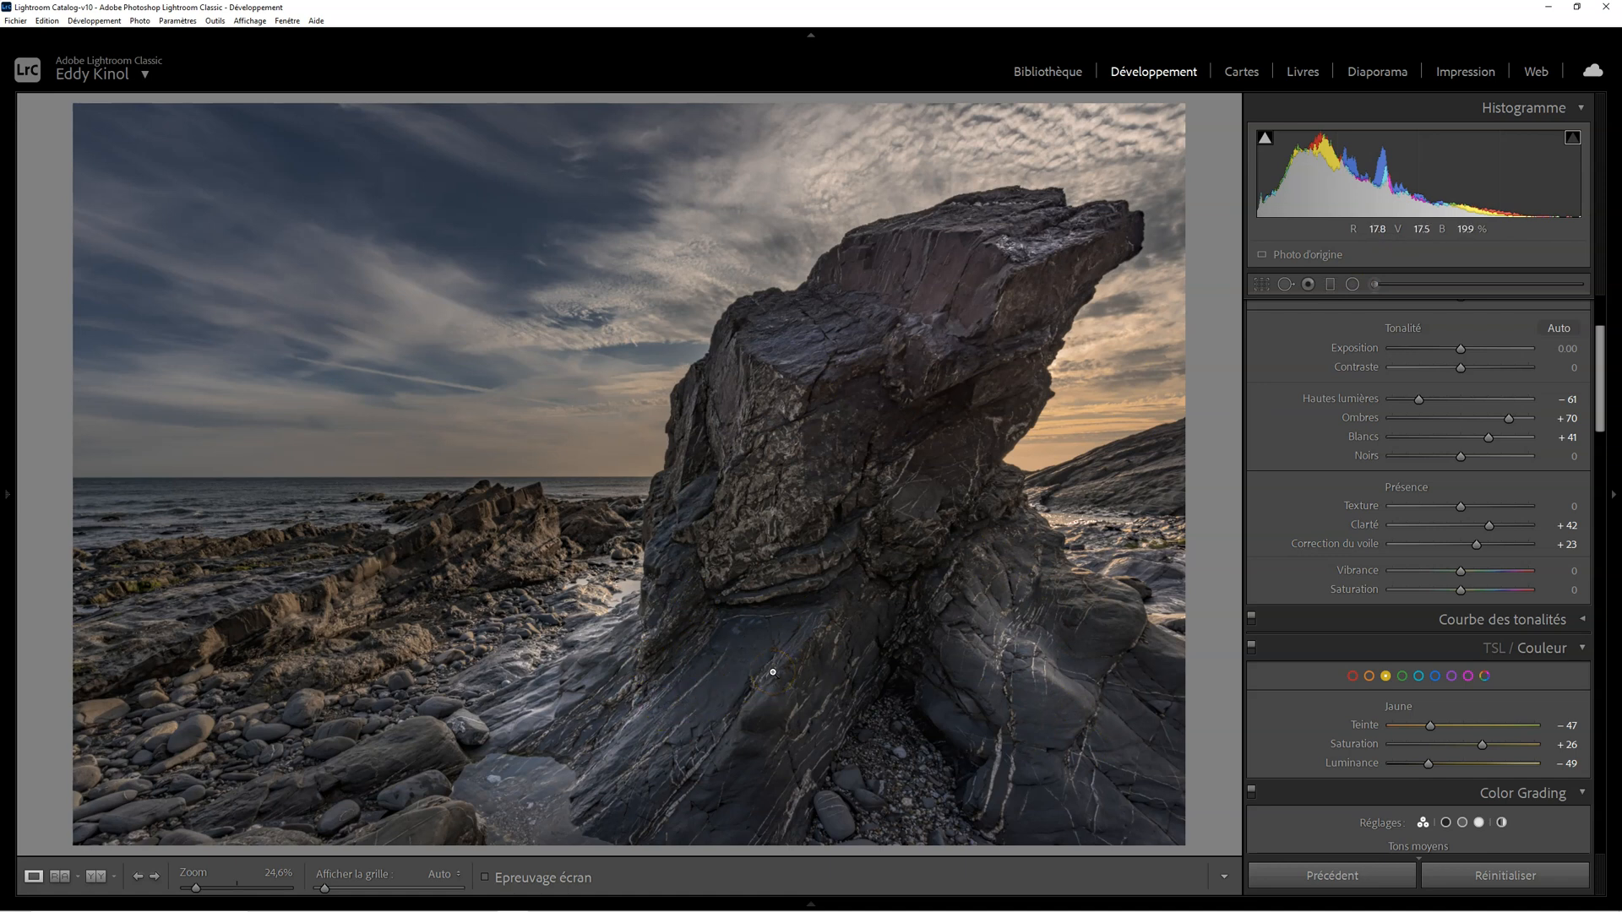
Step: Set the basic adjustments to Vibrance +27, Saturation −14 and Température 6537
{"action": "left_click_drag", "start_coordinate": [1464, 573], "coordinate": [1482, 572]}
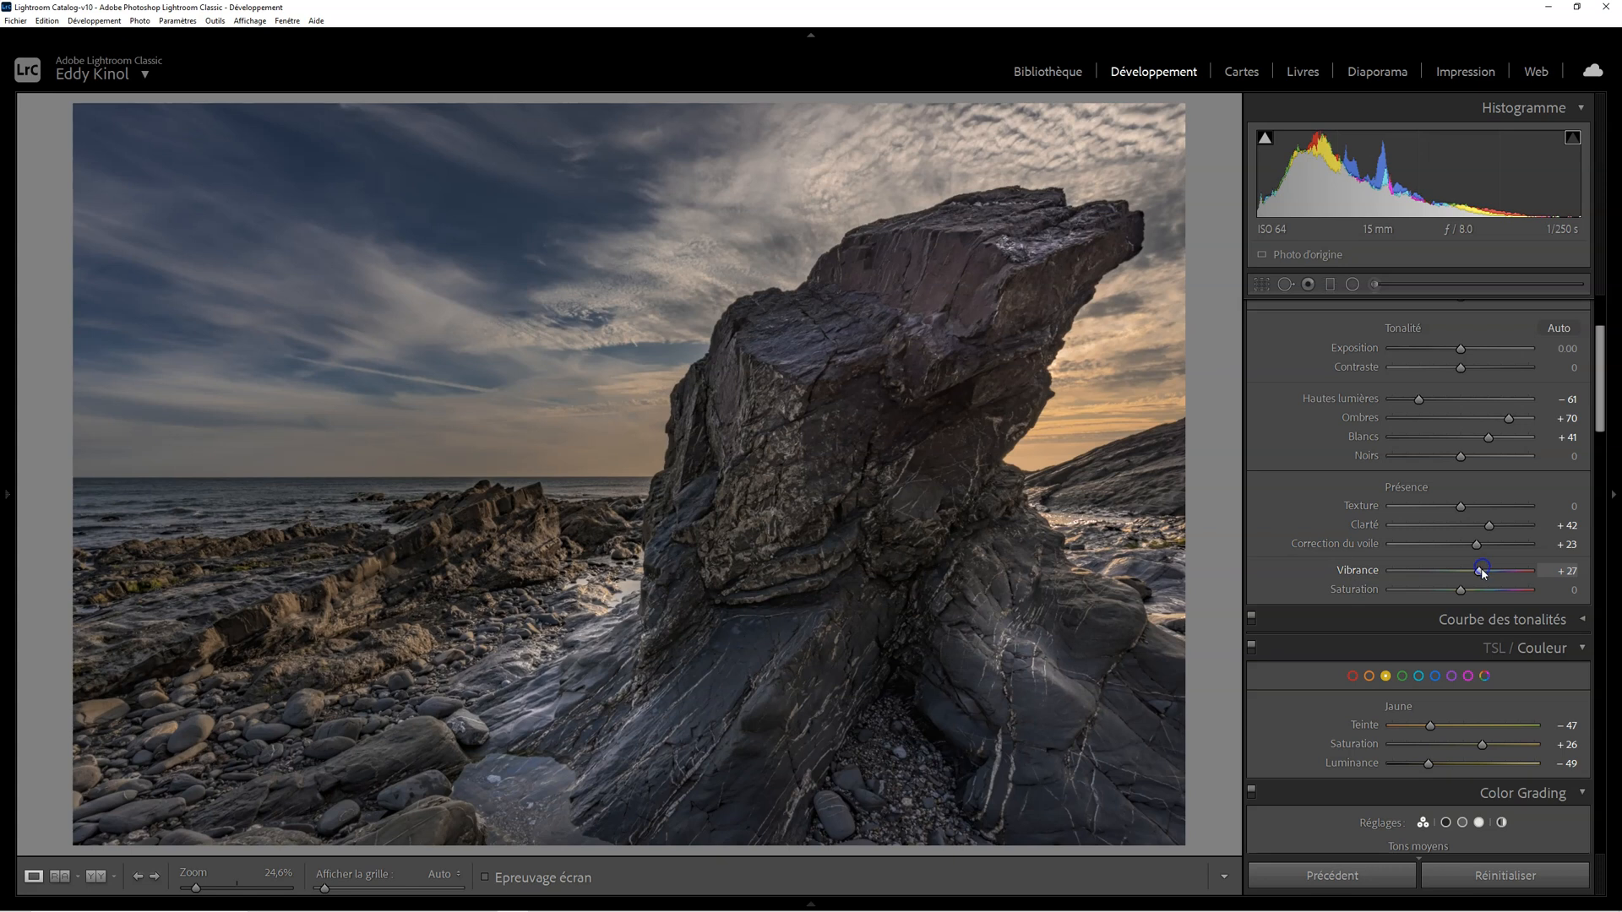
{"action": "left_click_drag", "start_coordinate": [1448, 595], "coordinate": [1452, 594]}
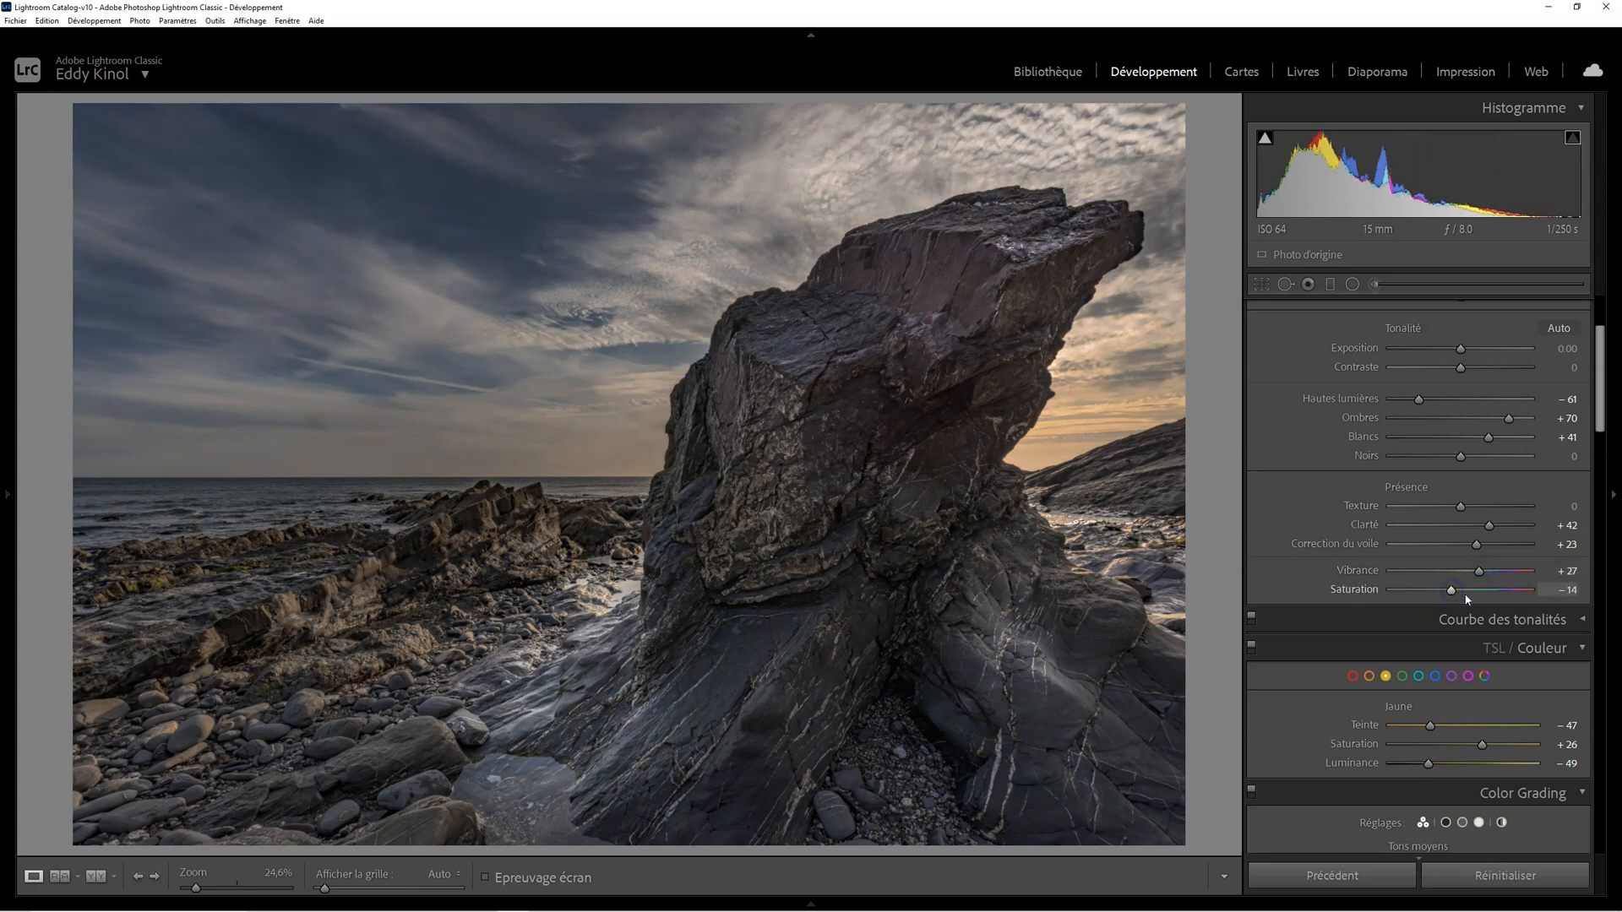
{"action": "scroll", "coordinate": [1468, 598], "scroll_direction": "up", "scroll_amount": 3}
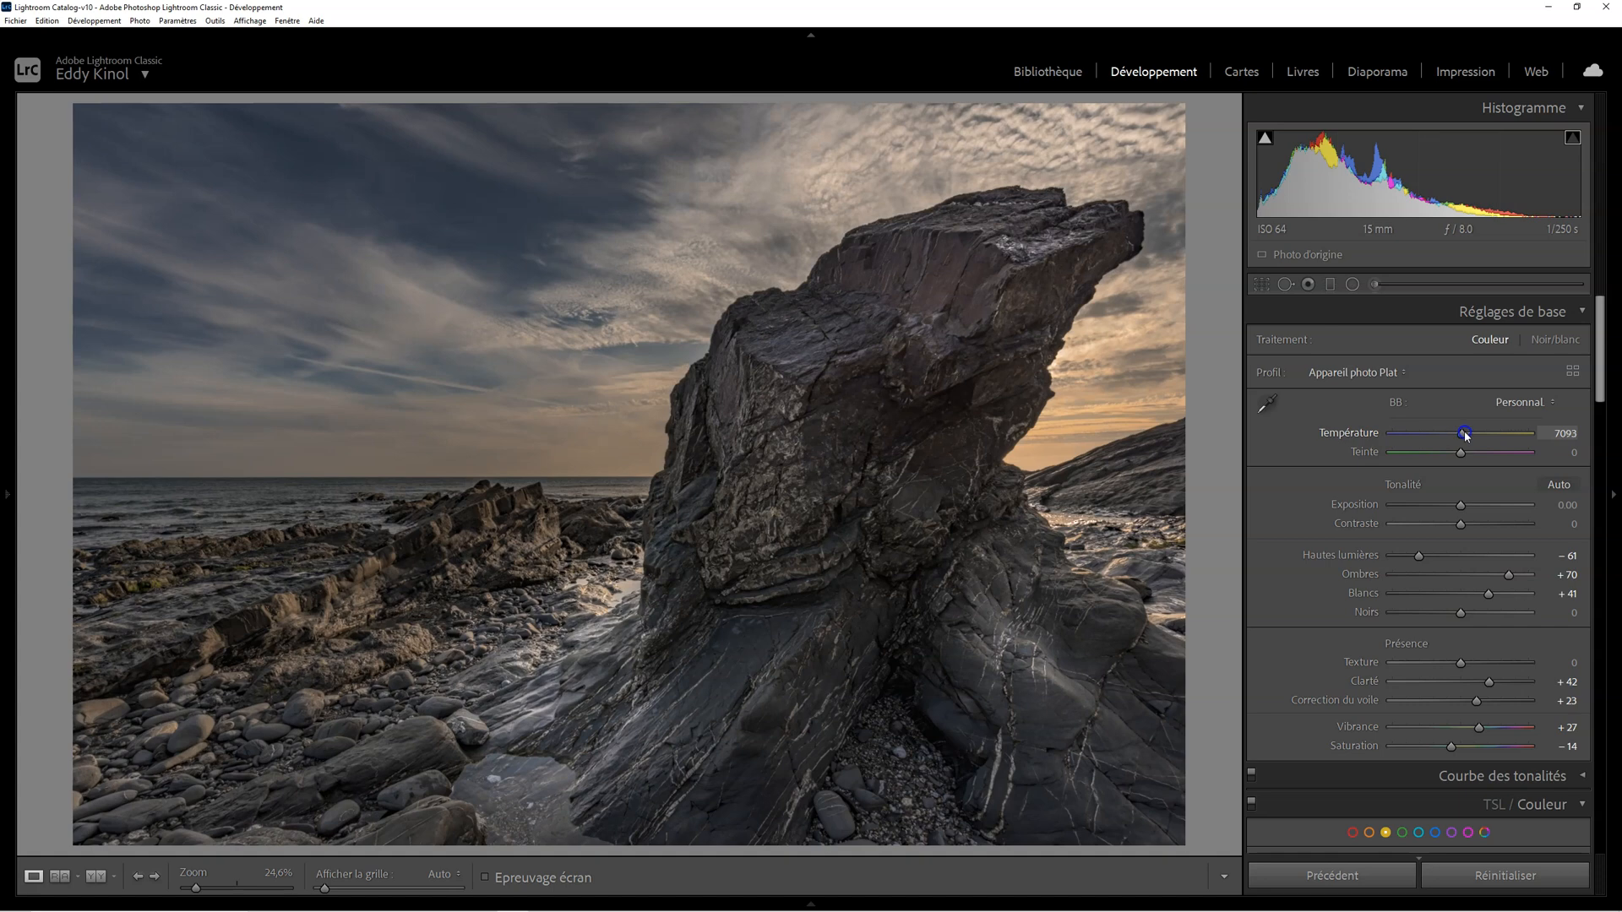
{"action": "left_click_drag", "start_coordinate": [1467, 433], "coordinate": [1472, 435]}
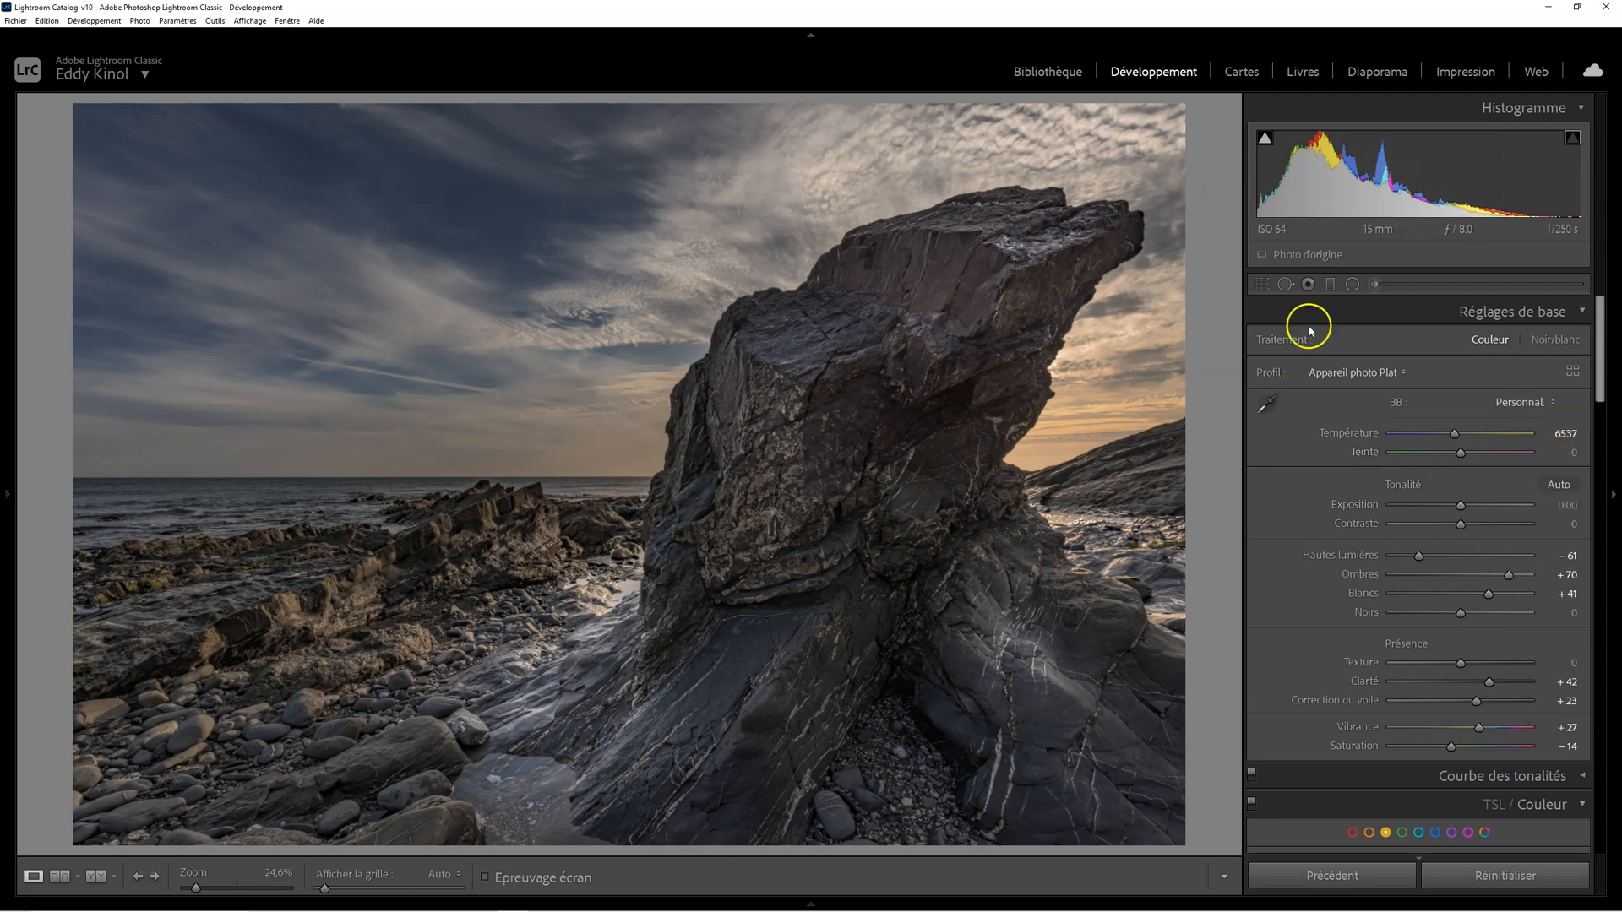
Step: Draw a new horizontal graduated filter down from the top of the sky and move its centre onto the sea horizon
{"action": "left_click", "coordinate": [1330, 284]}
{"action": "left_click_drag", "start_coordinate": [773, 114], "coordinate": [773, 425]}
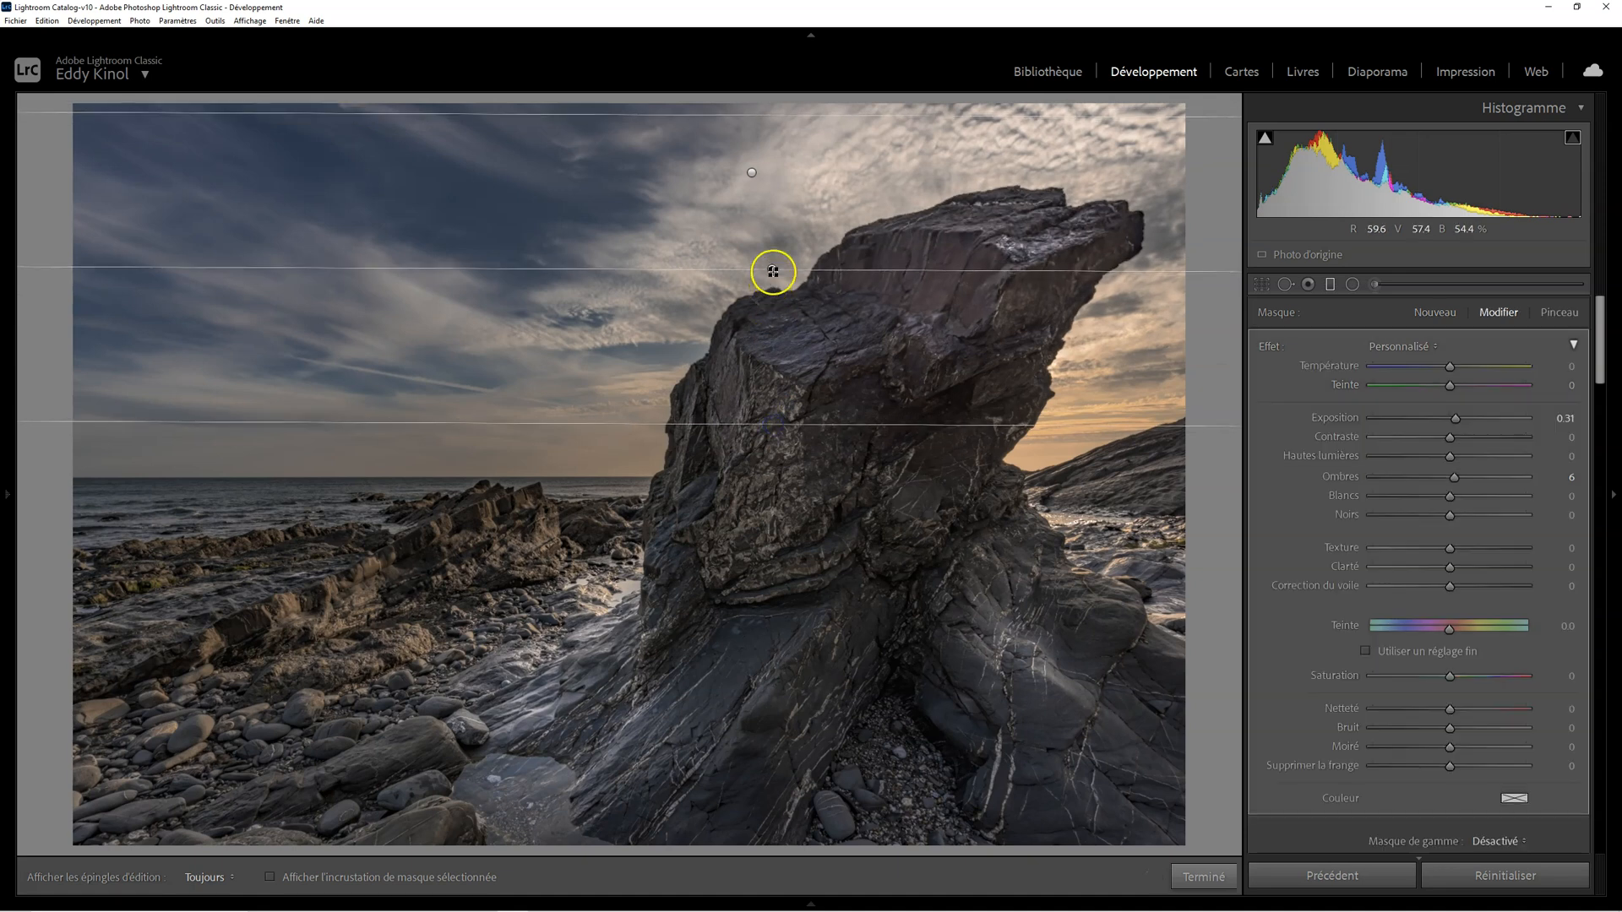
{"action": "left_click_drag", "start_coordinate": [771, 269], "coordinate": [770, 479]}
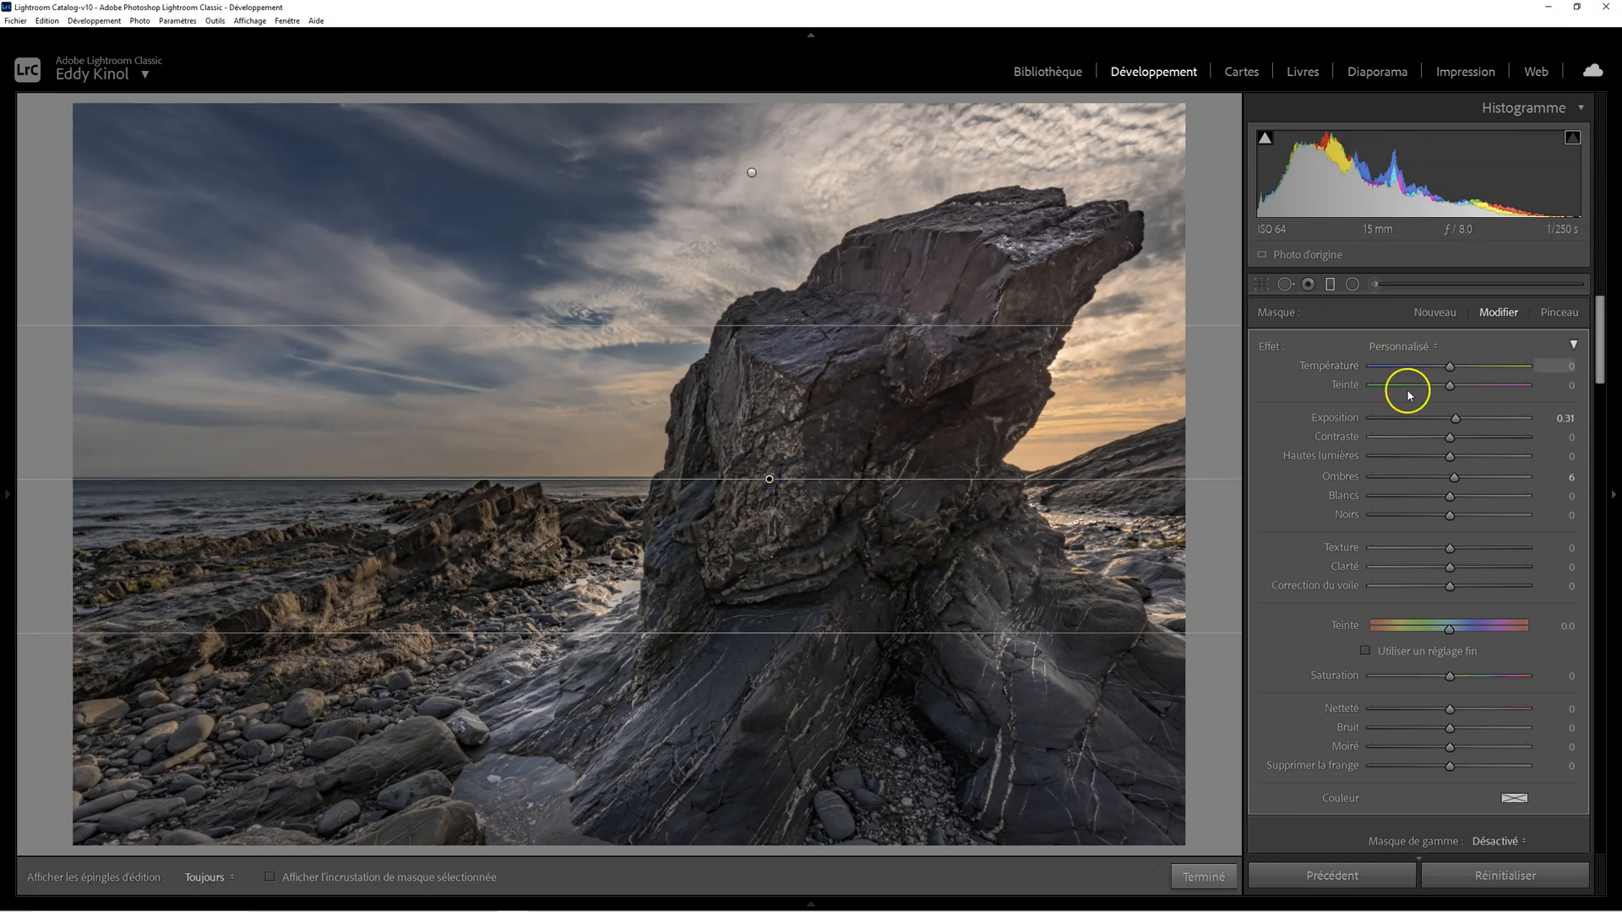
Step: Restrict the new graduated filter with a Couleur range mask sampled from the bright clouds, checking the mask overlay and hiding it again
{"action": "scroll", "coordinate": [1510, 502], "scroll_direction": "down", "scroll_amount": 2}
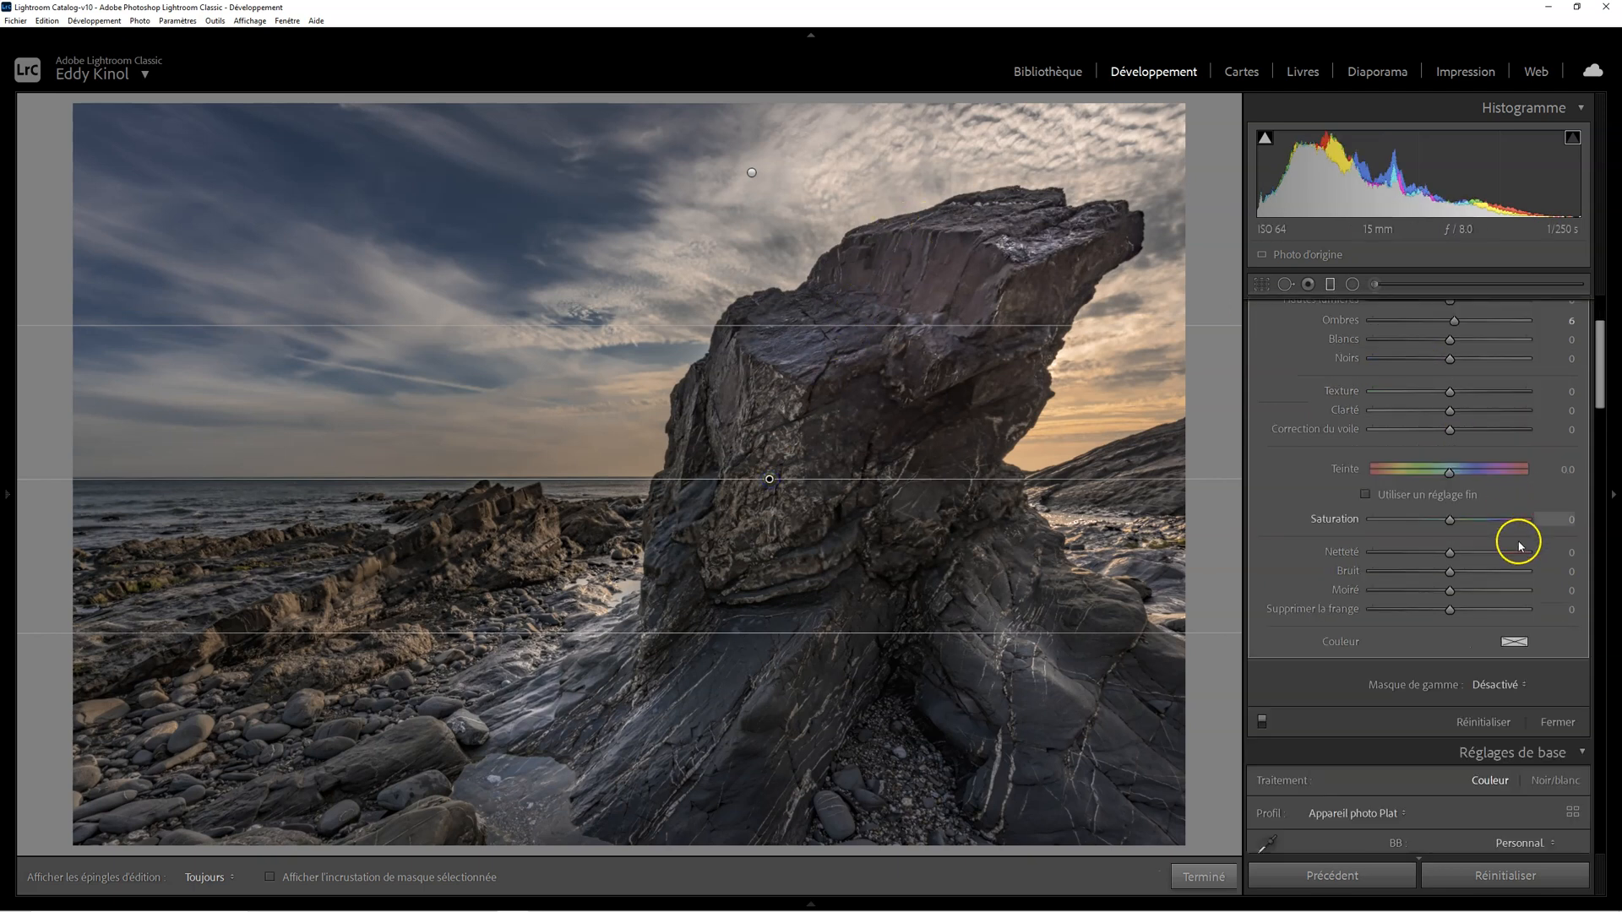
{"action": "left_click", "coordinate": [1500, 685]}
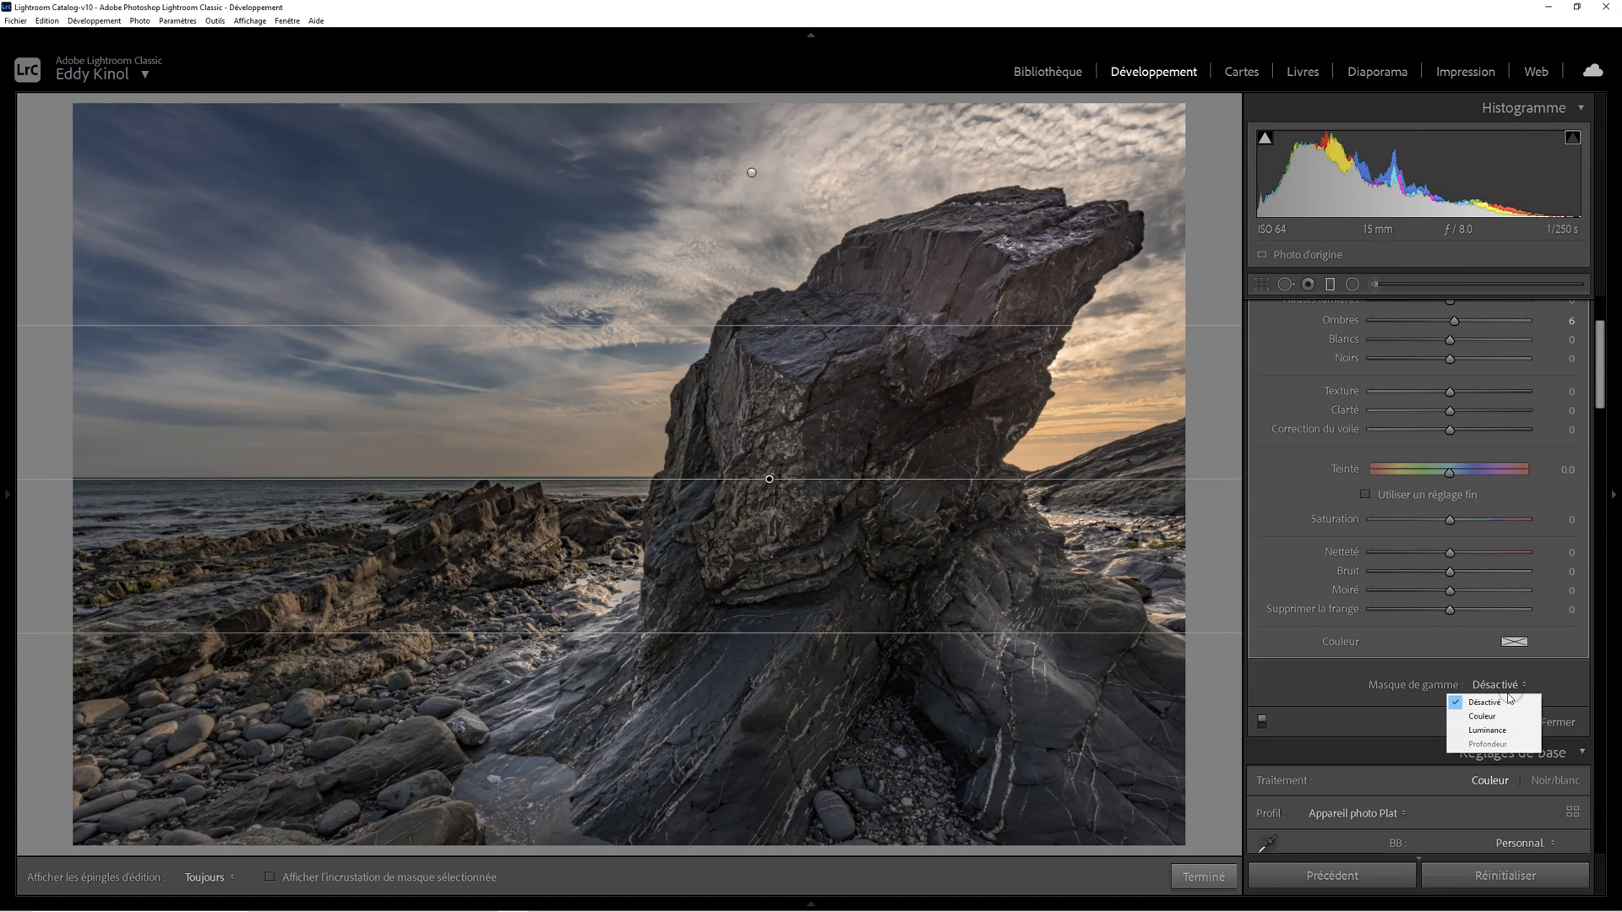
{"action": "left_click", "coordinate": [1489, 717]}
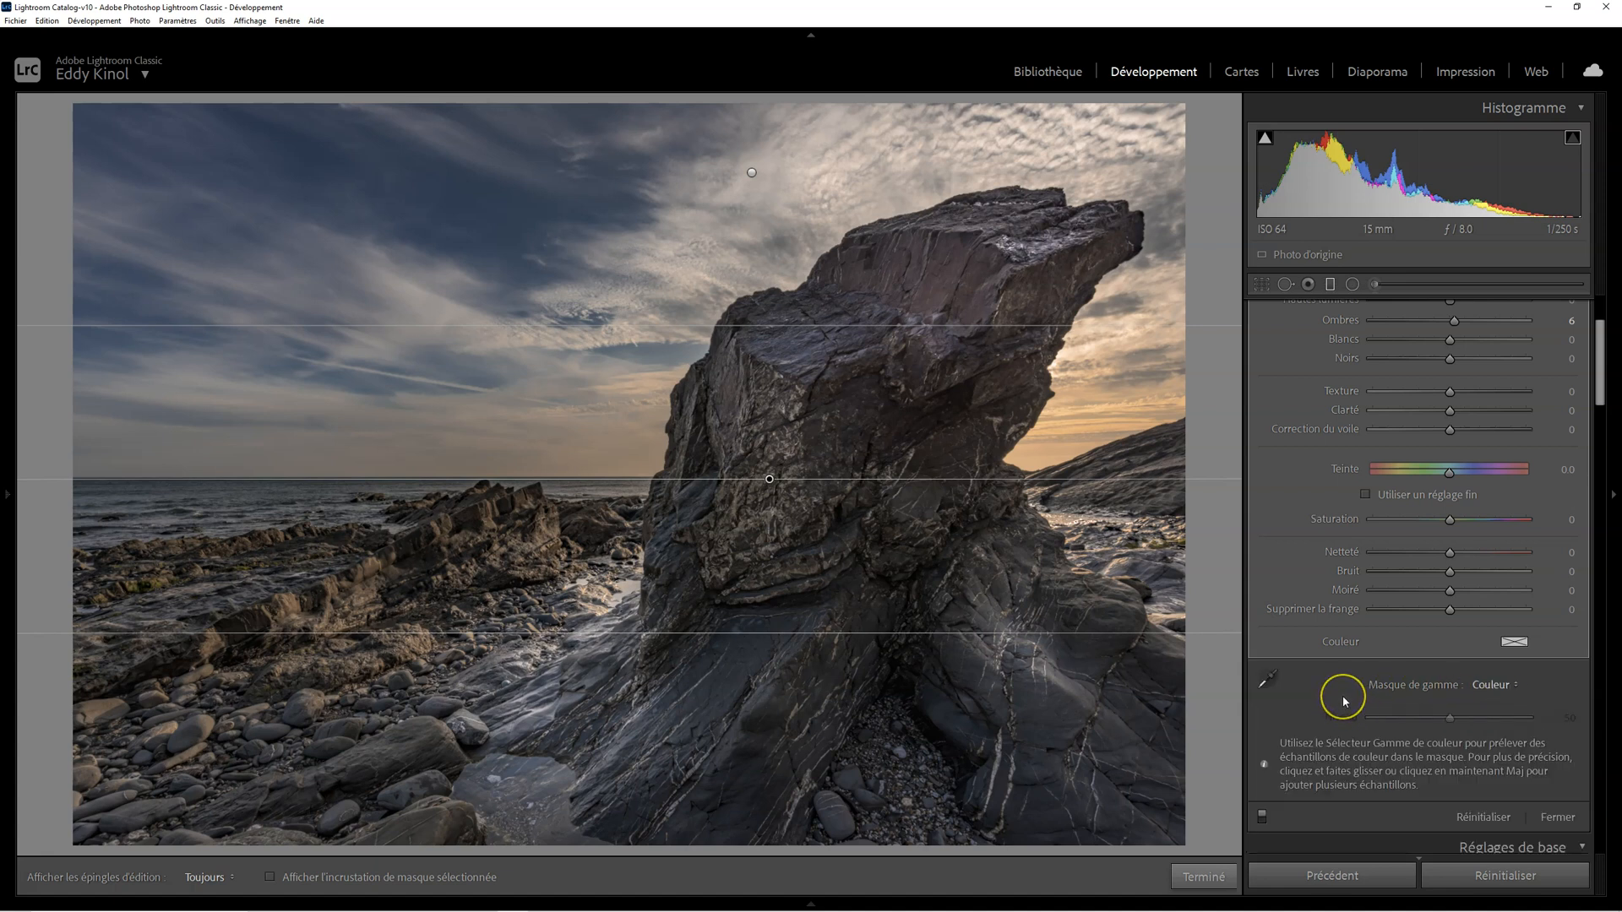
{"action": "left_click", "coordinate": [270, 879]}
{"action": "left_click", "coordinate": [1268, 681]}
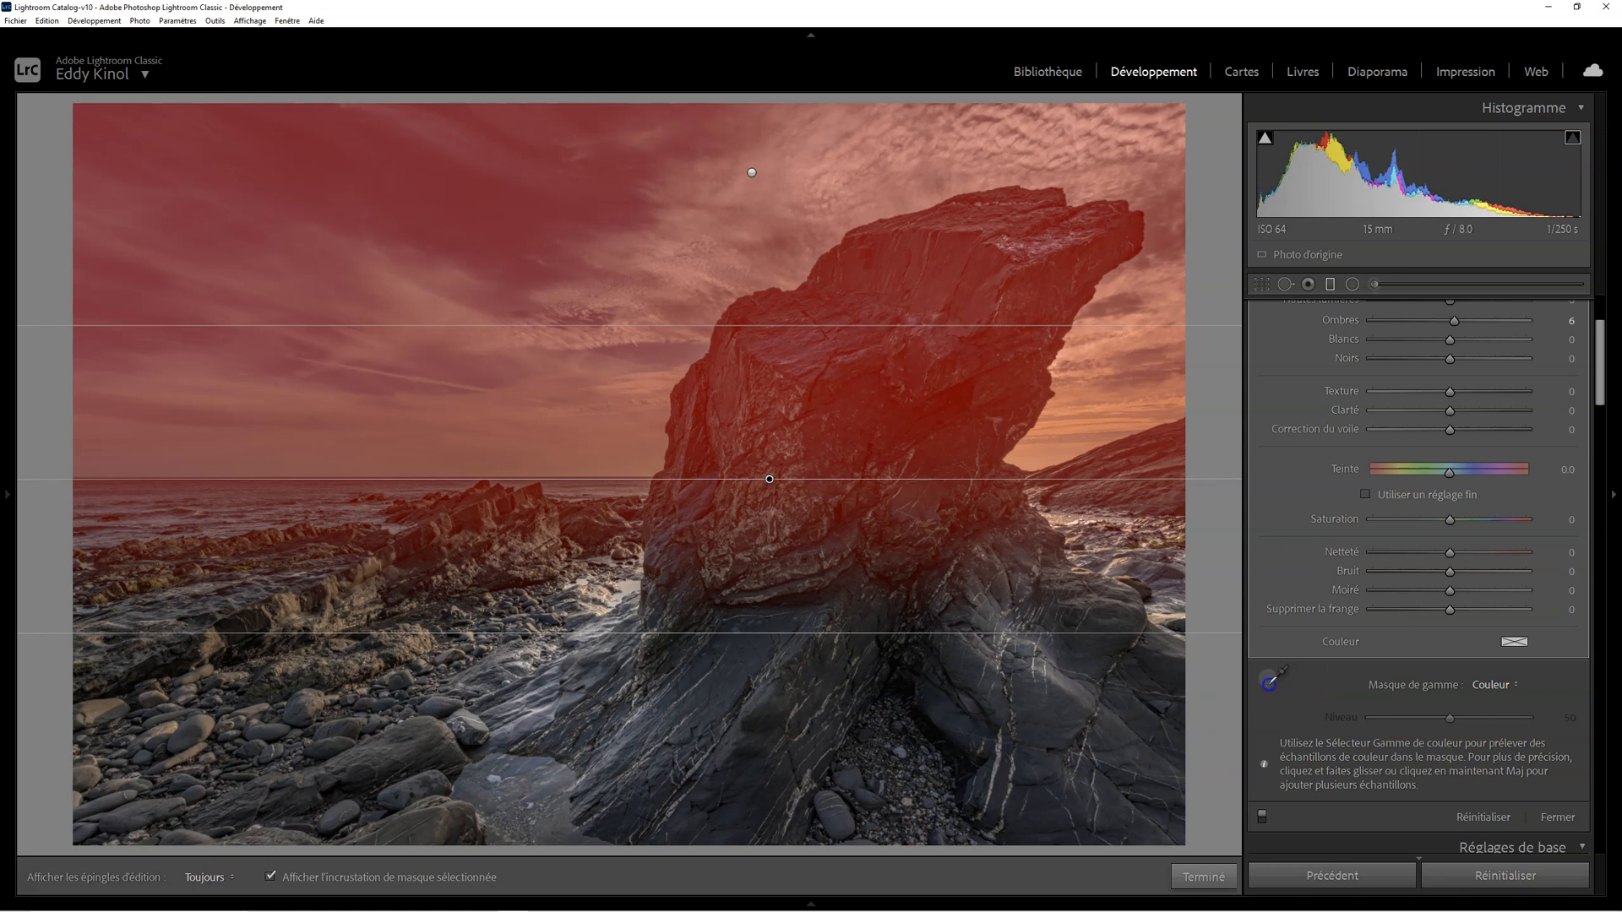
{"action": "left_click", "coordinate": [845, 157]}
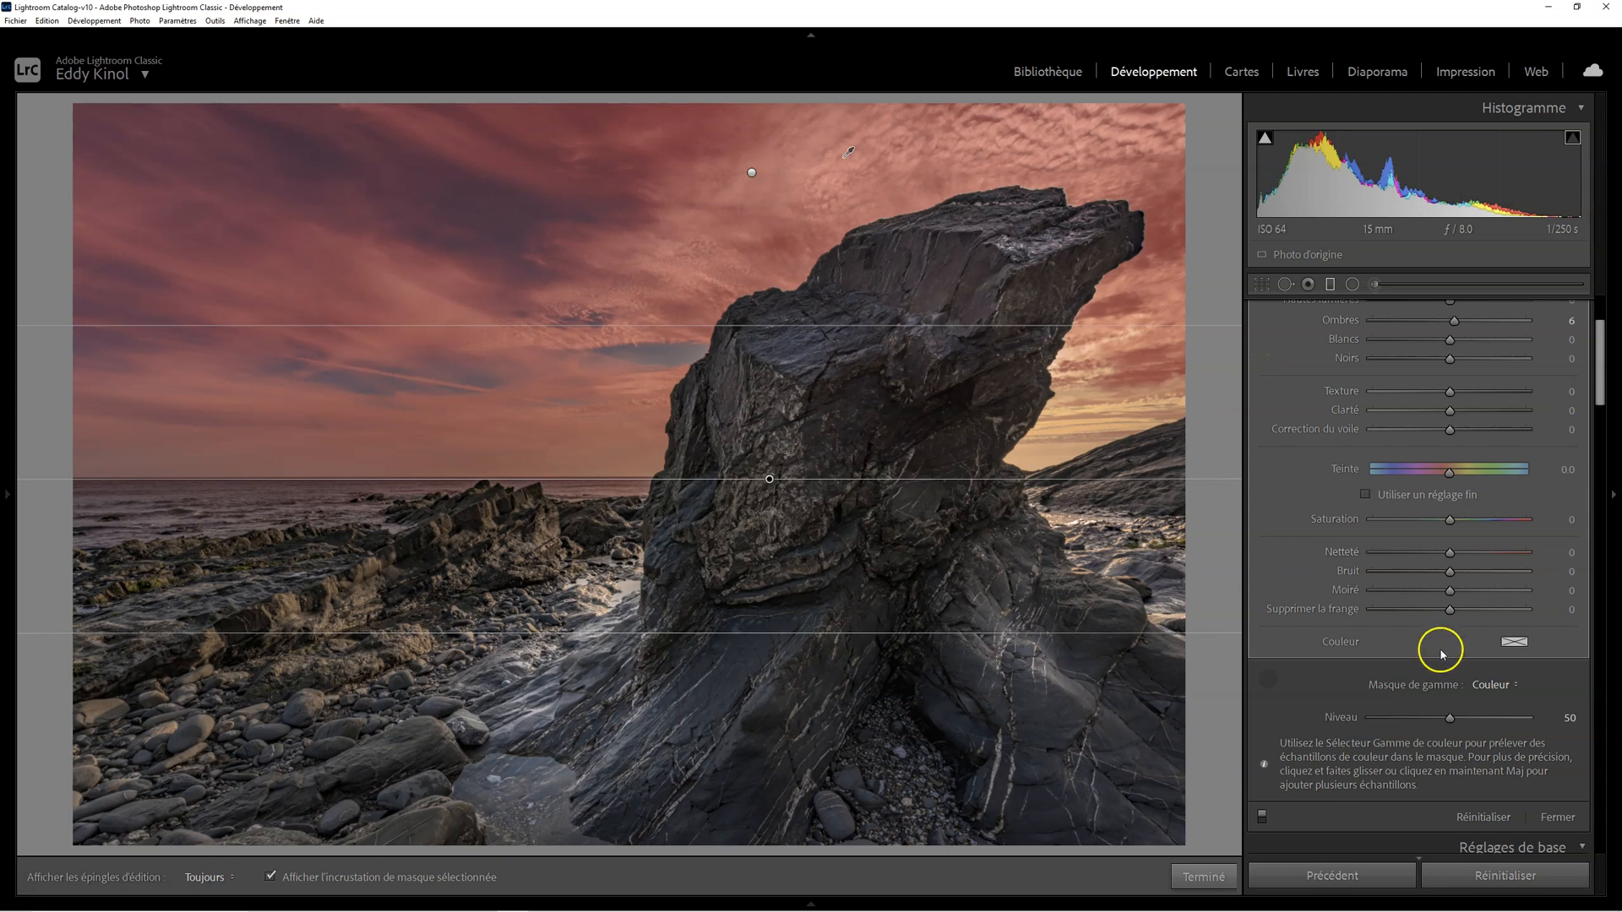
{"action": "left_click", "coordinate": [1277, 677]}
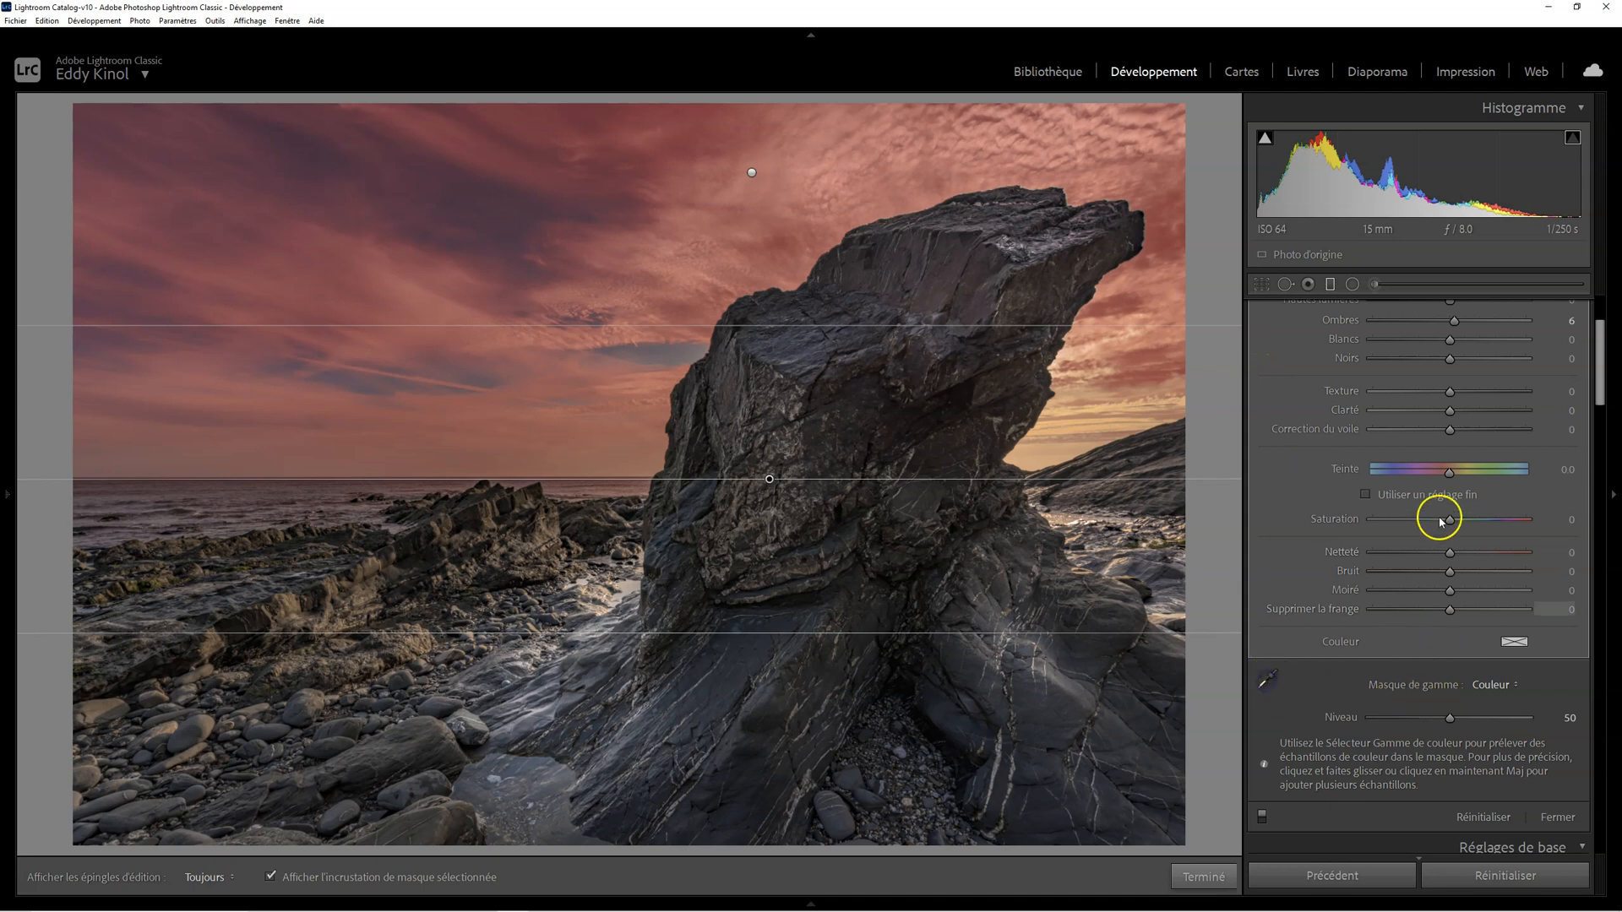
{"action": "key", "text": "o"}
Step: Try Exposition −0.44 and Hautes lumières −77 on the masked sky filter, then reset Hautes lumières
{"action": "scroll", "coordinate": [1455, 405], "scroll_direction": "up", "scroll_amount": 3}
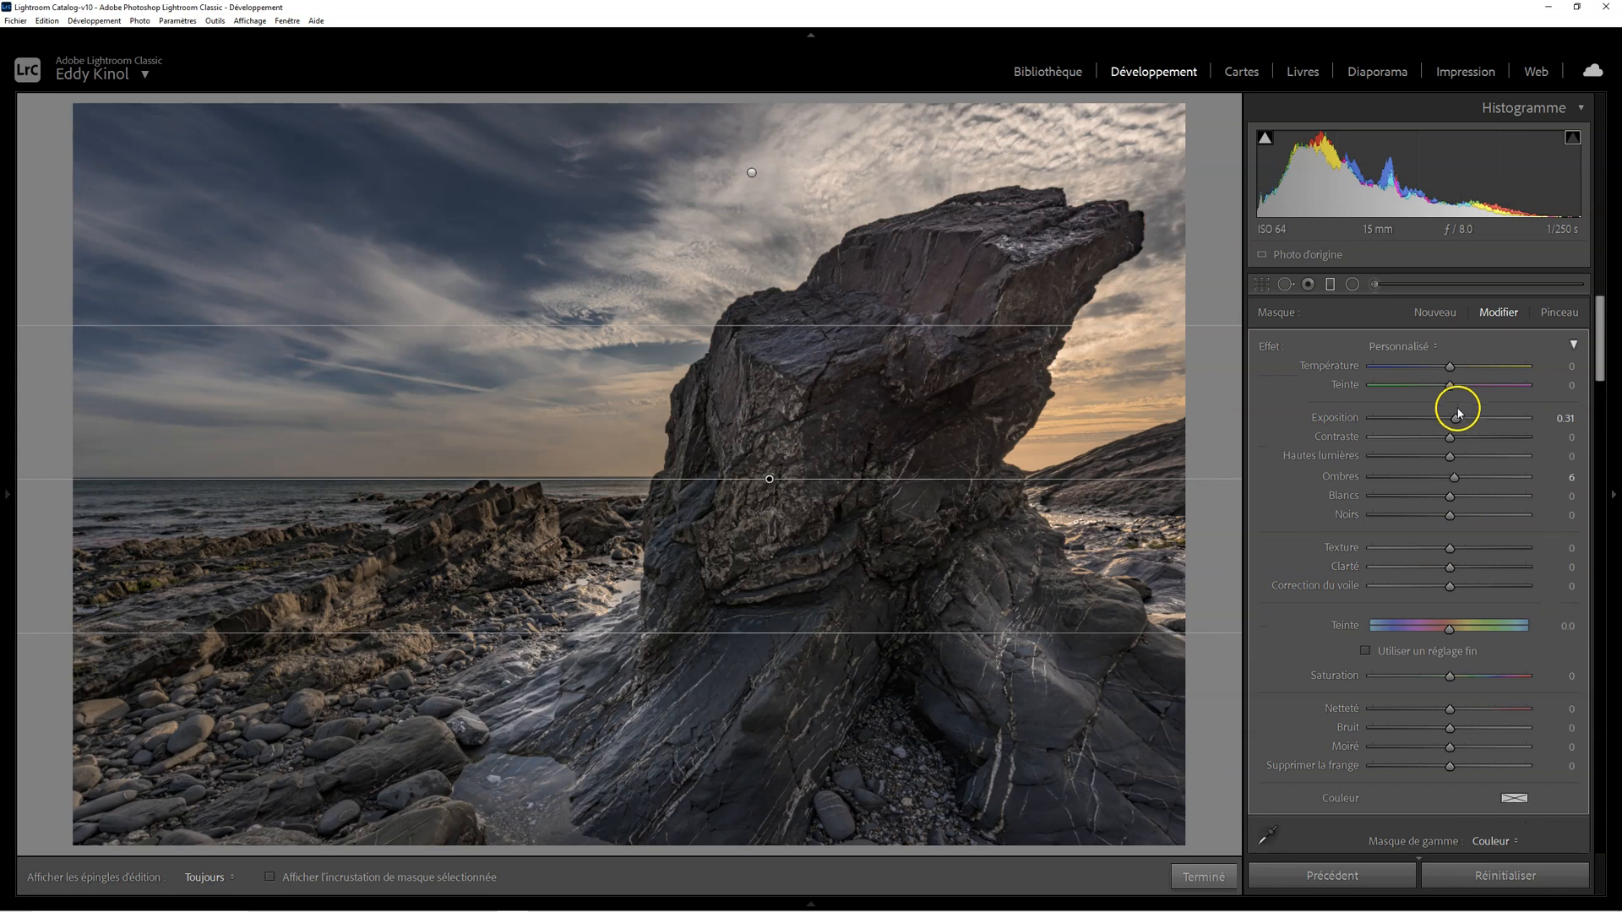
{"action": "left_click_drag", "start_coordinate": [1456, 422], "coordinate": [1440, 430]}
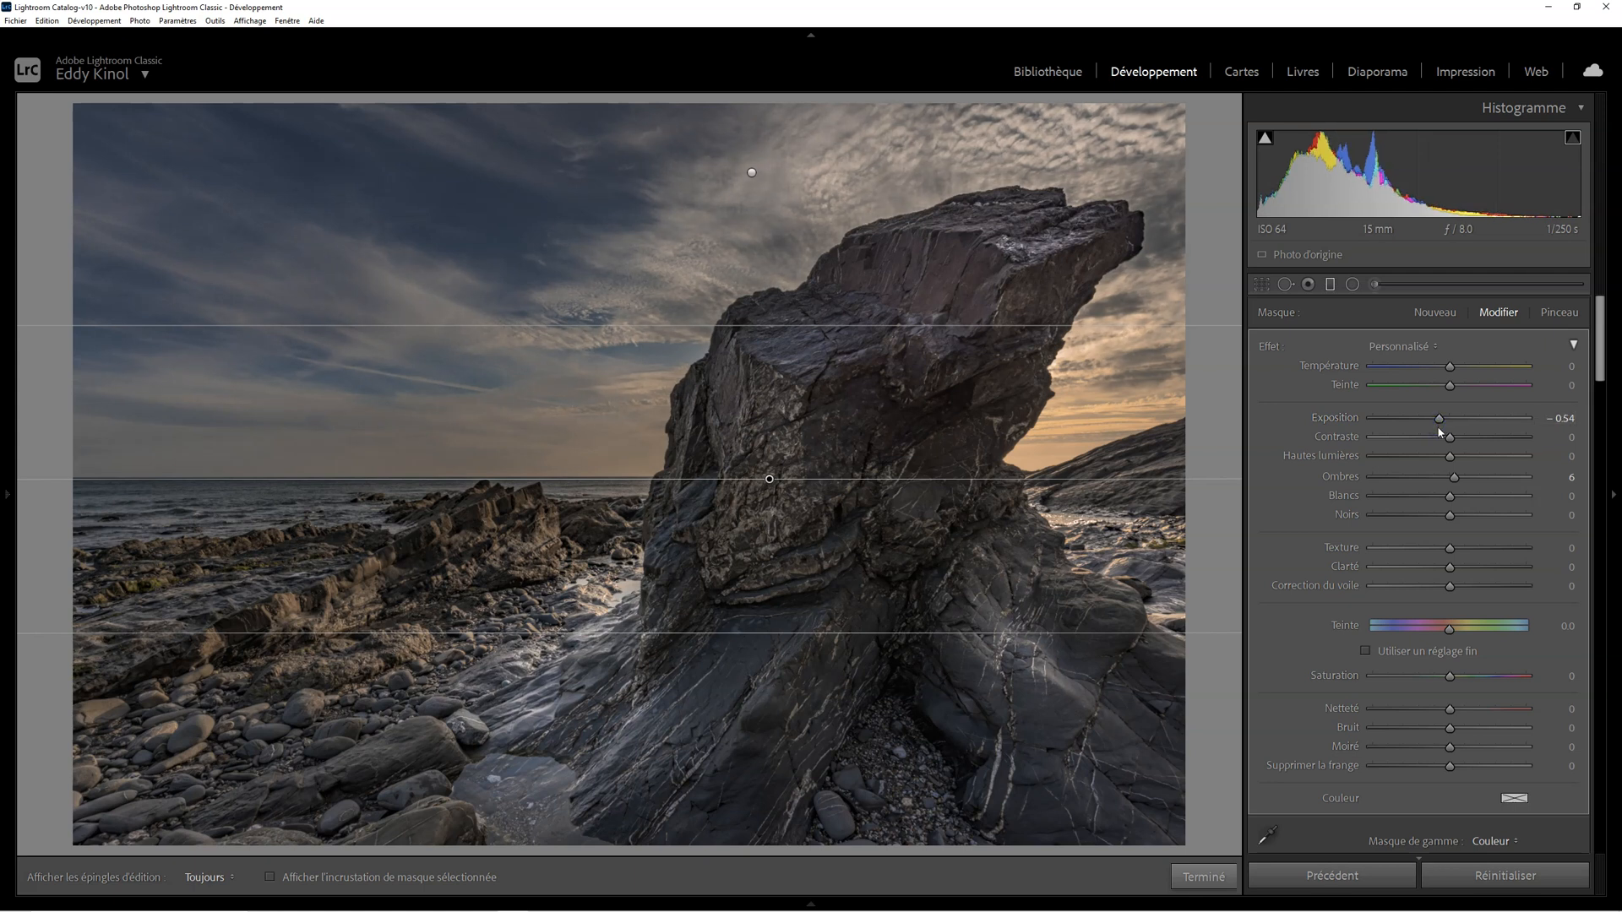
{"action": "left_click_drag", "start_coordinate": [1440, 419], "coordinate": [1444, 420]}
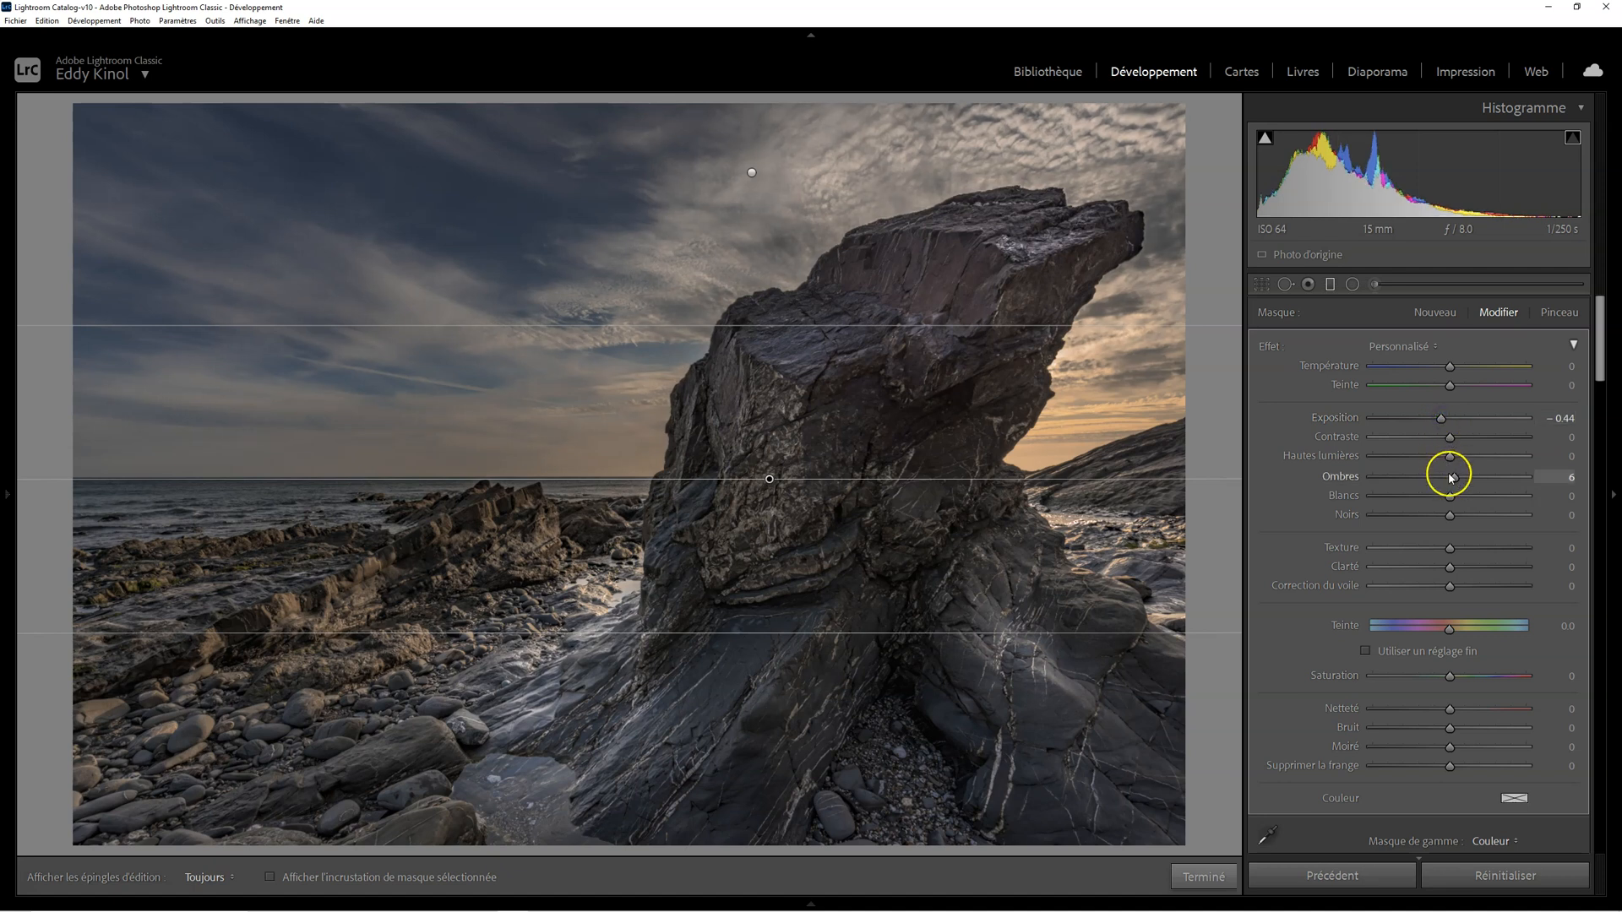
{"action": "left_click_drag", "start_coordinate": [1445, 457], "coordinate": [1403, 459]}
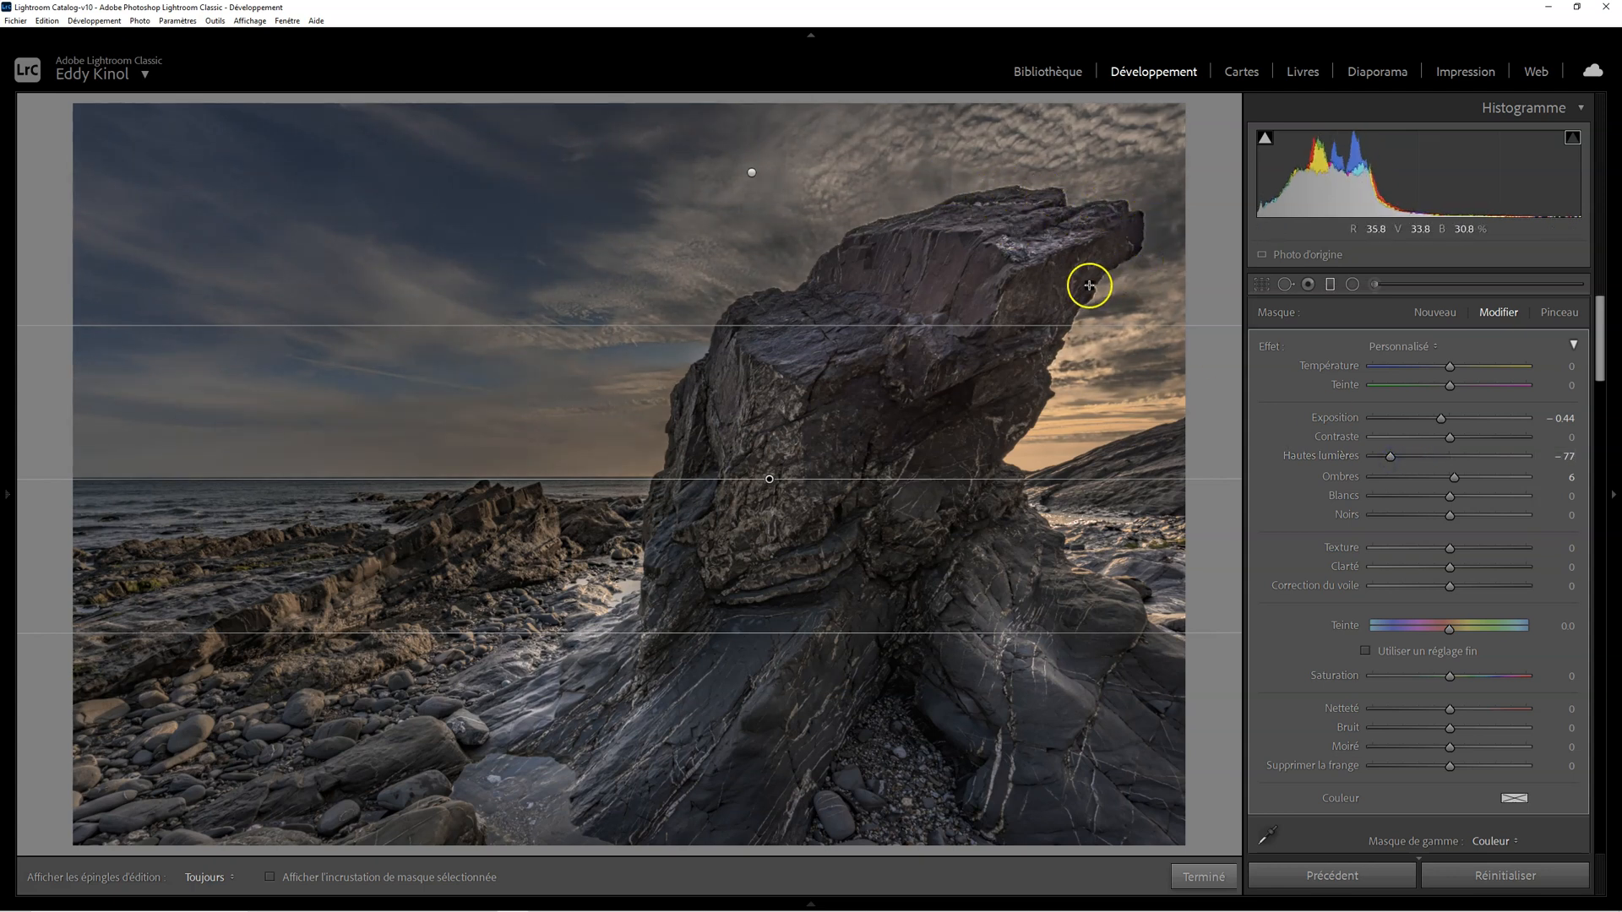
{"action": "double_click", "coordinate": [1392, 458]}
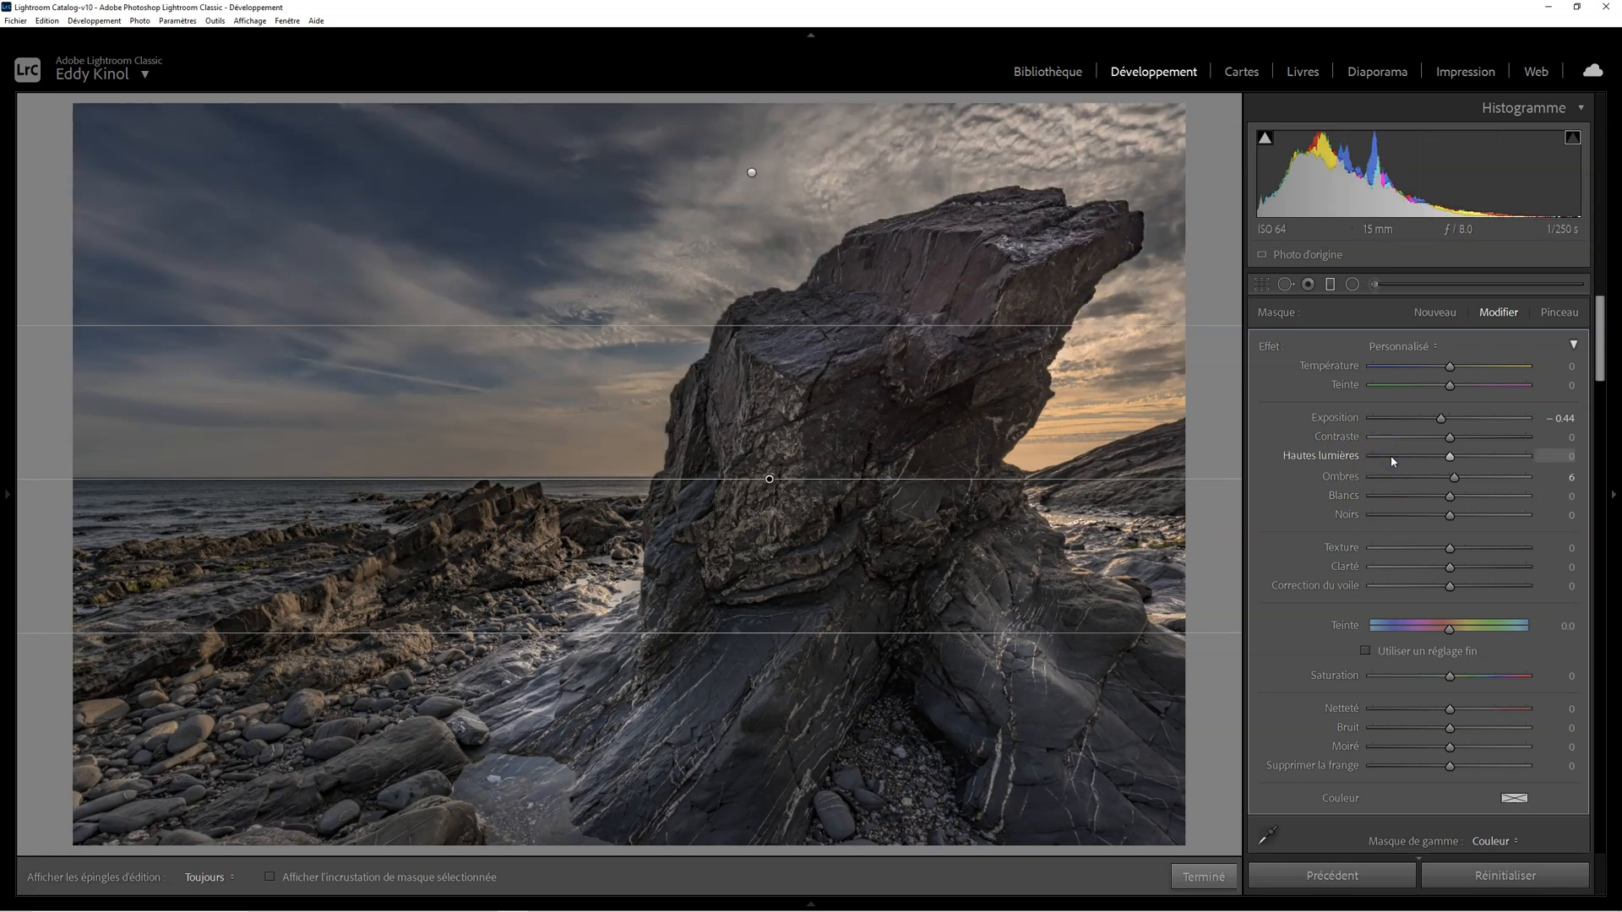
Step: Widen the filter's colour range mask to Niveau 87 while checking the mask overlay, then hide the overlay
{"action": "left_click", "coordinate": [284, 888]}
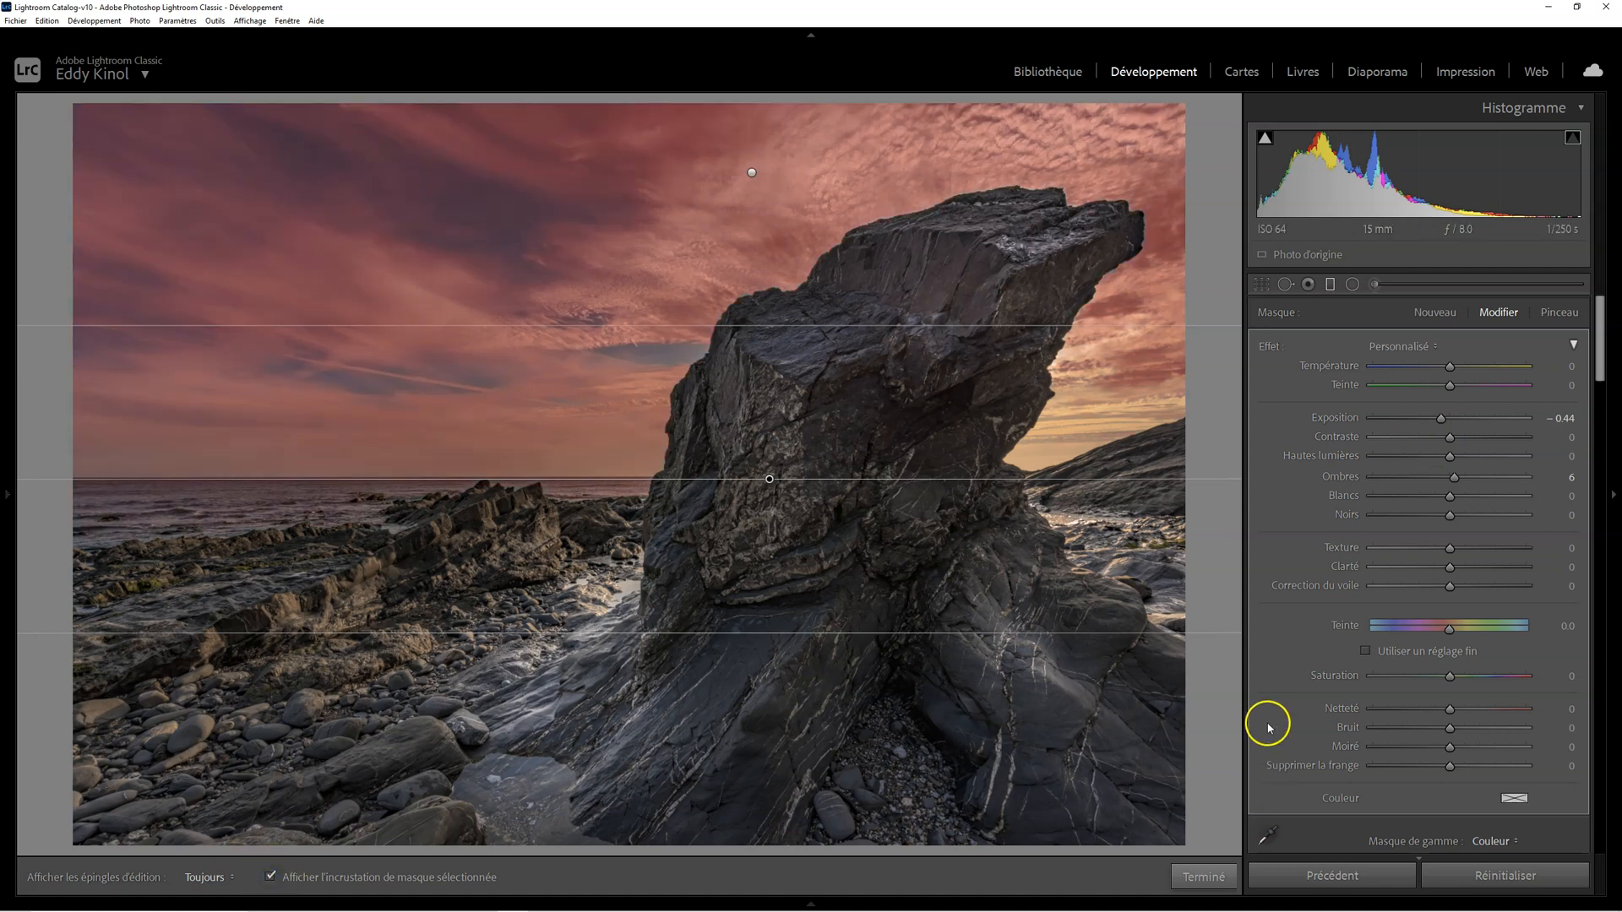
{"action": "scroll", "coordinate": [1493, 794], "scroll_direction": "down", "scroll_amount": 2}
{"action": "scroll", "coordinate": [1493, 794], "scroll_direction": "down", "scroll_amount": 2}
{"action": "scroll", "coordinate": [1492, 792], "scroll_direction": "up", "scroll_amount": 2}
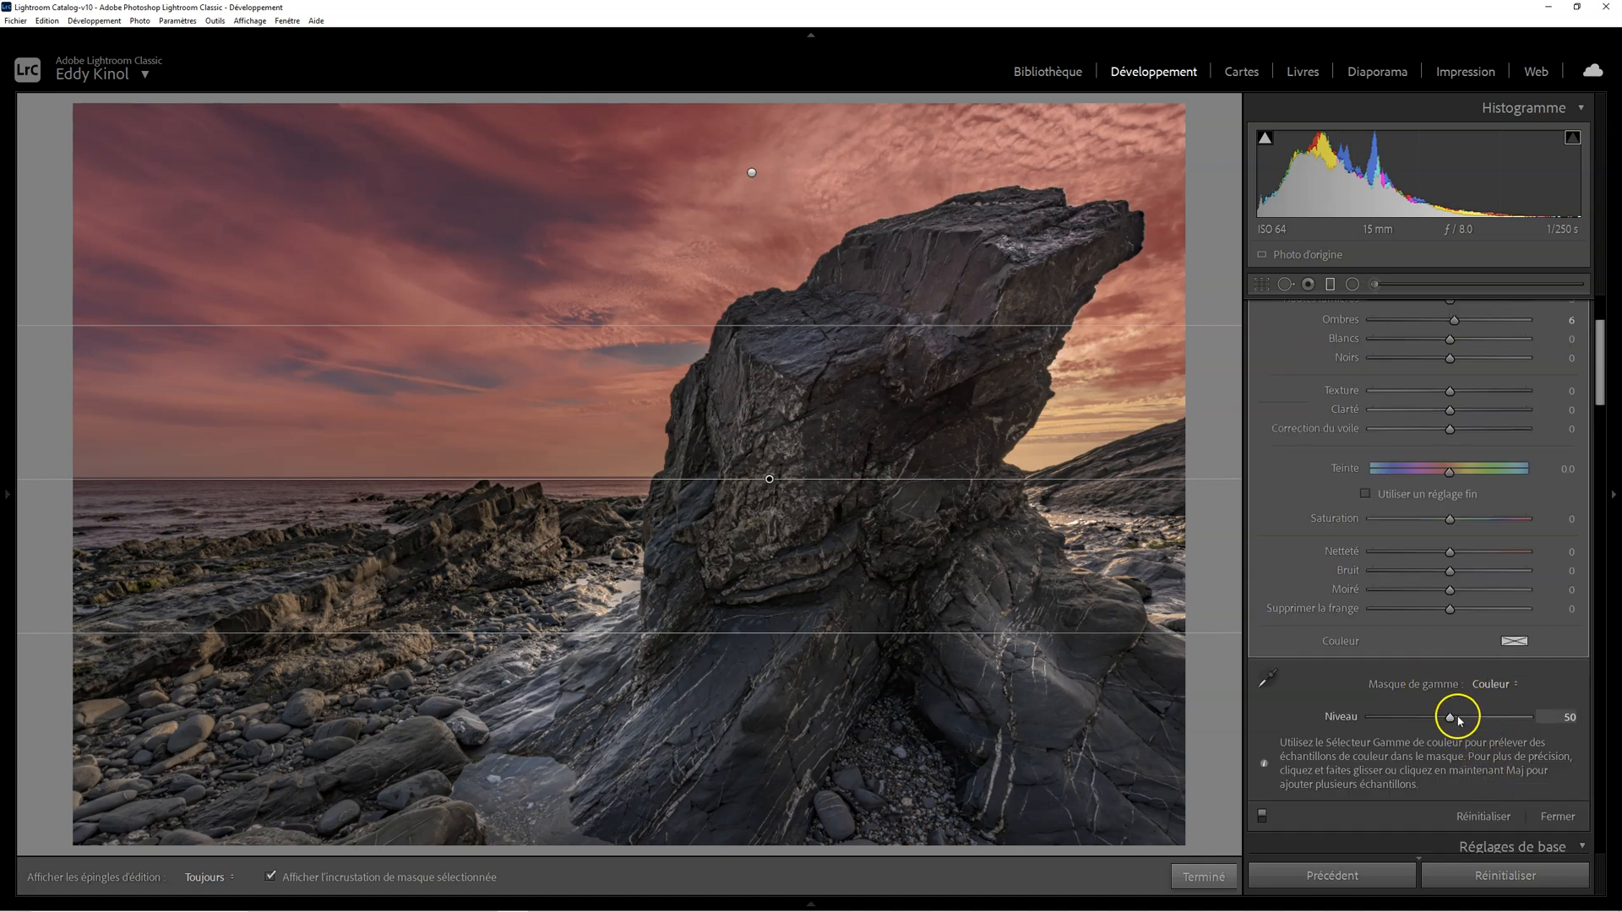
{"action": "left_click_drag", "start_coordinate": [1447, 720], "coordinate": [1490, 712]}
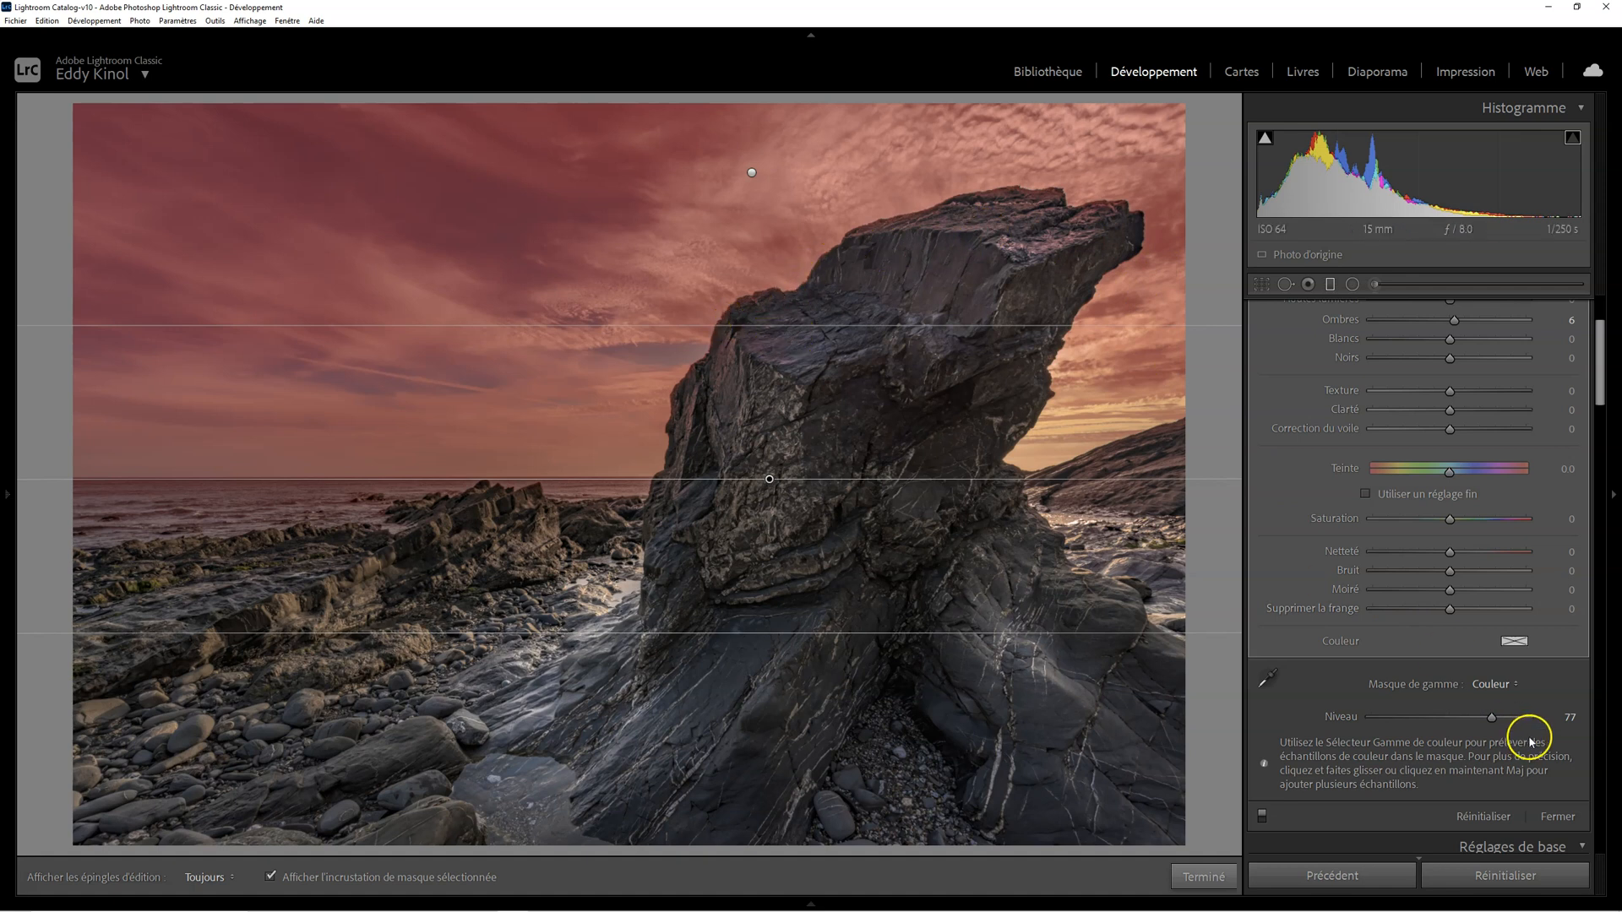
{"action": "left_click_drag", "start_coordinate": [1491, 716], "coordinate": [1588, 719]}
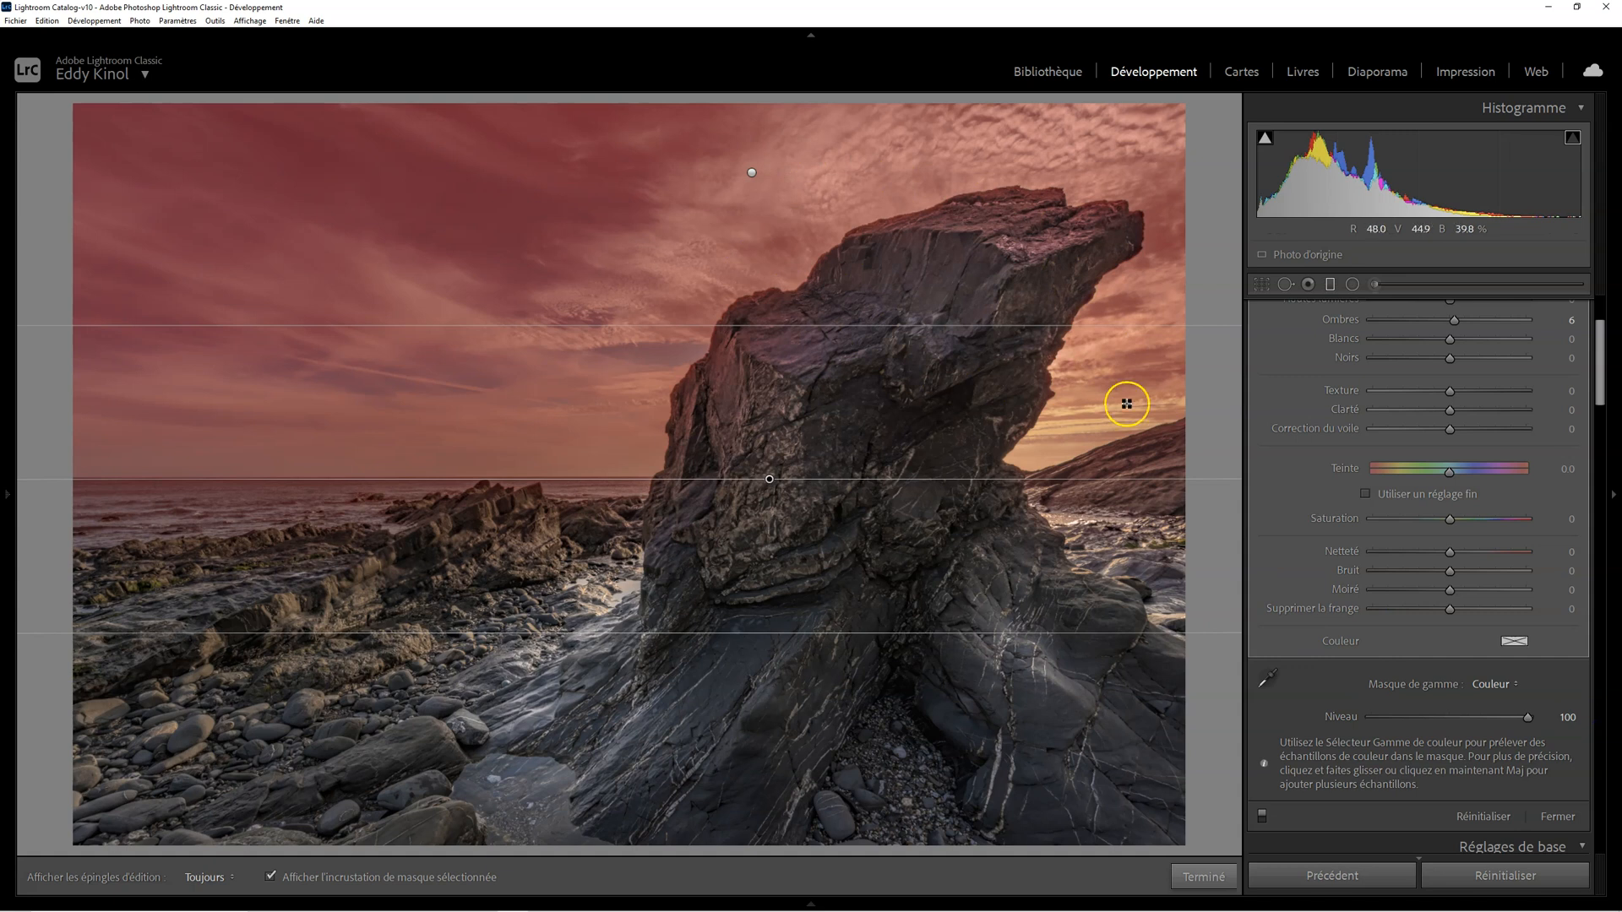
{"action": "left_click_drag", "start_coordinate": [1530, 719], "coordinate": [1522, 719]}
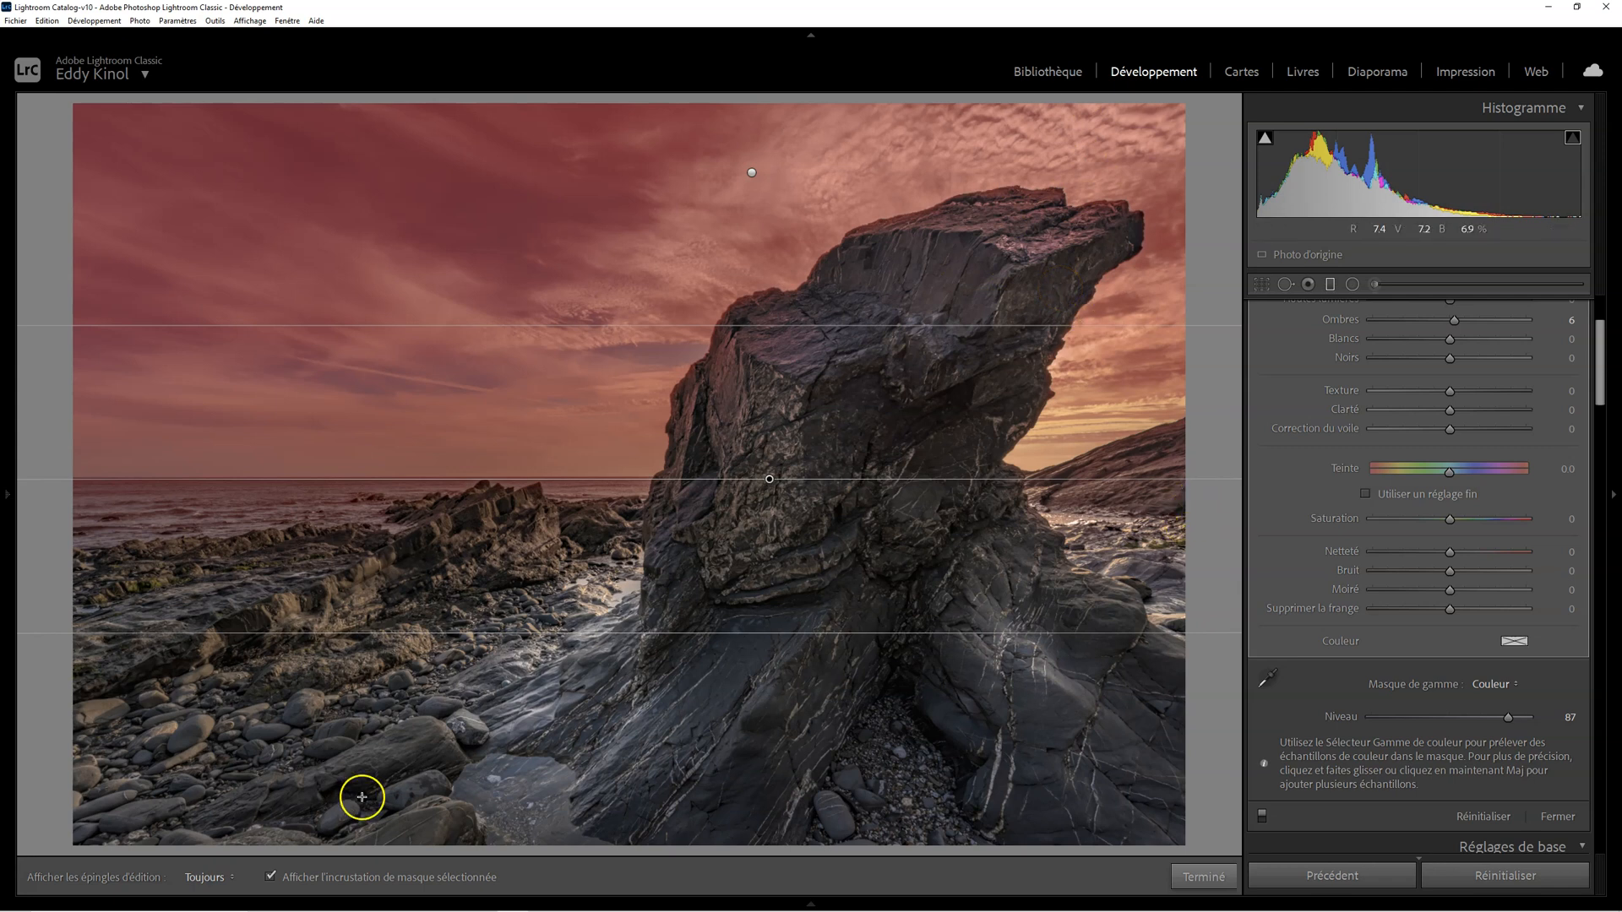
{"action": "left_click", "coordinate": [271, 878]}
Step: Reset the sky filter's Exposition and Ombres to 0 and lower its Hautes lumières
{"action": "scroll", "coordinate": [1504, 452], "scroll_direction": "up", "scroll_amount": 2}
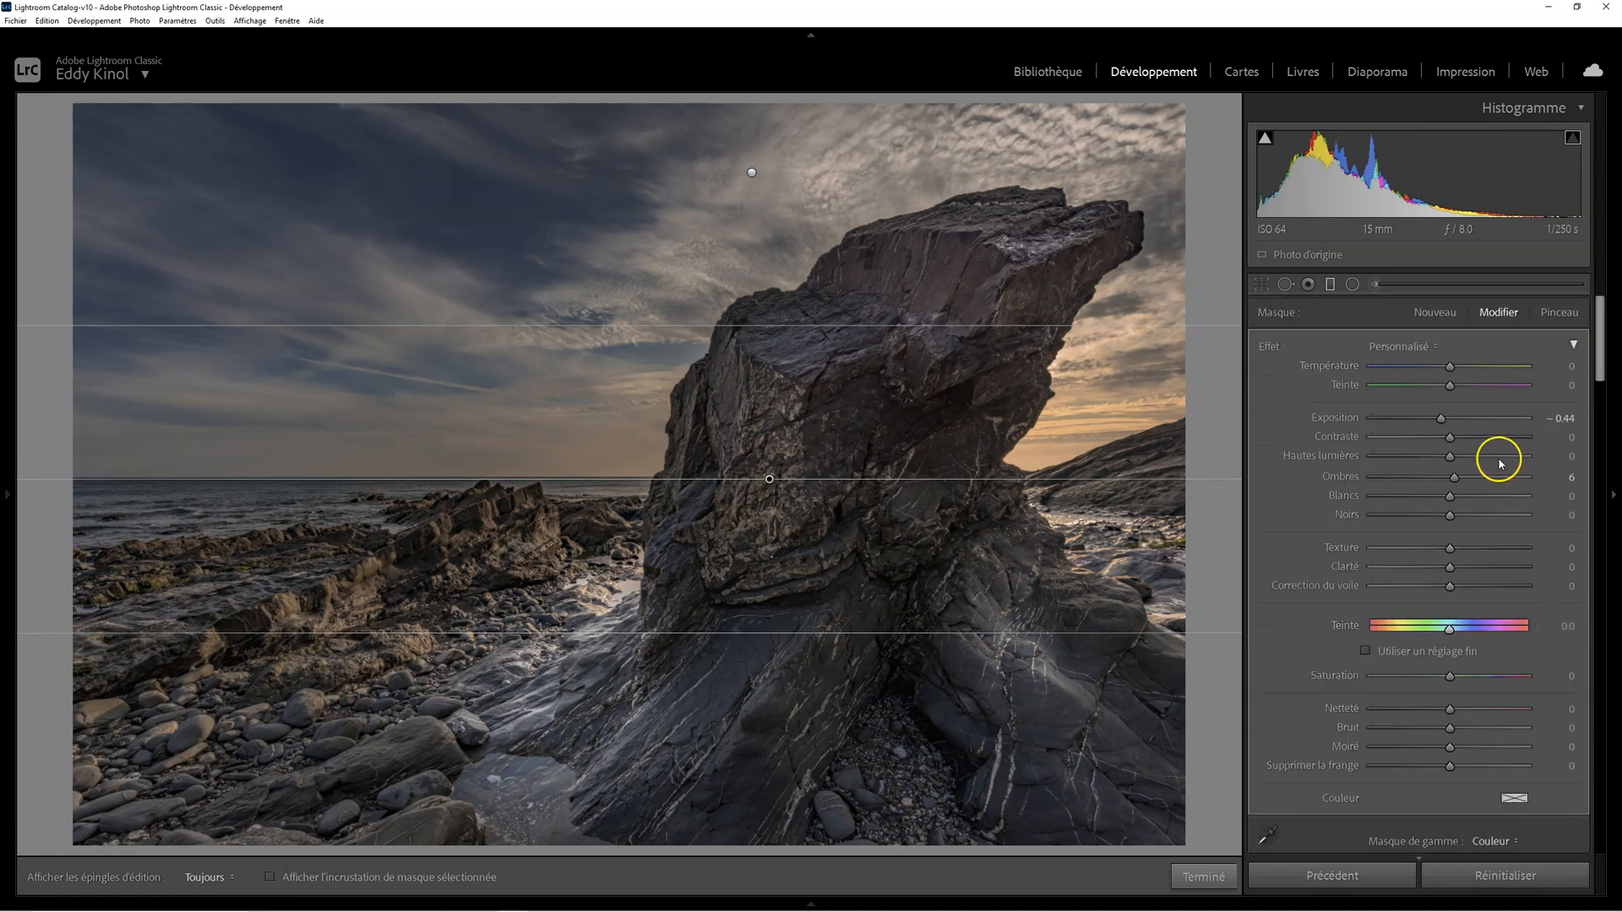
{"action": "double_click", "coordinate": [1443, 418]}
{"action": "left_click", "coordinate": [1453, 478]}
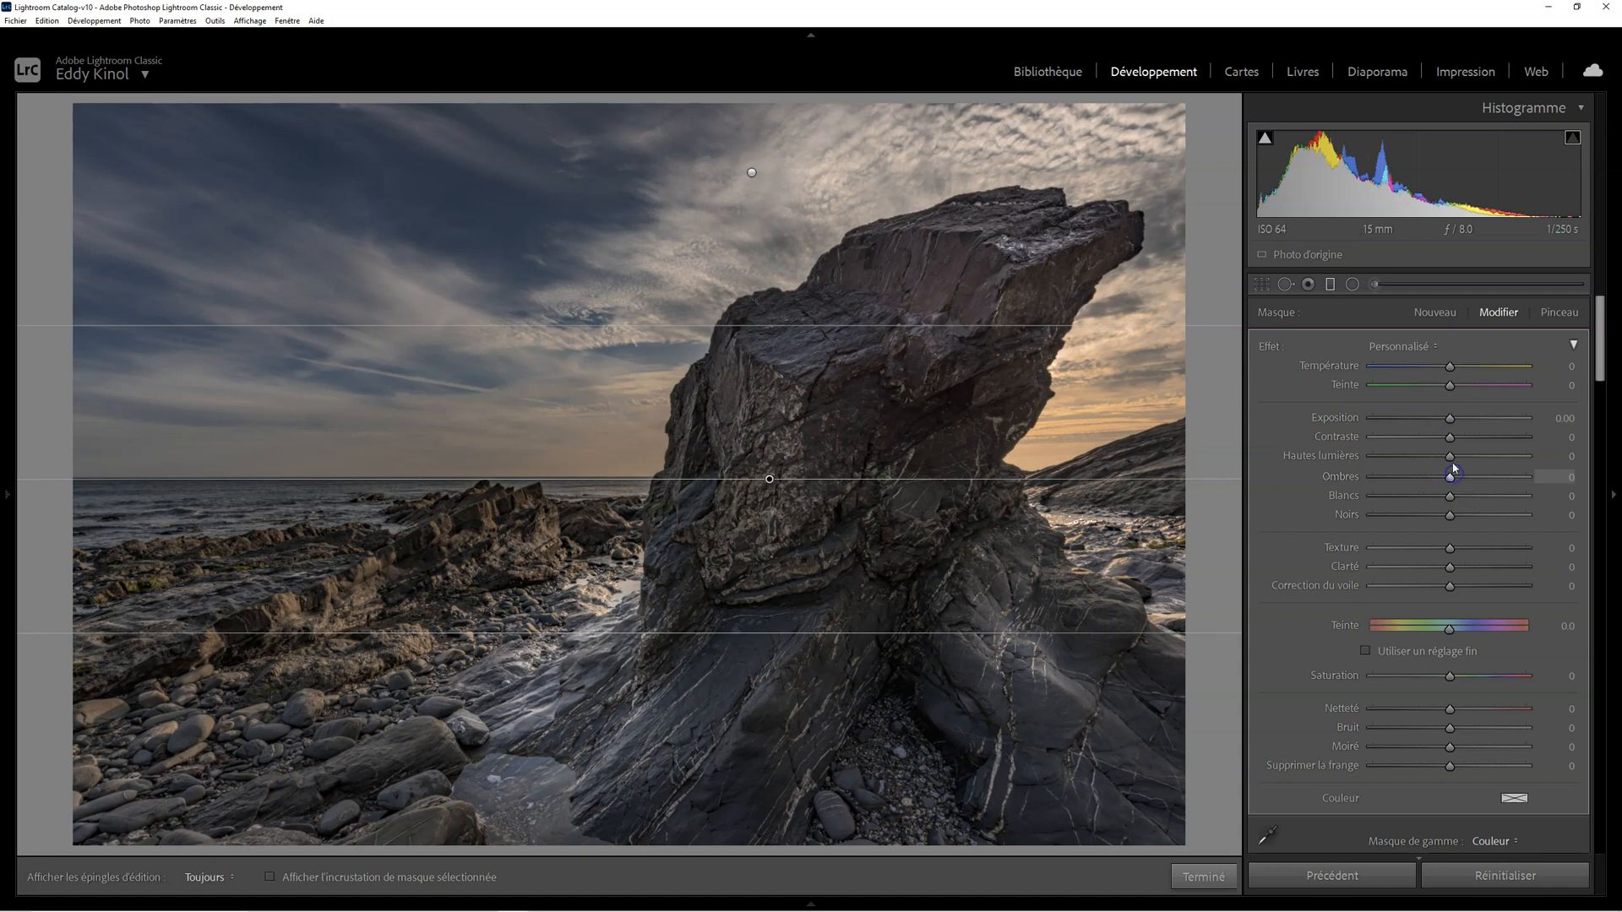
{"action": "left_click_drag", "start_coordinate": [1451, 456], "coordinate": [1430, 459]}
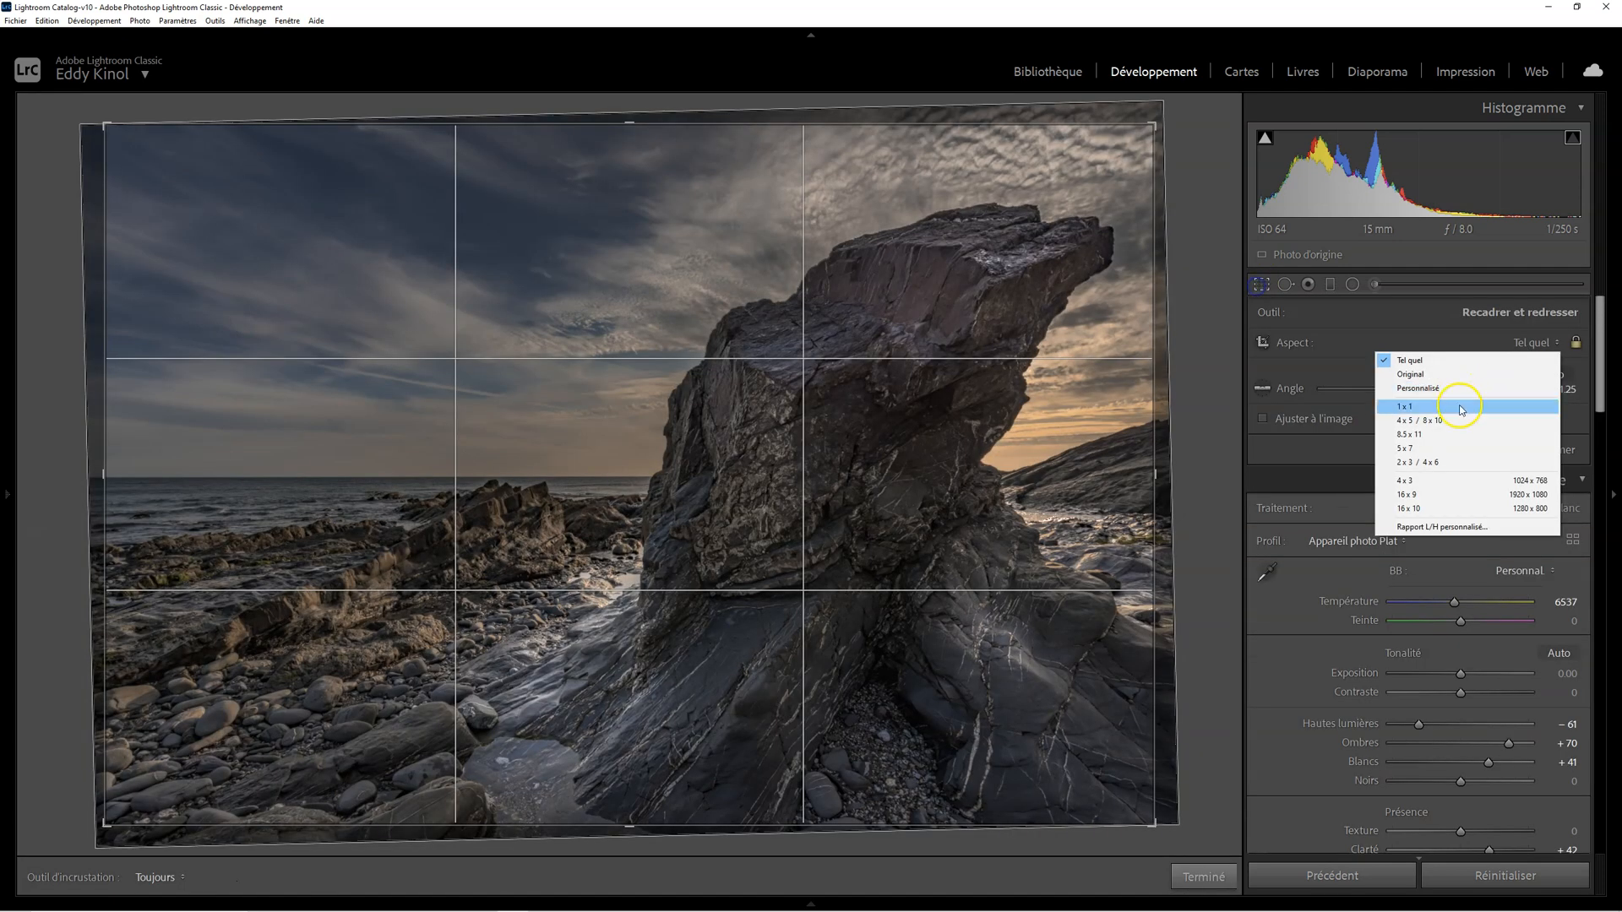
Step: Crop the photo to the 4 x 5 / 8 x 10 aspect, shifting the frame to trim the left side, and apply it
{"action": "left_click", "coordinate": [1459, 422]}
{"action": "left_click_drag", "start_coordinate": [848, 536], "coordinate": [751, 526]}
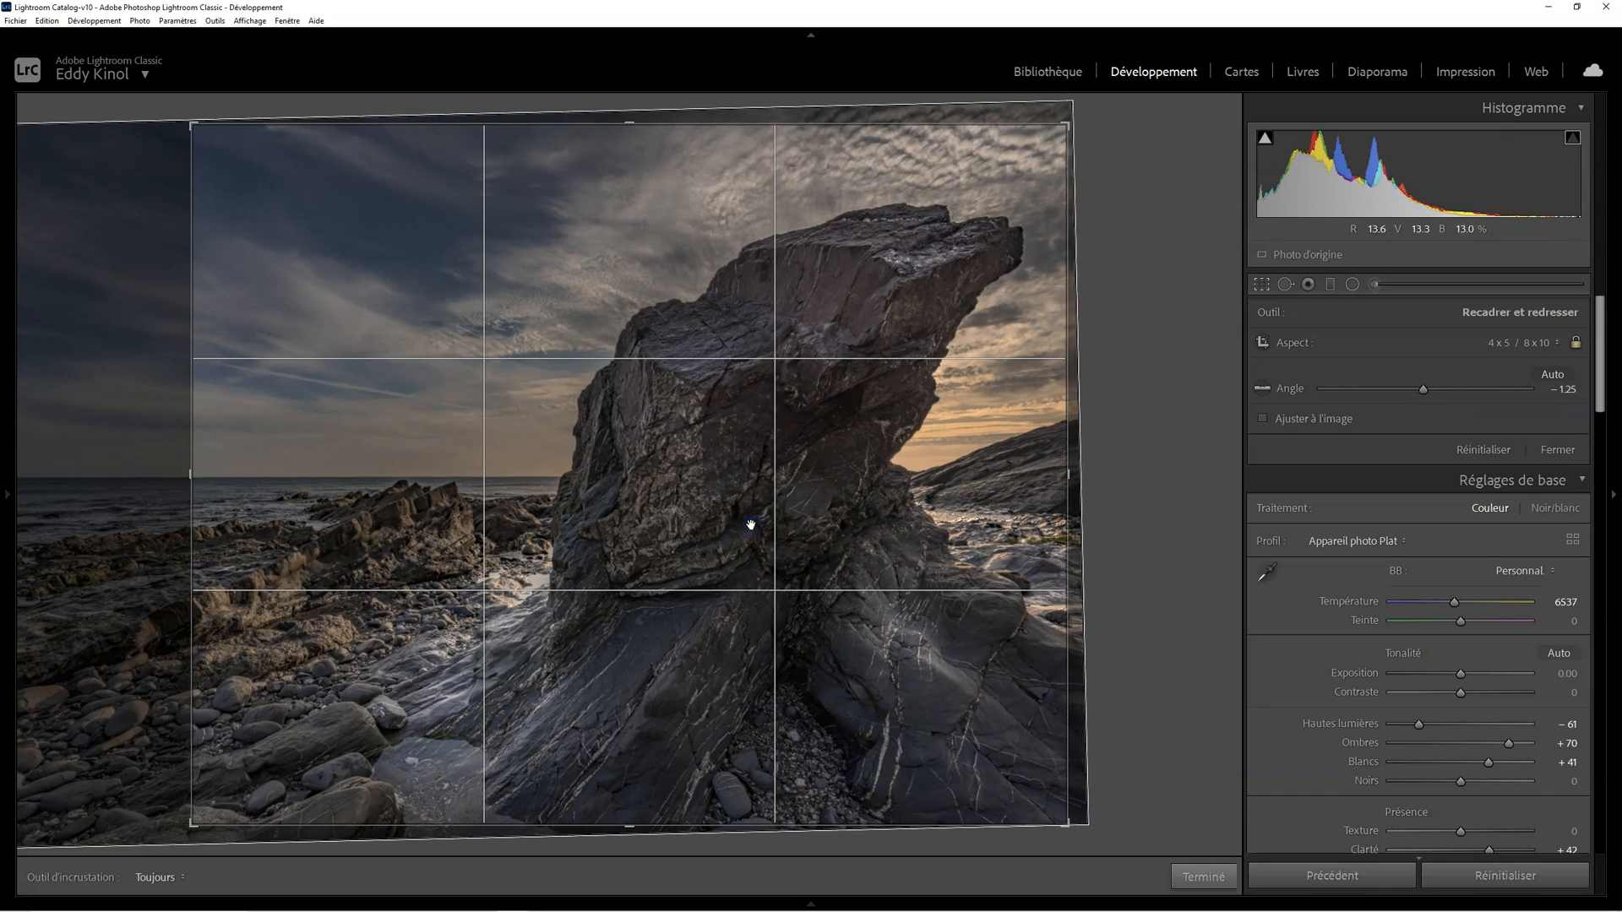
{"action": "key", "text": "Return"}
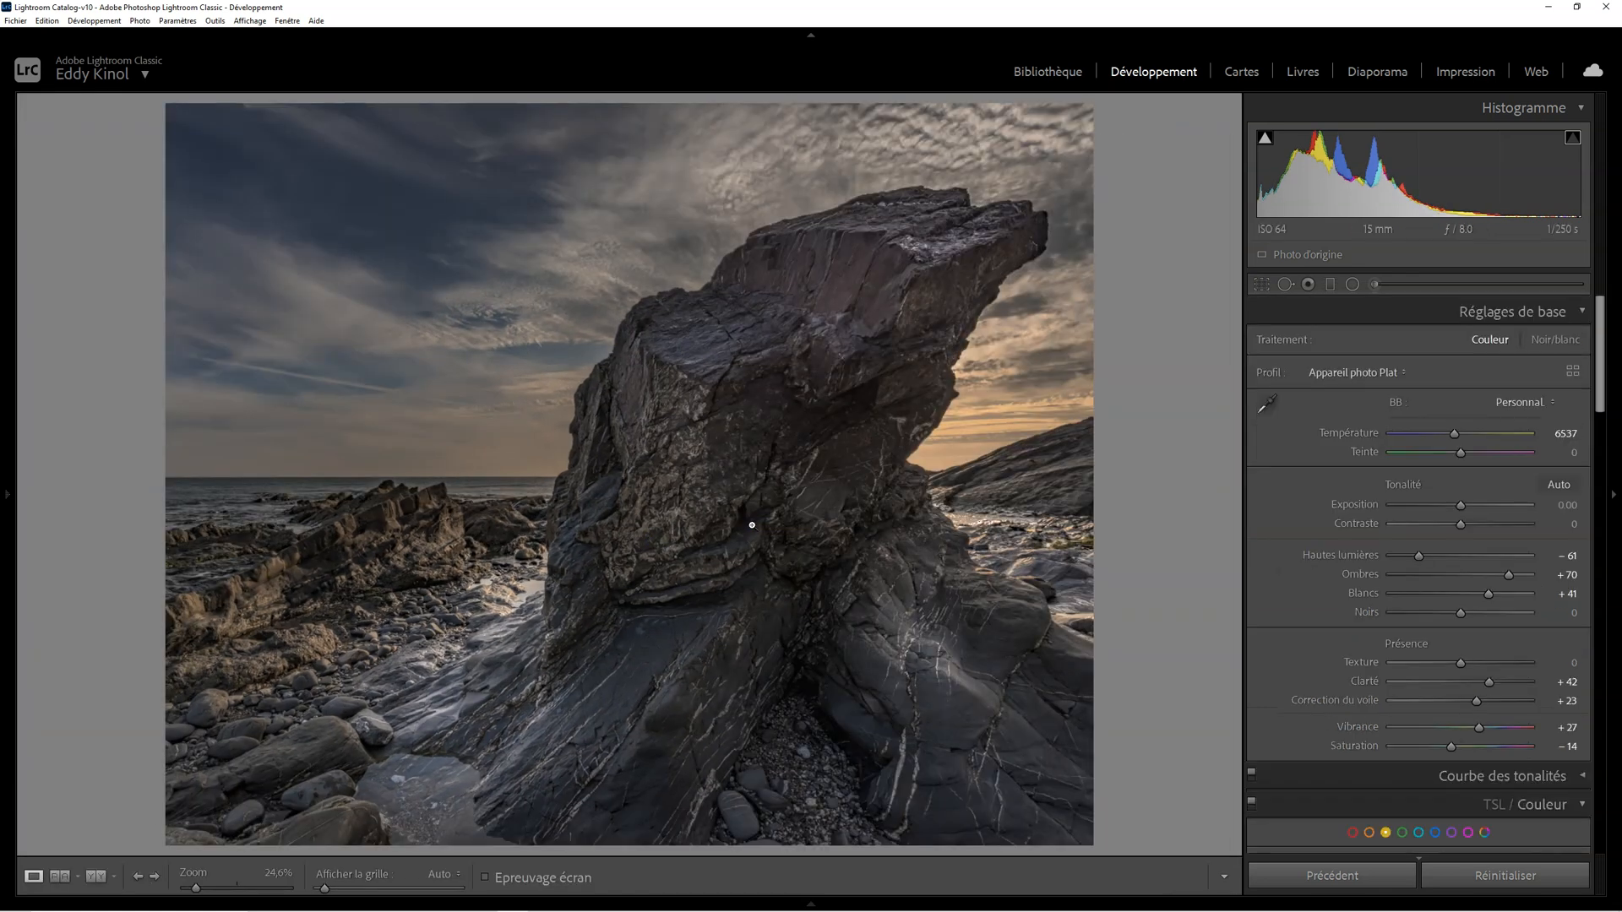